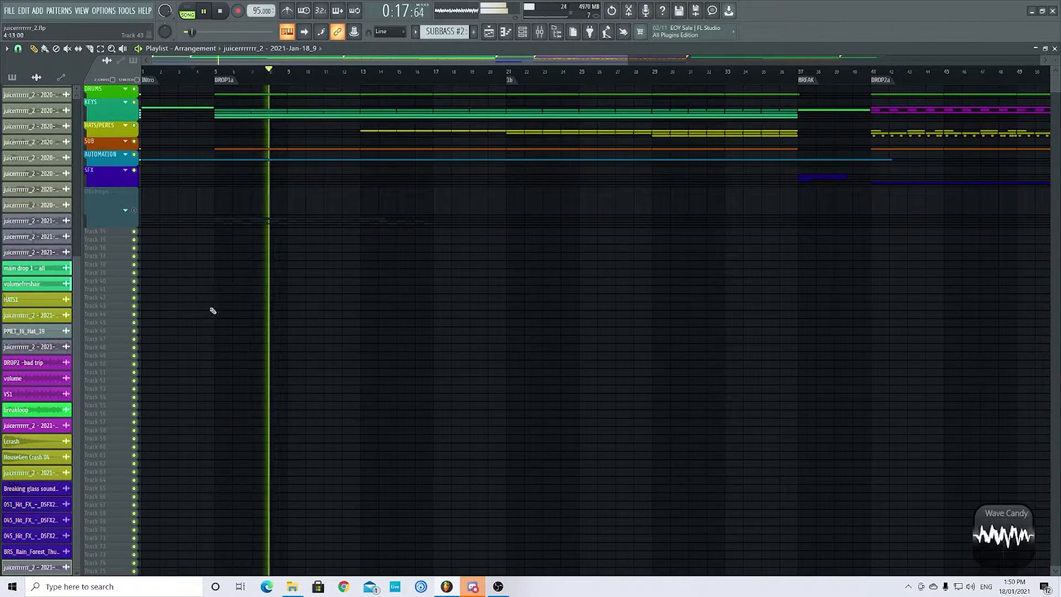
# - Stop the playback, expand the SFX track group to view its clips, and collapse the group again
pyautogui.scroll(-2, 271, 307)
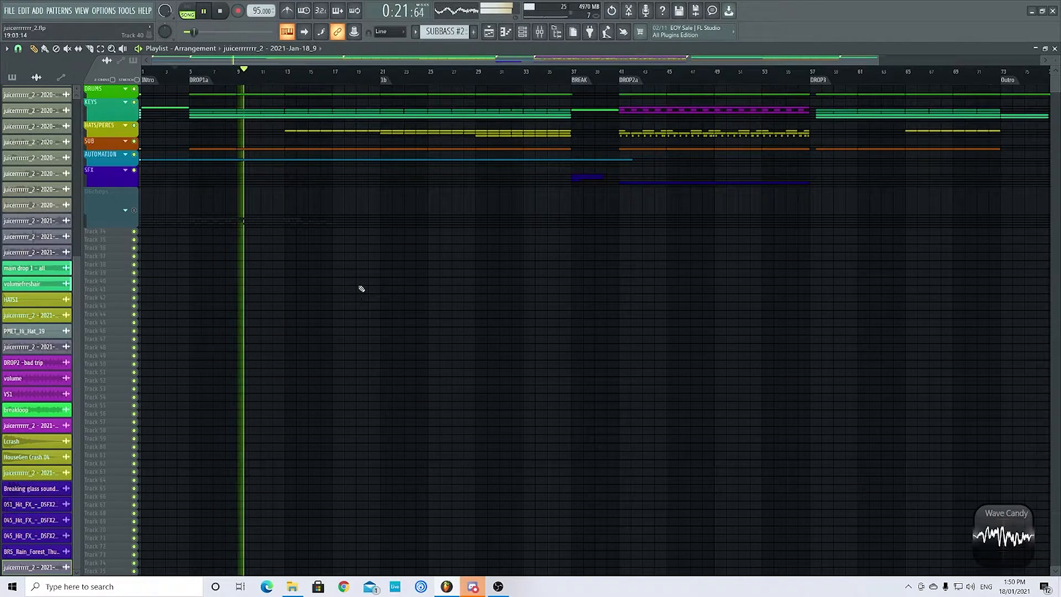
pyautogui.press('space')
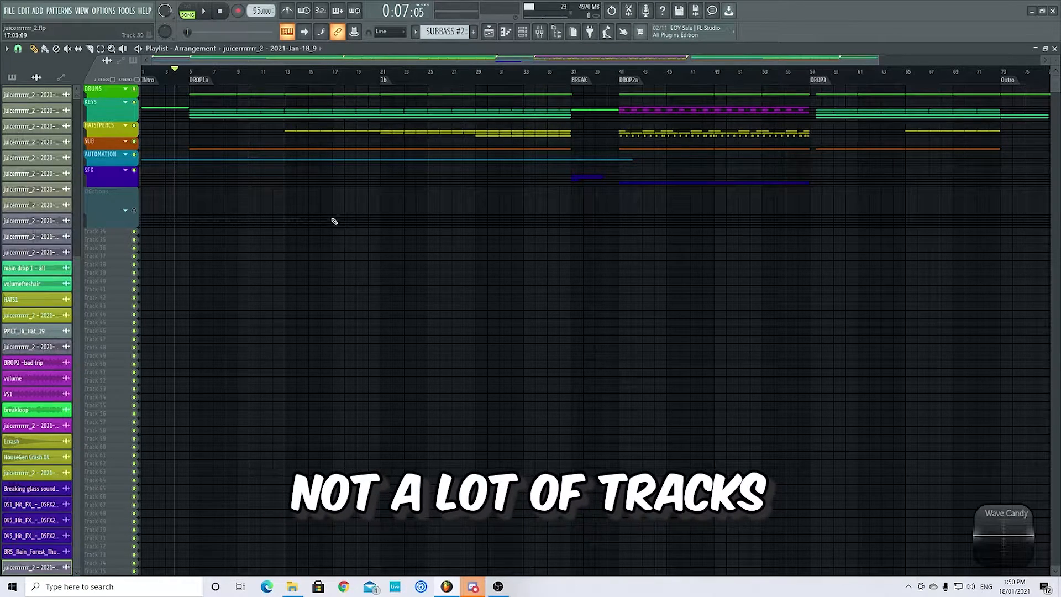
pyautogui.scroll(3, 123, 180)
pyautogui.click(126, 169)
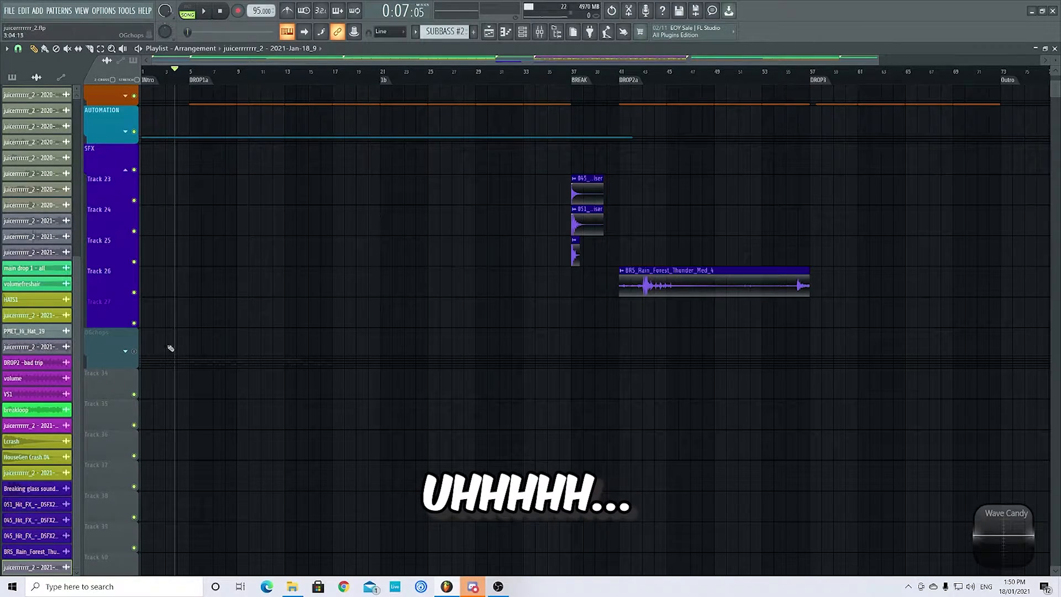
pyautogui.scroll(-2, 178, 350)
pyautogui.scroll(-4, 211, 300)
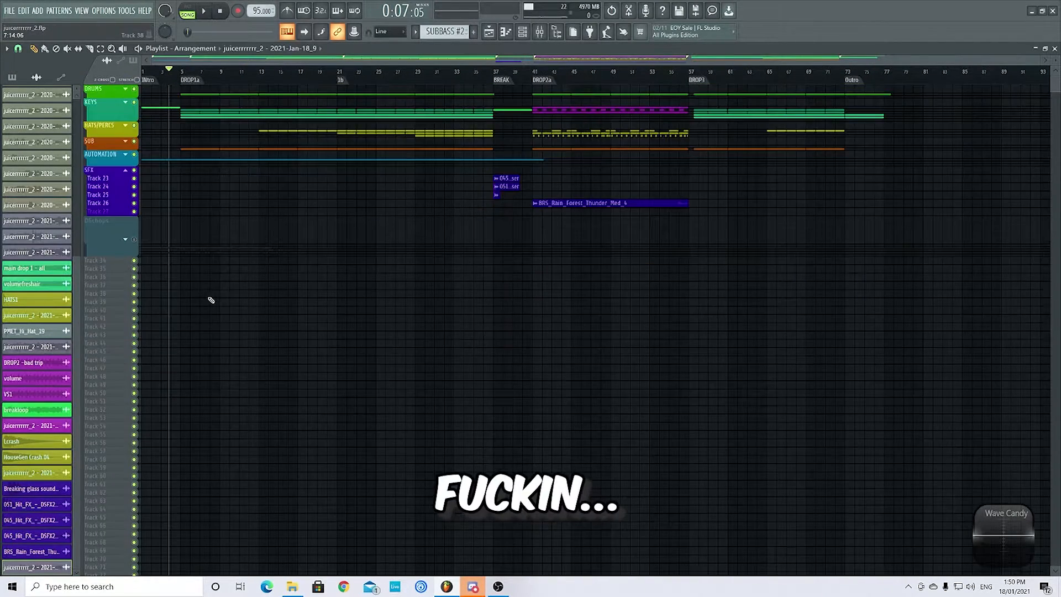
pyautogui.click(126, 170)
# - Expand the DRUMS and KEYS track groups and examine the KEYS clips across the arrangement
pyautogui.click(125, 89)
pyautogui.click(125, 114)
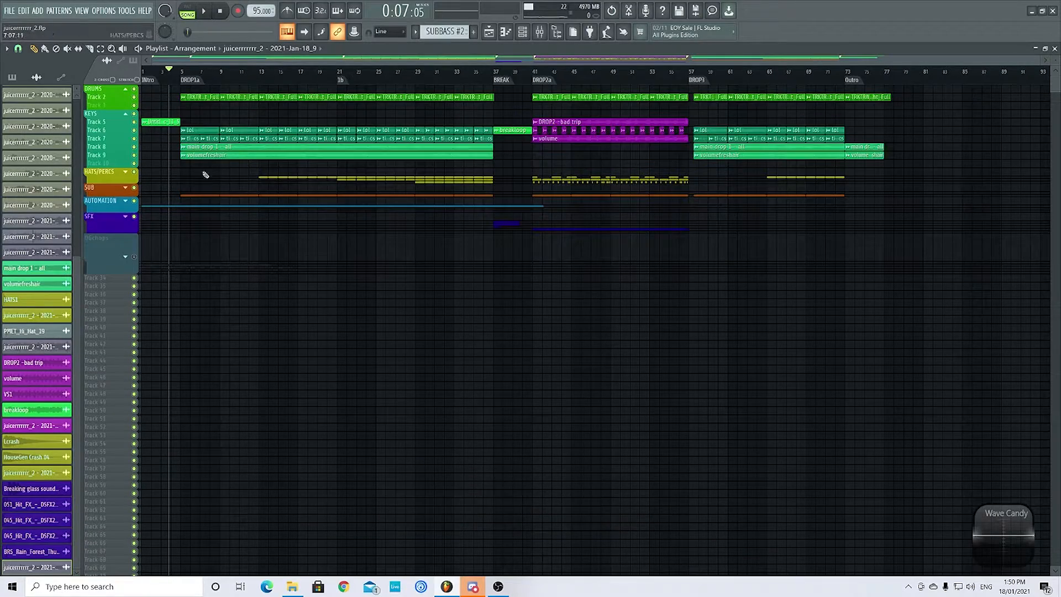
pyautogui.scroll(4, 166, 161)
pyautogui.scroll(4, 166, 141)
pyautogui.scroll(2, 176, 145)
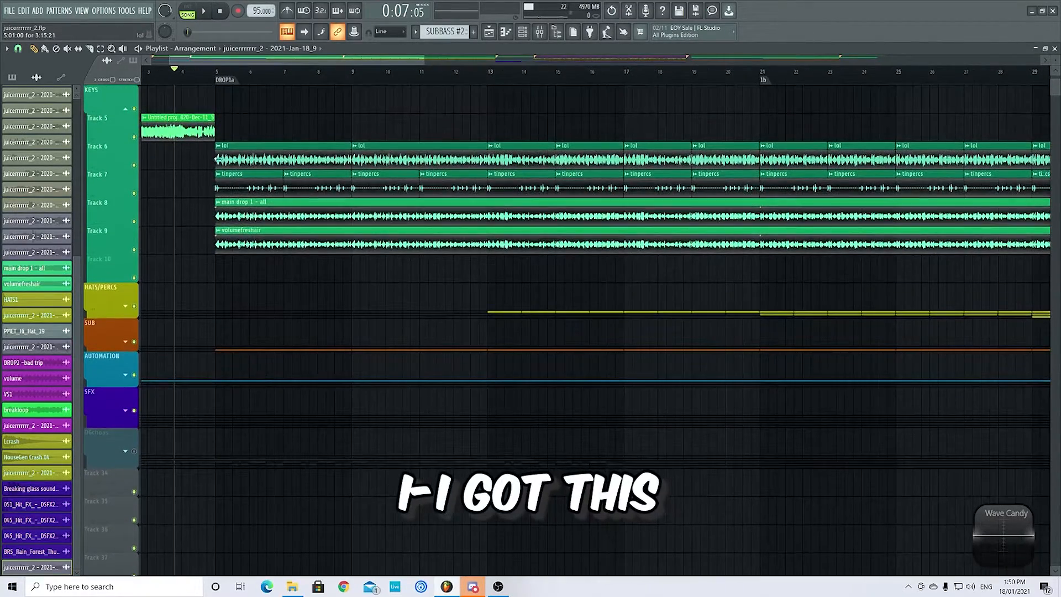
pyautogui.keyDown('alt'); pyautogui.rightClick(218, 158); pyautogui.keyUp('alt')
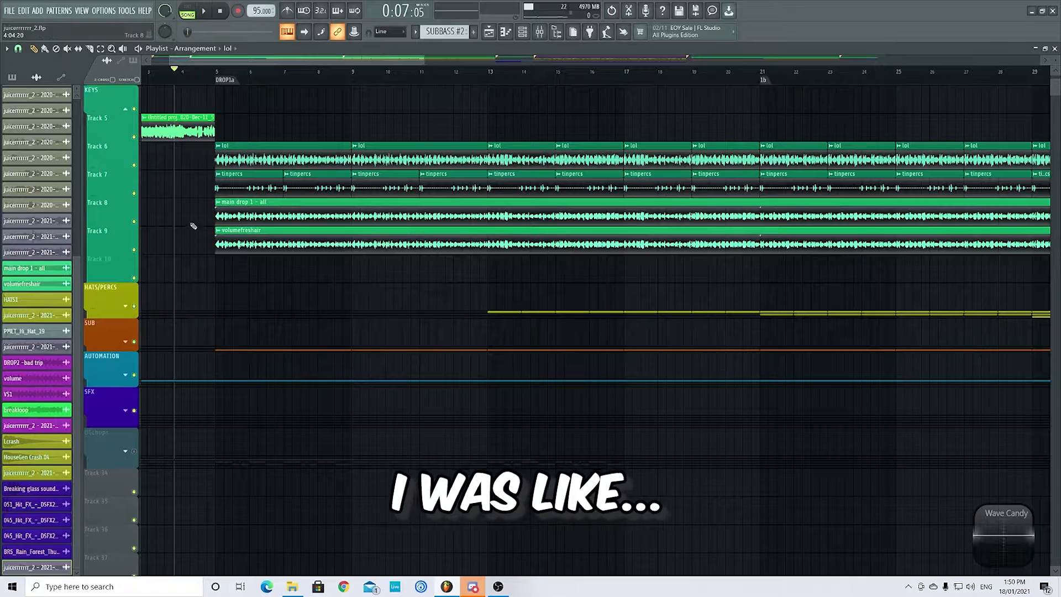
pyautogui.scroll(-5, 193, 227)
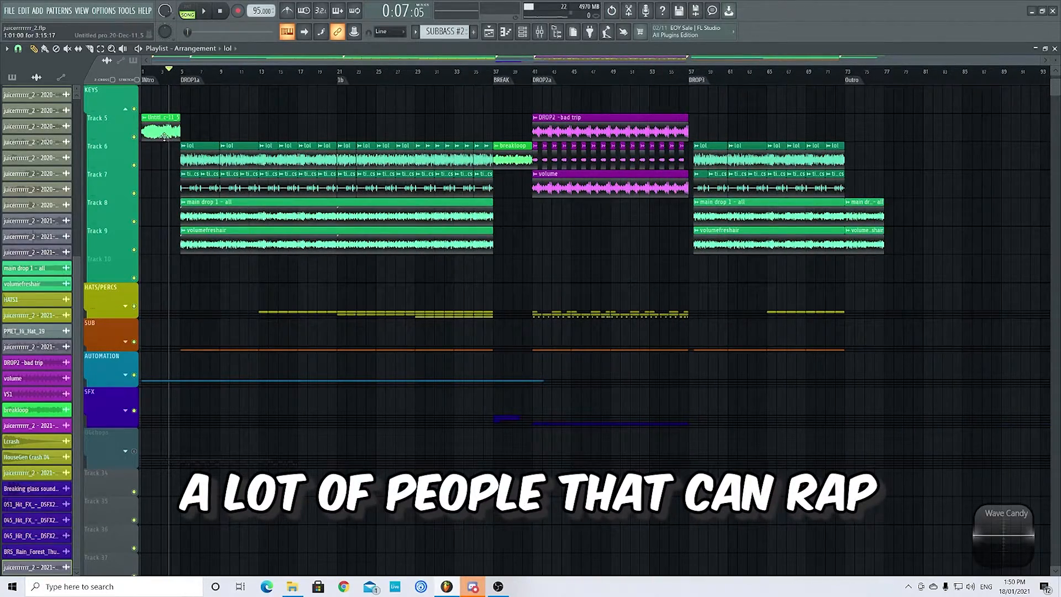
# - Collapse the KEYS group and solo the DRUMS group in the playlist
pyautogui.scroll(2, 164, 137)
pyautogui.click(126, 167)
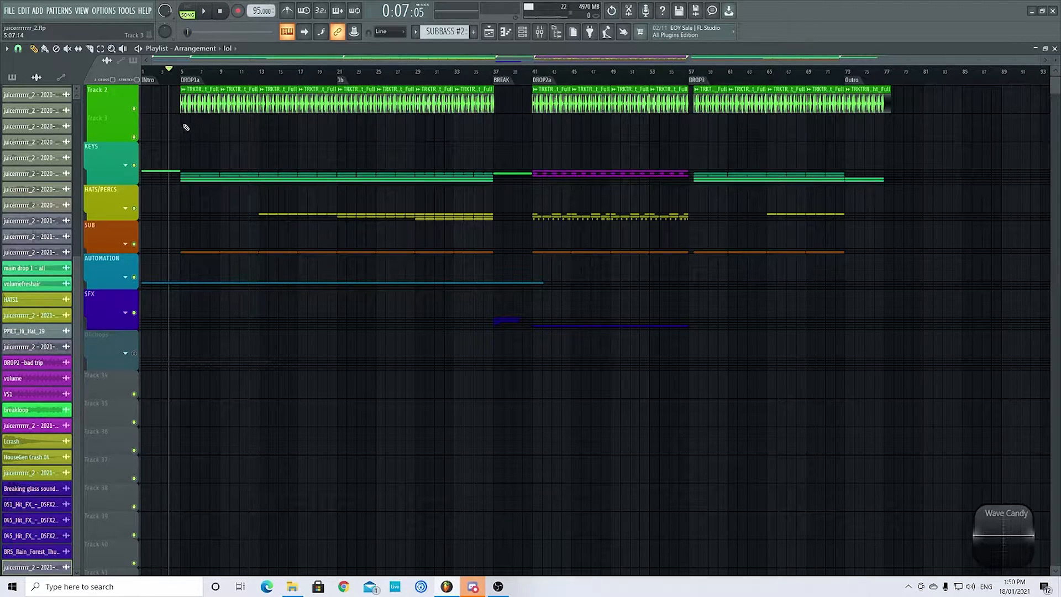
pyautogui.scroll(1, 199, 146)
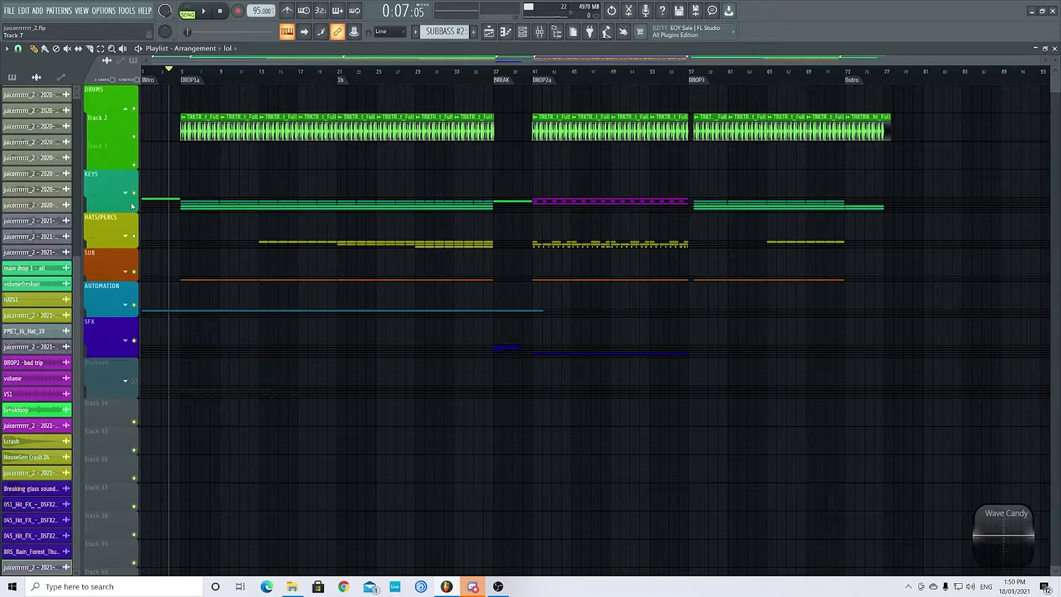
pyautogui.scroll(-1, 173, 141)
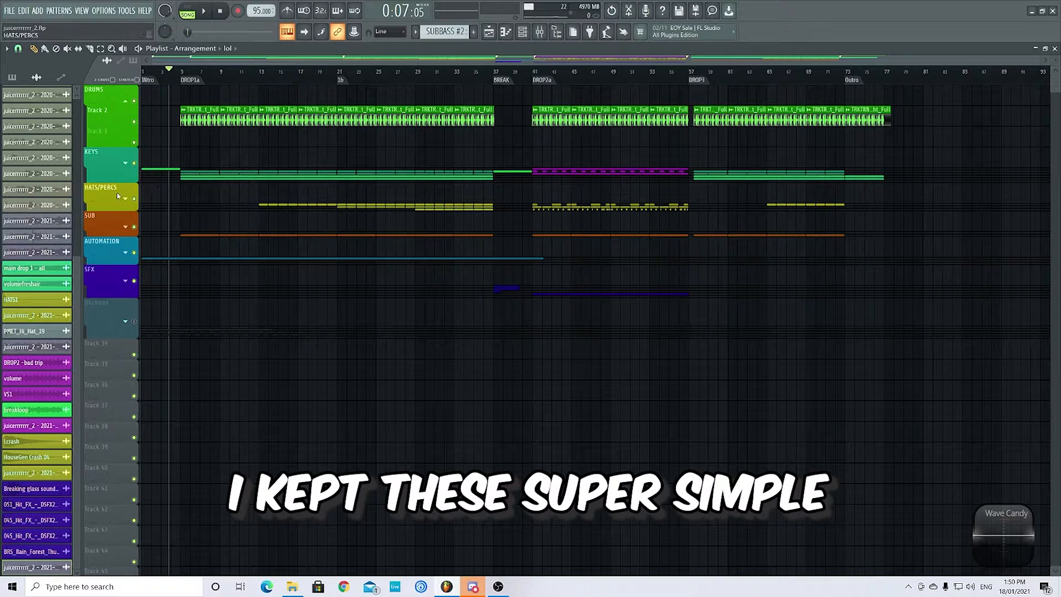
pyautogui.rightClick(134, 142)
pyautogui.click(133, 122)
pyautogui.click(133, 101)
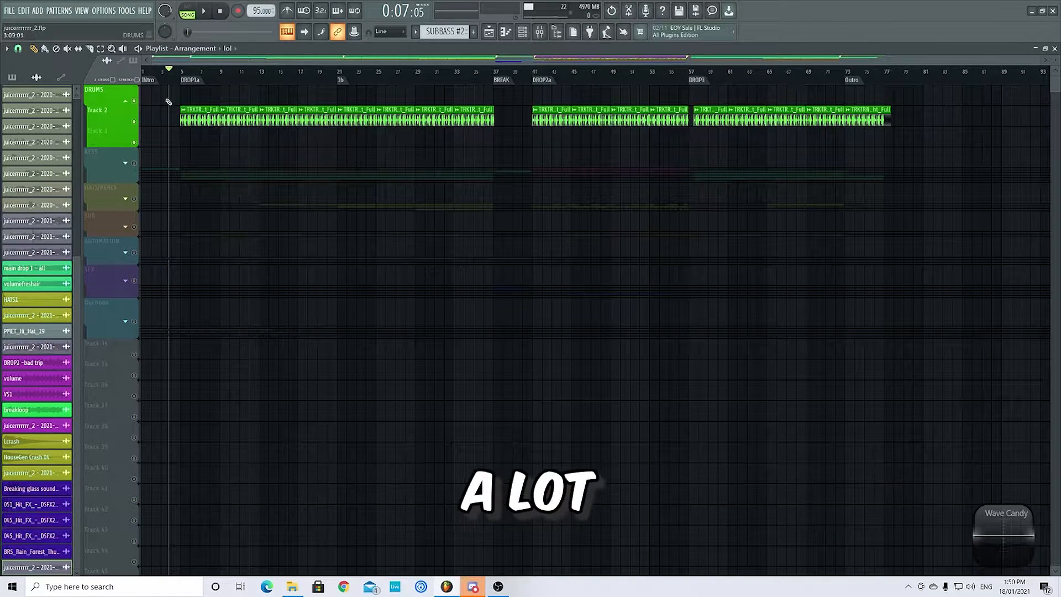
# - Examine the soloed drum loop up close and play it from the start of DROP1a
pyautogui.scroll(2, 167, 141)
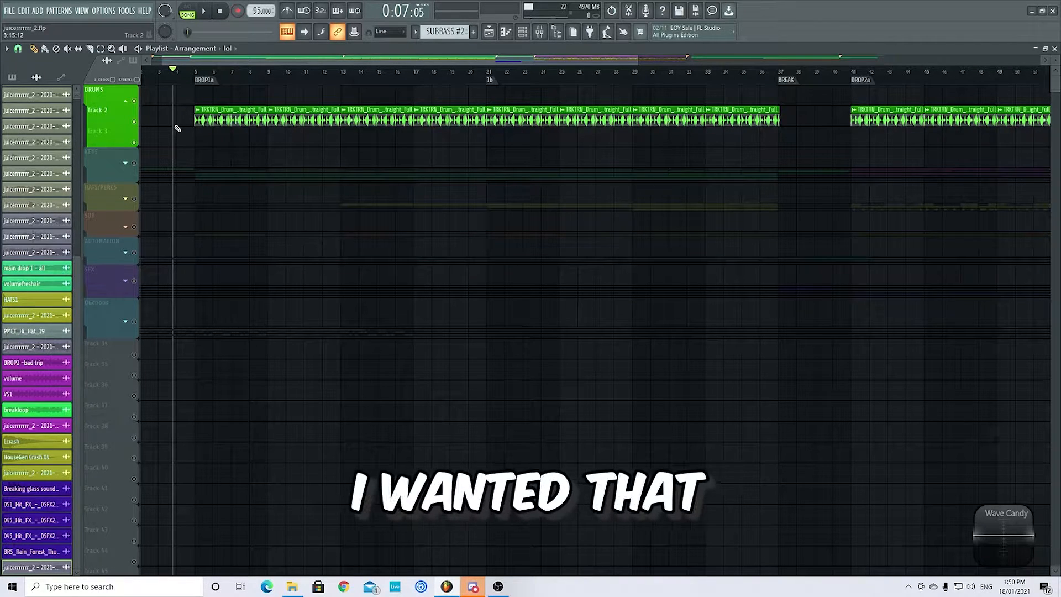
pyautogui.scroll(5, 190, 130)
pyautogui.scroll(-2, 201, 120)
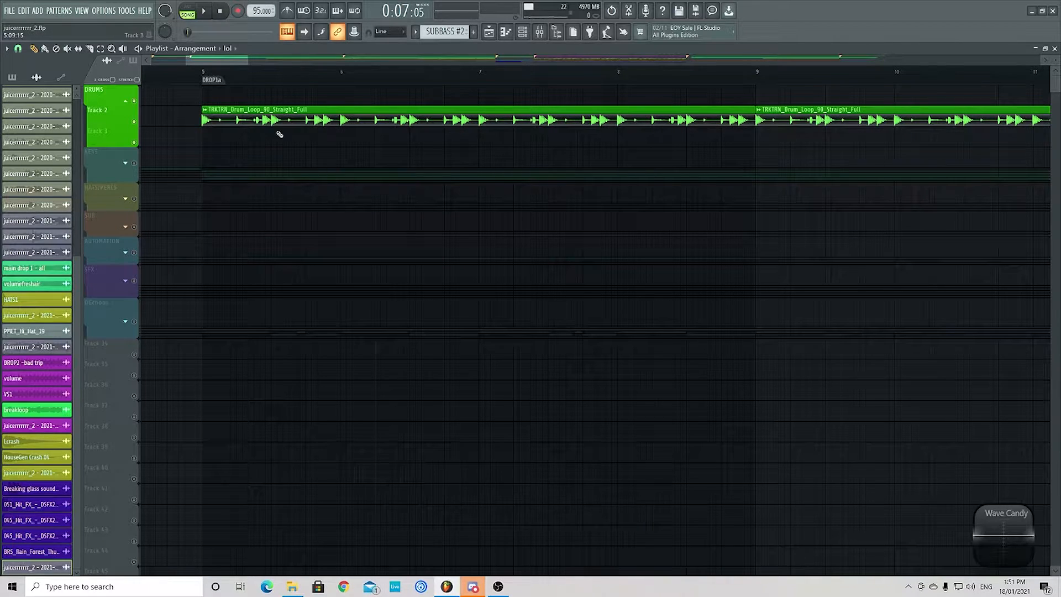
pyautogui.scroll(3, 280, 134)
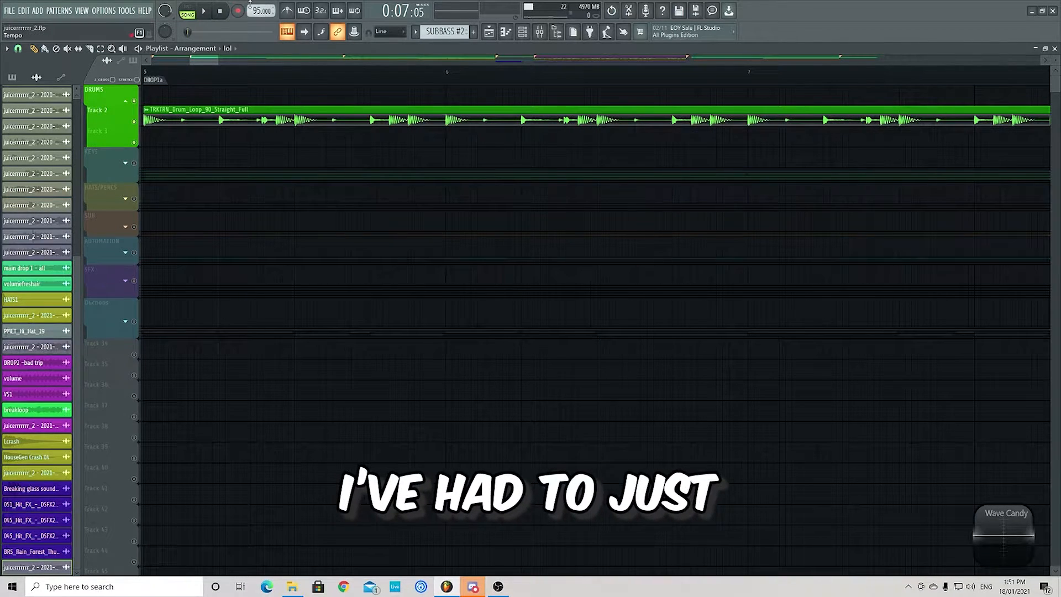
pyautogui.scroll(-5, 356, 113)
pyautogui.click(292, 71)
pyautogui.scroll(3, 265, 136)
pyautogui.scroll(-3, 258, 143)
pyautogui.press('space')
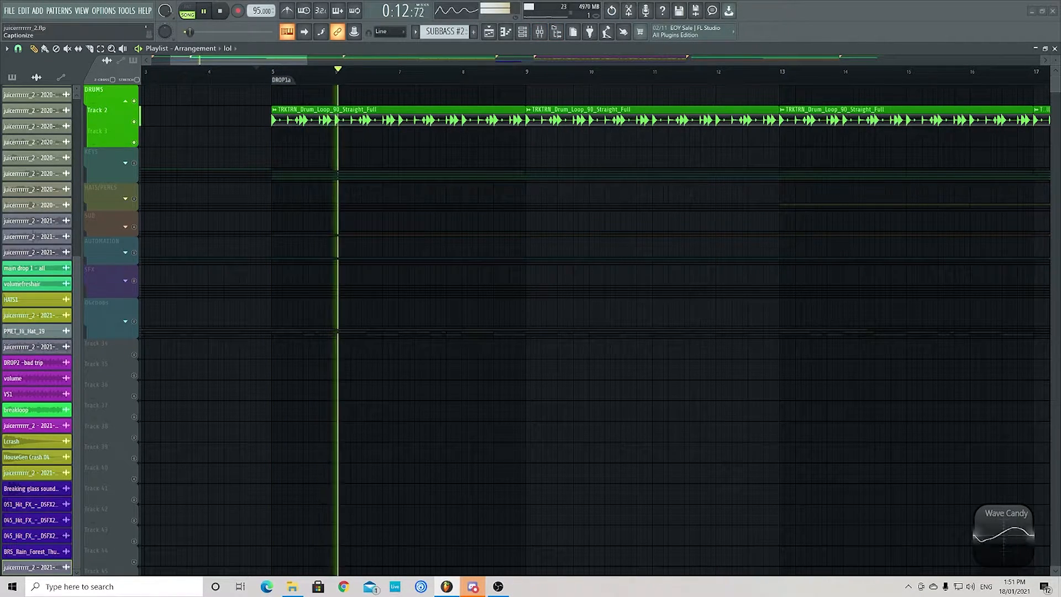
# - Show the mixer below the drum clips and open Fruity parametric EQ 2 on the drums track
pyautogui.moveTo(620, 0); pyautogui.dragTo(730, 142)
pyautogui.moveTo(590, 134); pyautogui.dragTo(590, 256)
pyautogui.scroll(5, 420, 460)
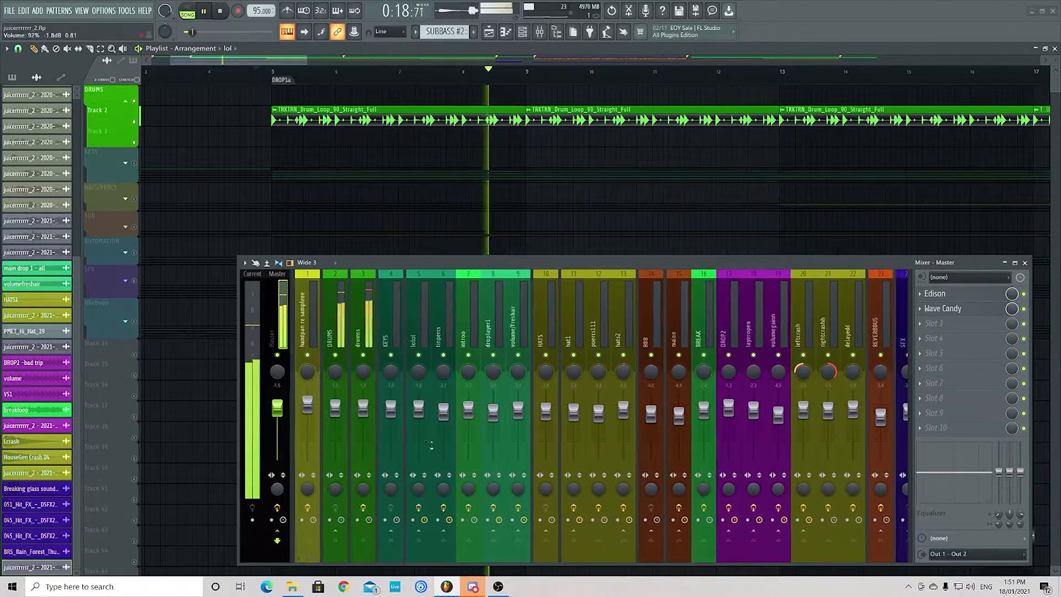
pyautogui.click(364, 332)
pyautogui.click(961, 294)
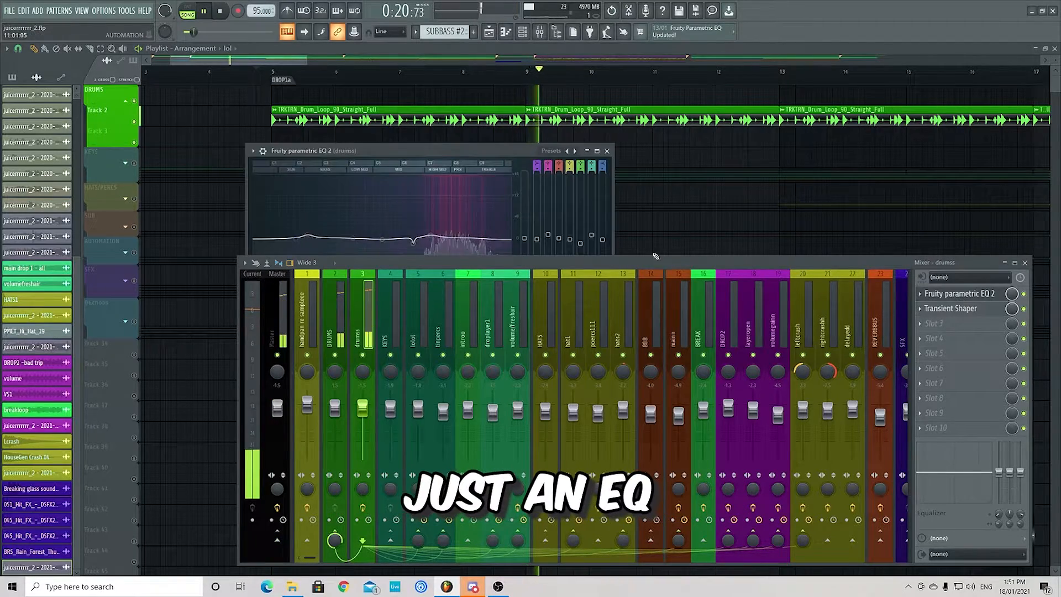
# - Open the drums track's Transient Shaper and arrange it beside the EQ window above the mixer
pyautogui.moveTo(481, 149); pyautogui.dragTo(395, 96)
pyautogui.click(943, 308)
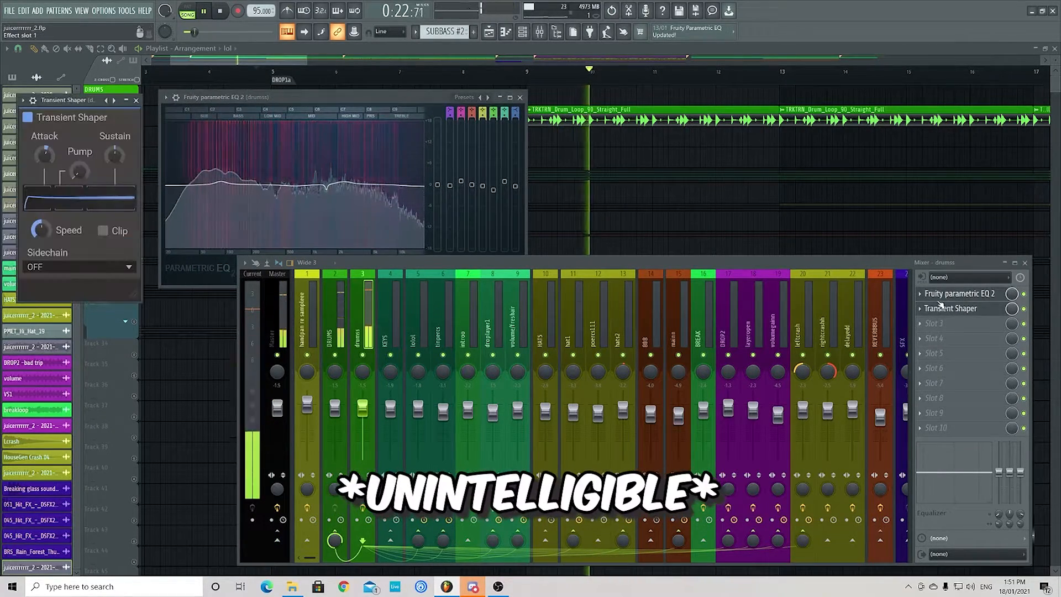
pyautogui.moveTo(78, 100); pyautogui.dragTo(691, 43)
pyautogui.moveTo(378, 101); pyautogui.dragTo(444, 71)
# - Pause the playback and close the Transient Shaper and Fruity parametric EQ 2 windows
pyautogui.click(204, 11)
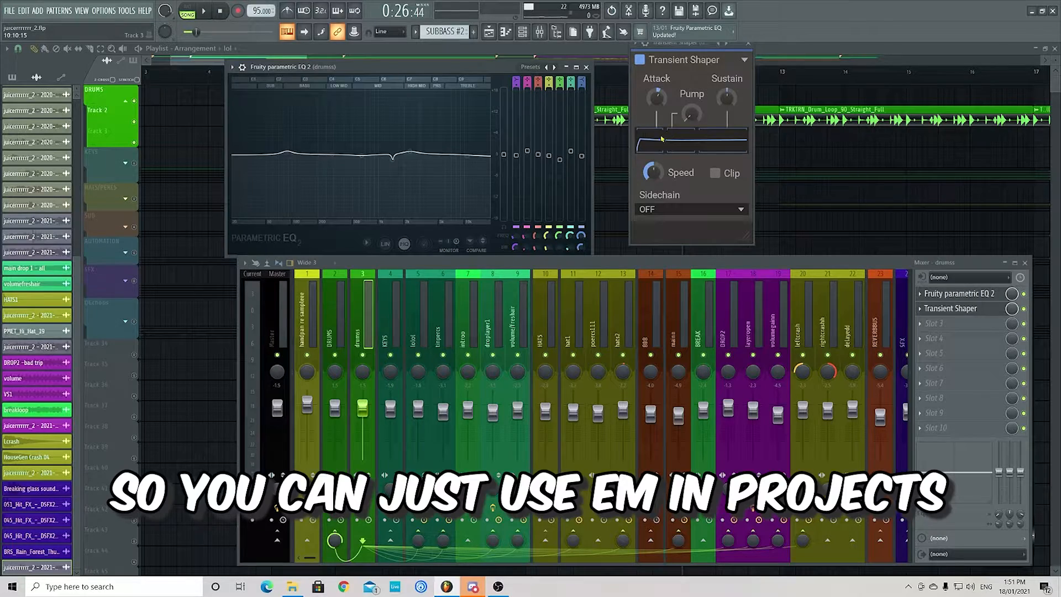
pyautogui.click(748, 46)
pyautogui.click(586, 68)
pyautogui.scroll(-4, 458, 133)
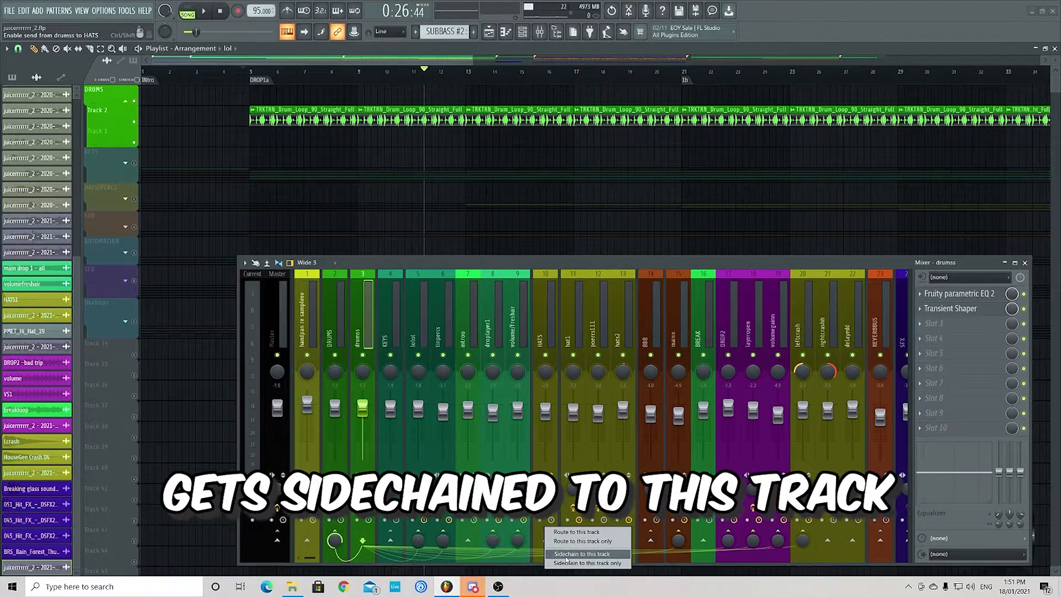
# - Select the KEYS mixer track, collapse the DRUMS group, and expand KEYS with only its Tracks 5 to 10 enabled
pyautogui.click(387, 335)
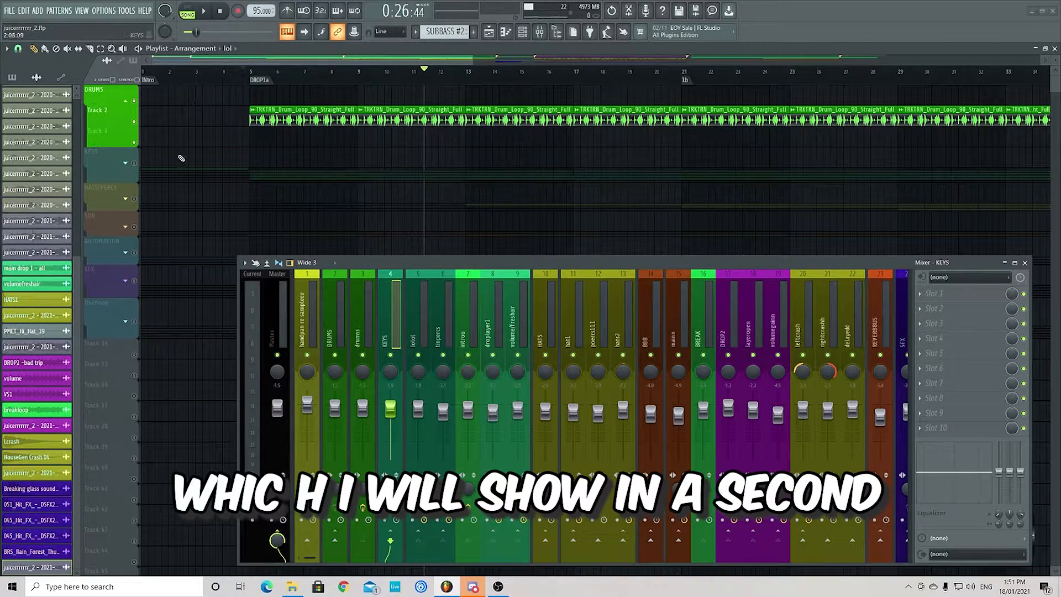
pyautogui.scroll(-3, 189, 196)
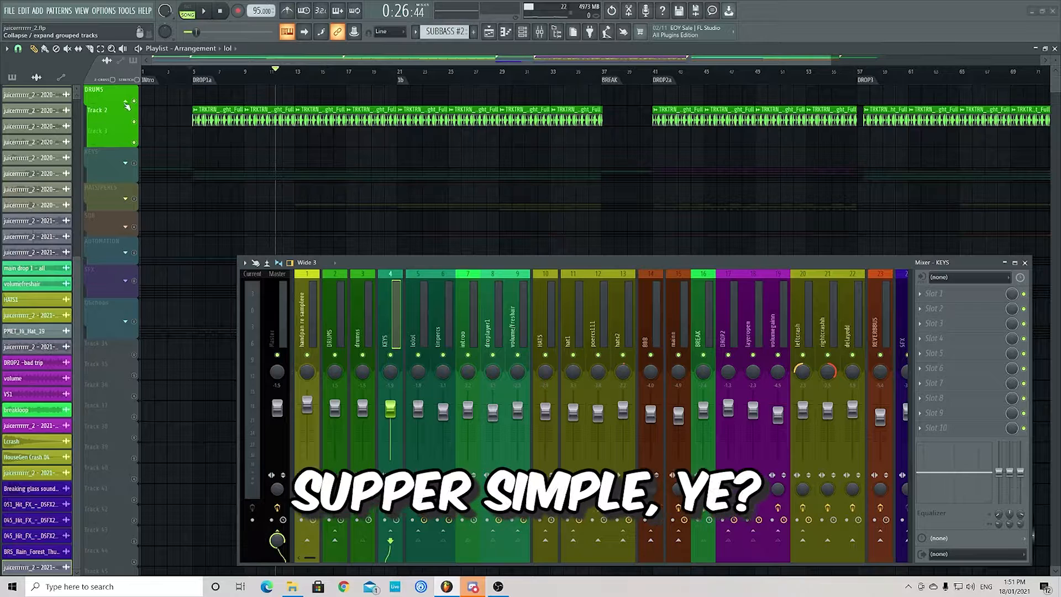
pyautogui.click(127, 105)
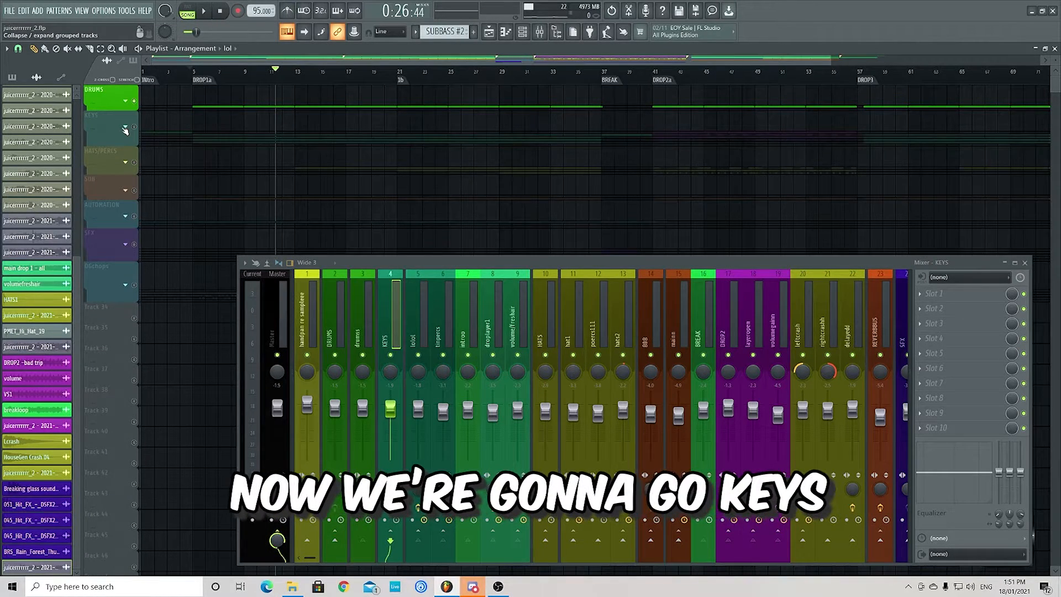
pyautogui.click(125, 130)
pyautogui.moveTo(133, 147); pyautogui.dragTo(134, 251)
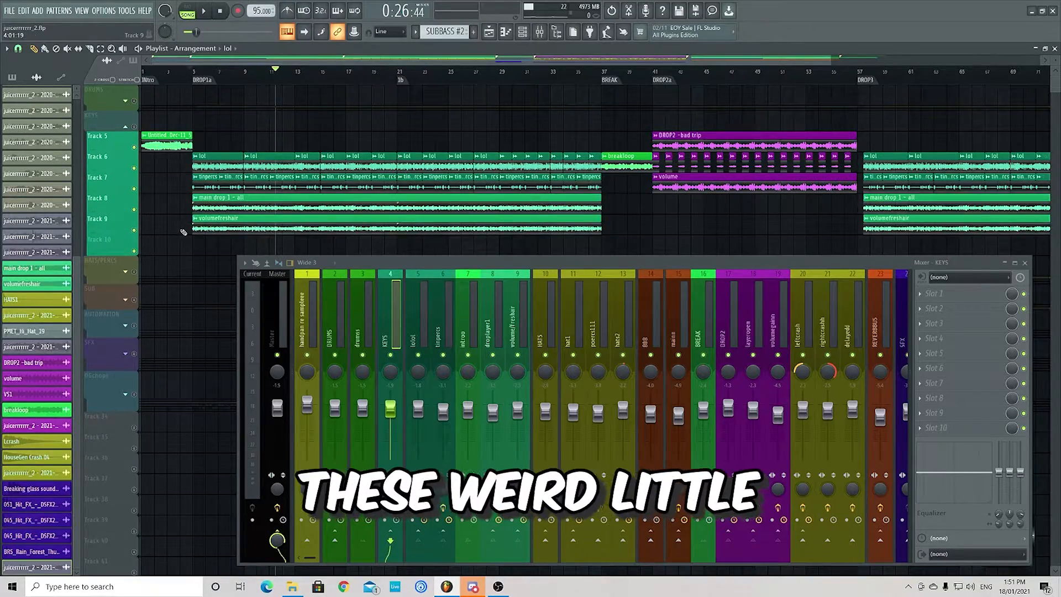
# - Play the KEYS tracks from the start of DROP1a and solo Track 6 with the lol clips
pyautogui.scroll(-2, 210, 238)
pyautogui.scroll(-2, 221, 240)
pyautogui.scroll(3, 186, 203)
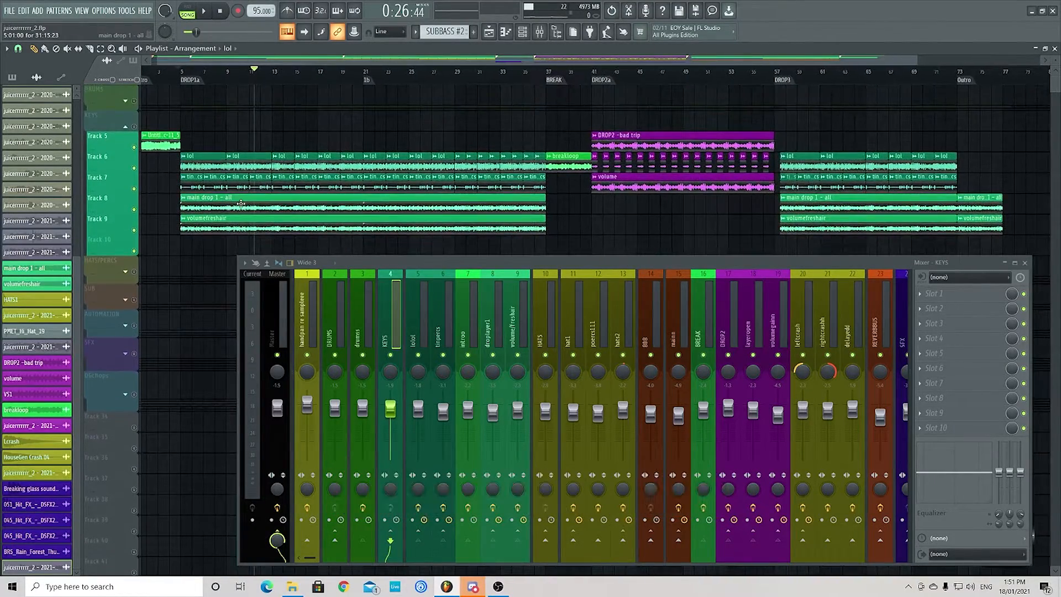
pyautogui.scroll(-1, 191, 188)
pyautogui.scroll(3, 198, 73)
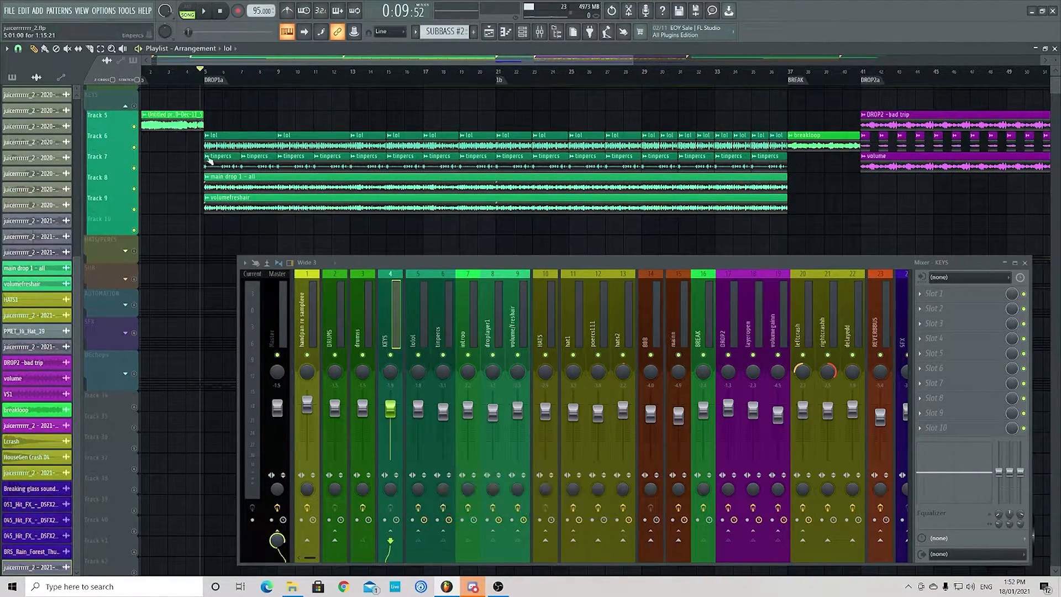
pyautogui.click(203, 73)
pyautogui.press('space')
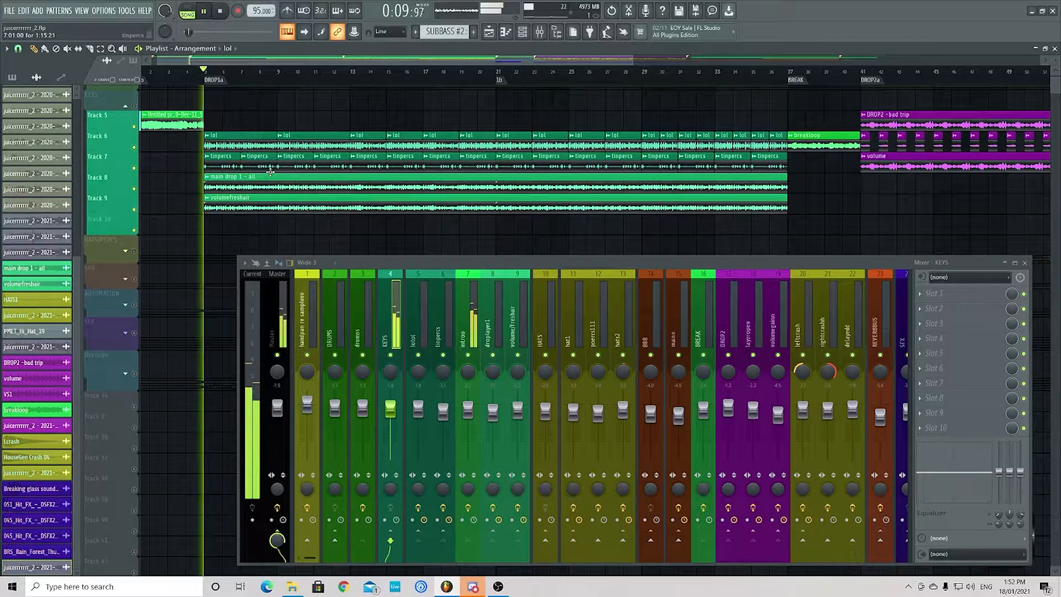
pyautogui.rightClick(134, 148)
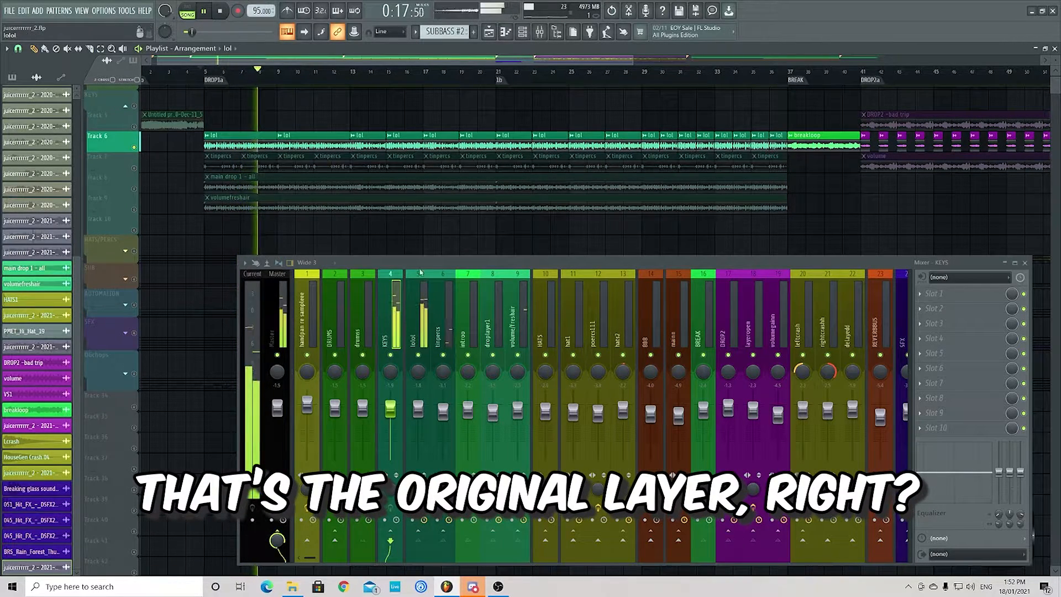
# - Show the channel rack filtered to the live group and close the mixer
pyautogui.moveTo(417, 264); pyautogui.dragTo(412, 262)
pyautogui.press('F6')
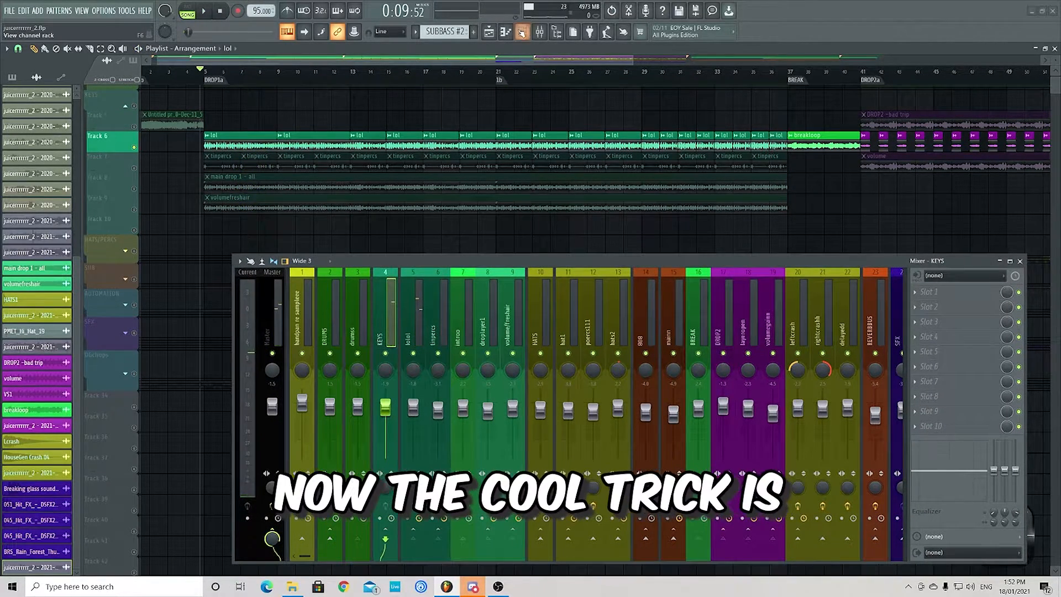
pyautogui.click(302, 64)
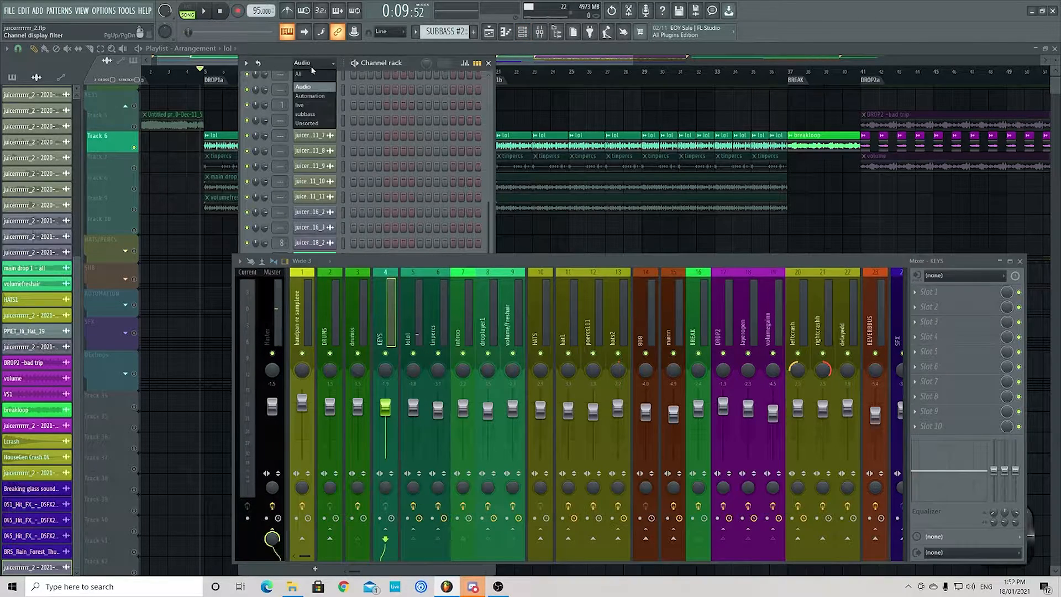
pyautogui.click(304, 105)
pyautogui.click(1021, 262)
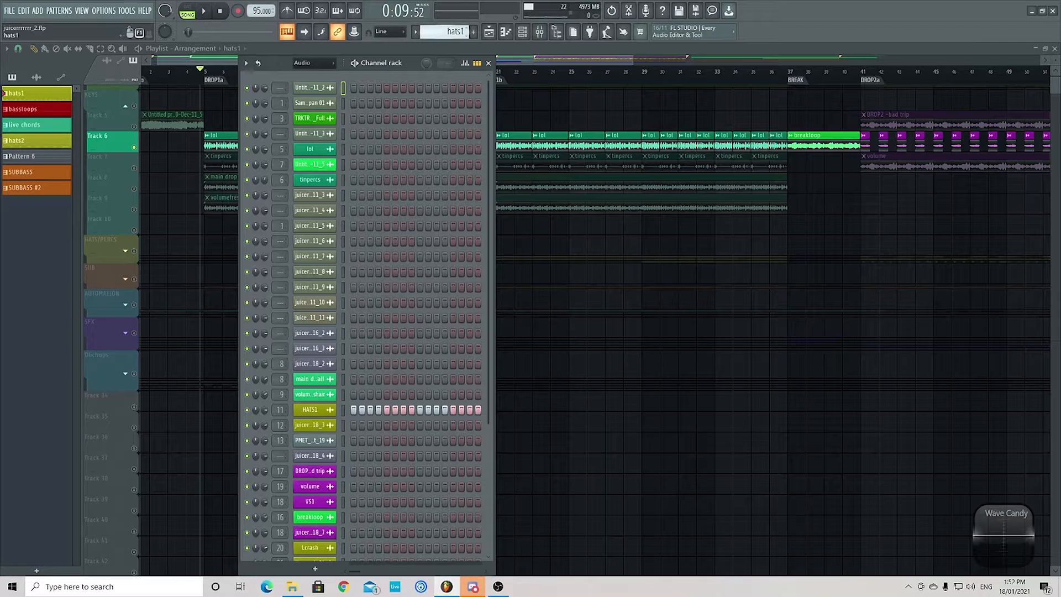
# - Switch to Pattern 6, audition the live group's Default channel in pattern mode, and pause it
pyautogui.press('KP_Add')
pyautogui.press('KP_Add')
pyautogui.press('KP_Add')
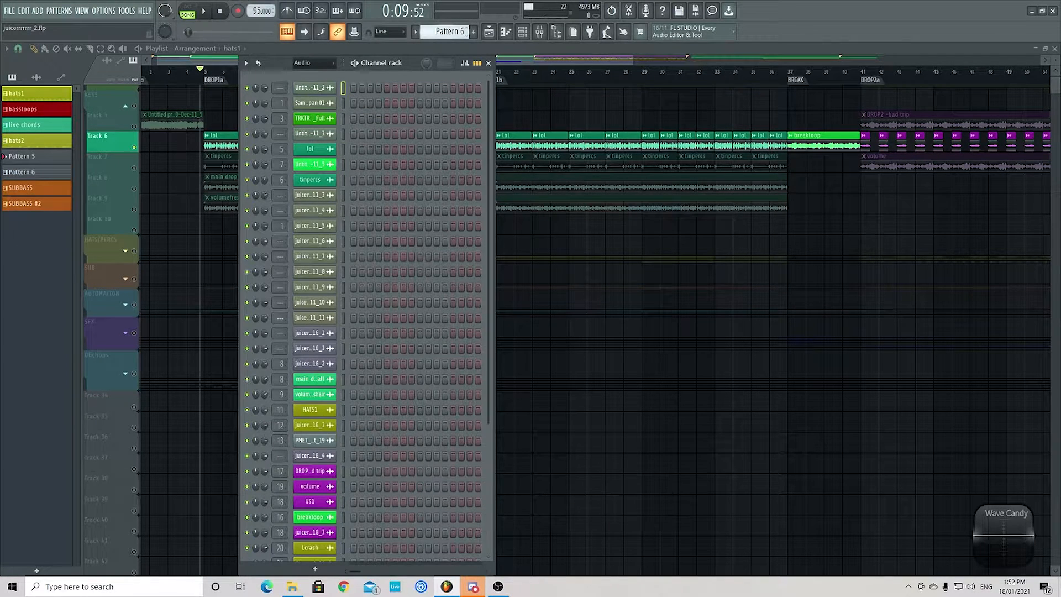
pyautogui.press('KP_Add')
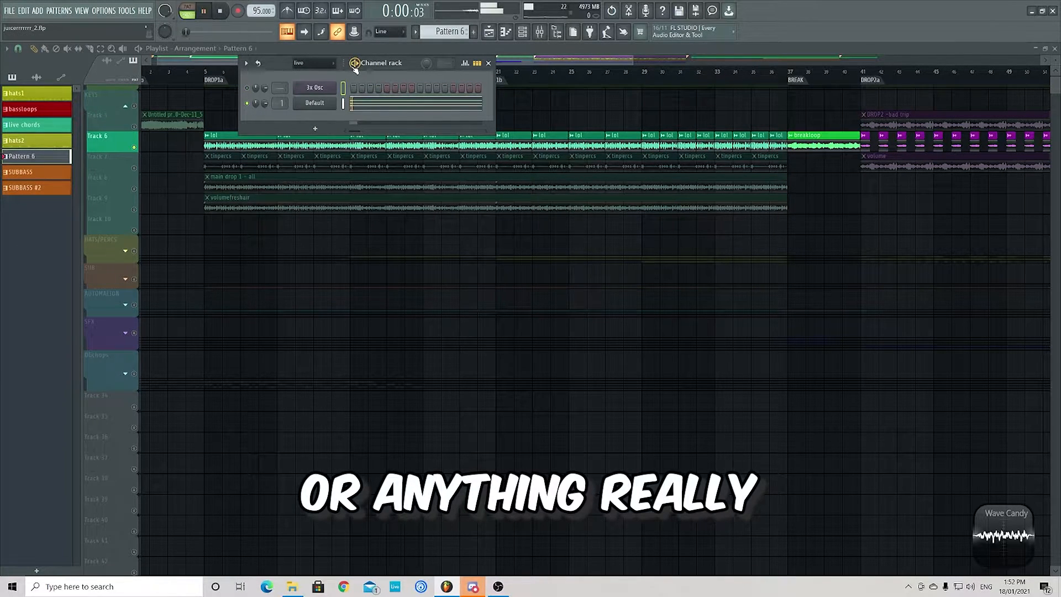
pyautogui.press('space')
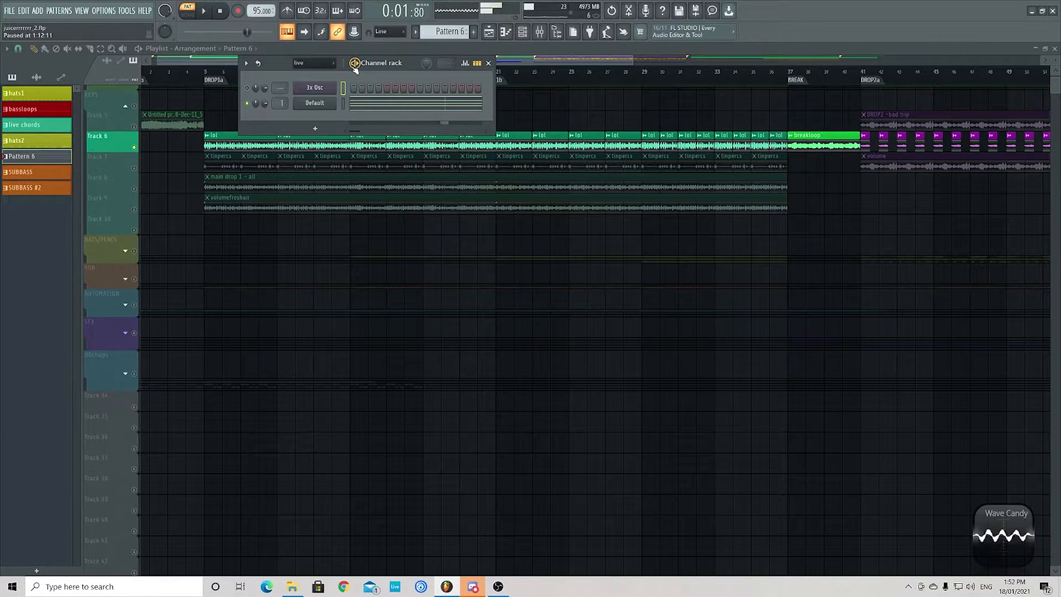
# - Open the Default channel's Harmor instrument and move its window to the middle of the playlist
pyautogui.click(314, 103)
pyautogui.moveTo(177, 66); pyautogui.dragTo(441, 98)
pyautogui.click(583, 164)
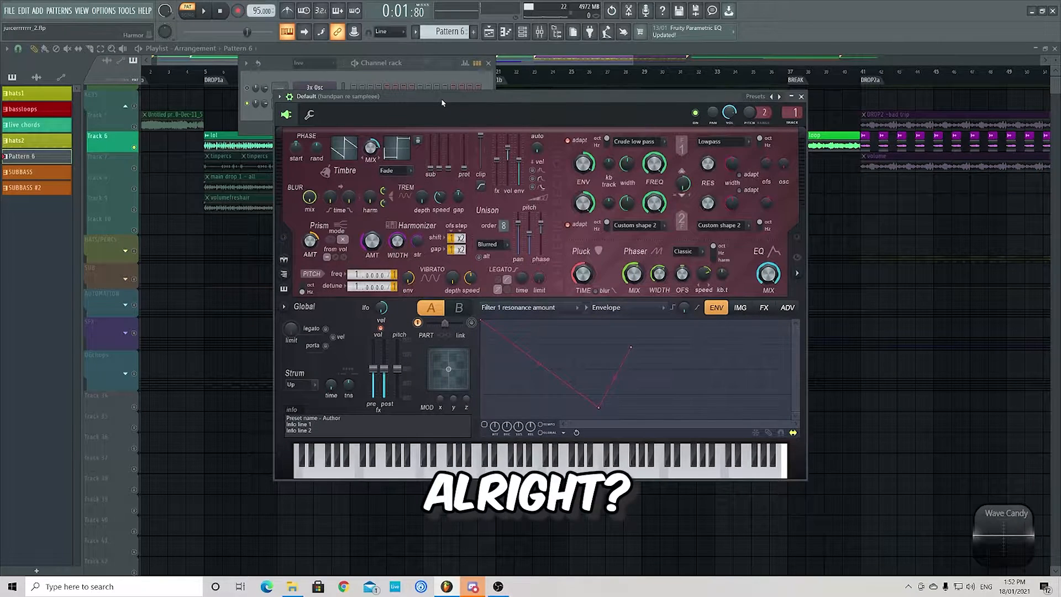
# - Open the Default channel's piano roll and examine the five sustained notes of its chord
pyautogui.press('F7')
pyautogui.scroll(4, 469, 308)
pyautogui.scroll(1, 380, 282)
pyautogui.scroll(1, 380, 282)
pyautogui.scroll(-2, 512, 239)
pyautogui.scroll(2, 512, 239)
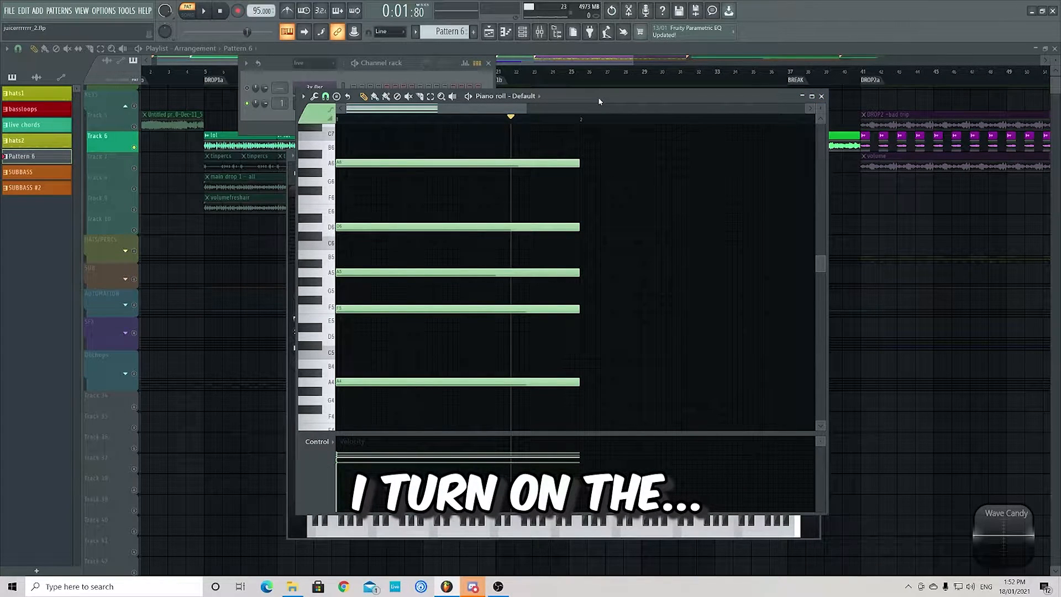
# - Save the project as a new version numbered 3 and move the piano roll clear of the instrument window
pyautogui.click(8, 12)
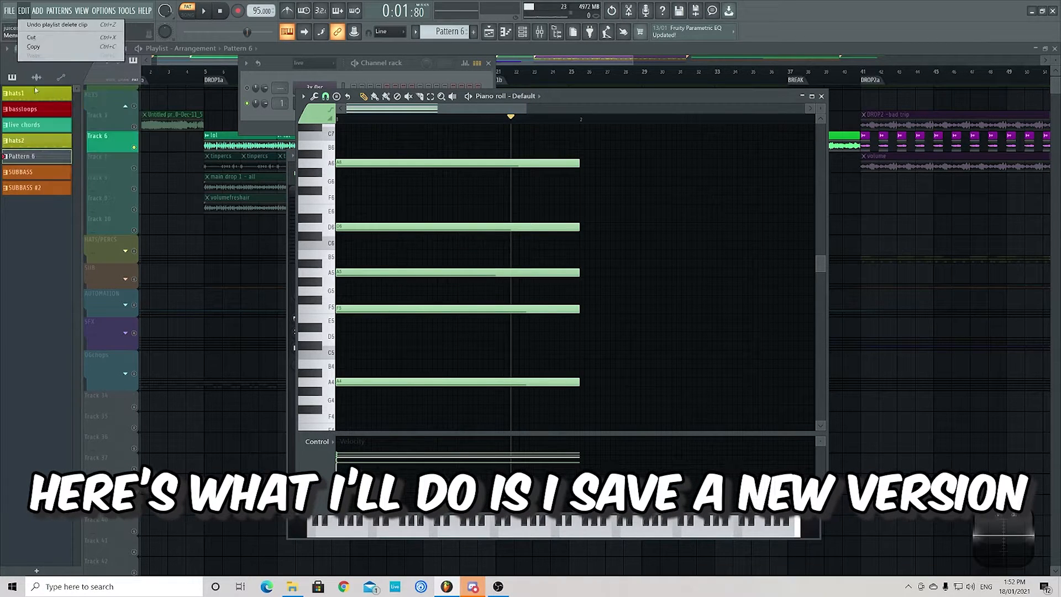
pyautogui.click(30, 75)
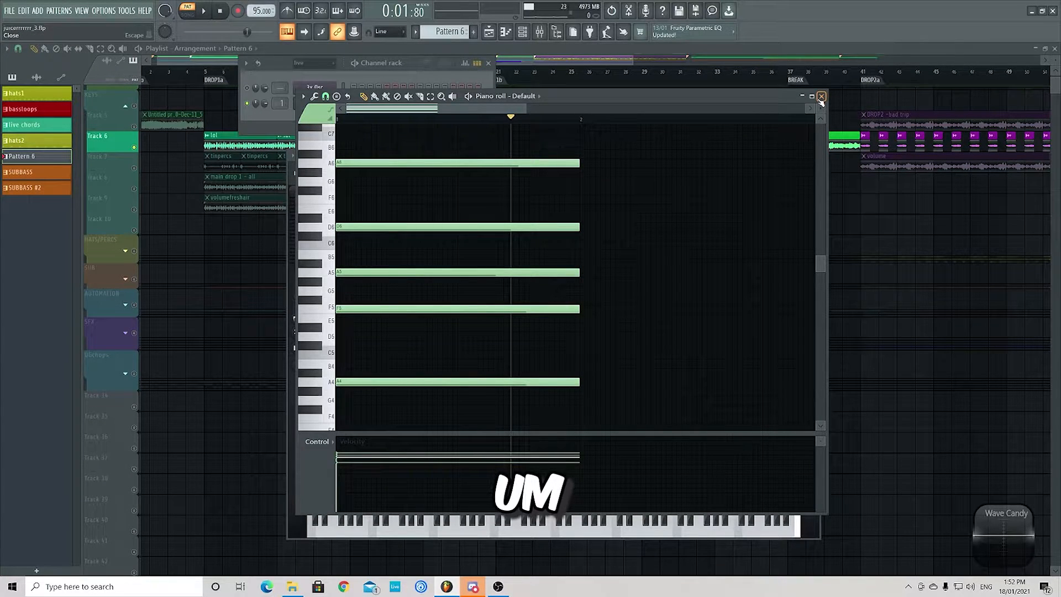
pyautogui.moveTo(573, 99); pyautogui.dragTo(758, 95)
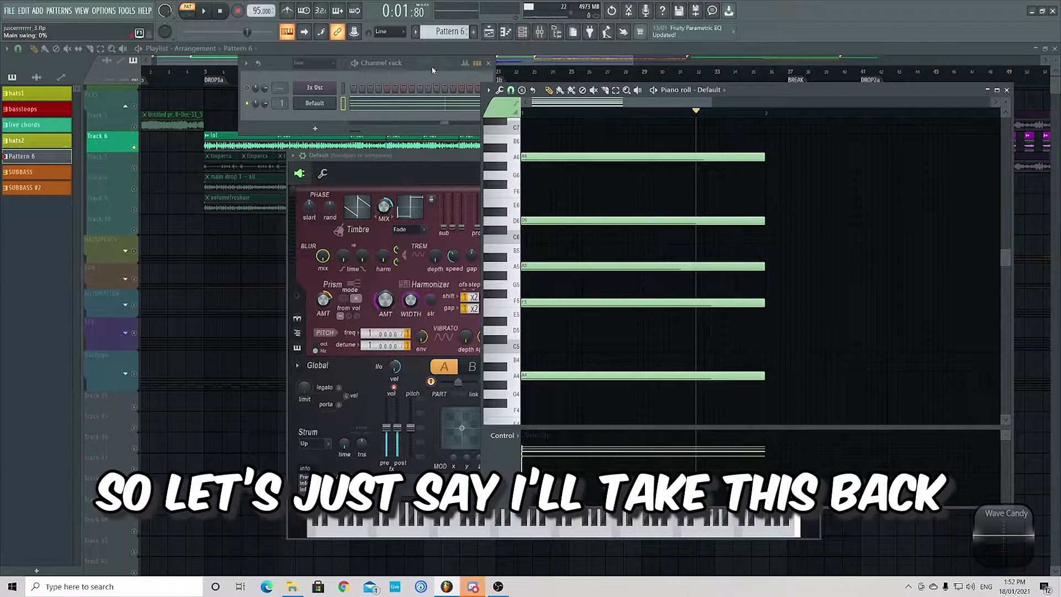
# - Route the Default channel to the Master track, play Pattern 6, and move the Harmor window clear of the channel rack
pyautogui.moveTo(284, 102); pyautogui.dragTo(283, 113)
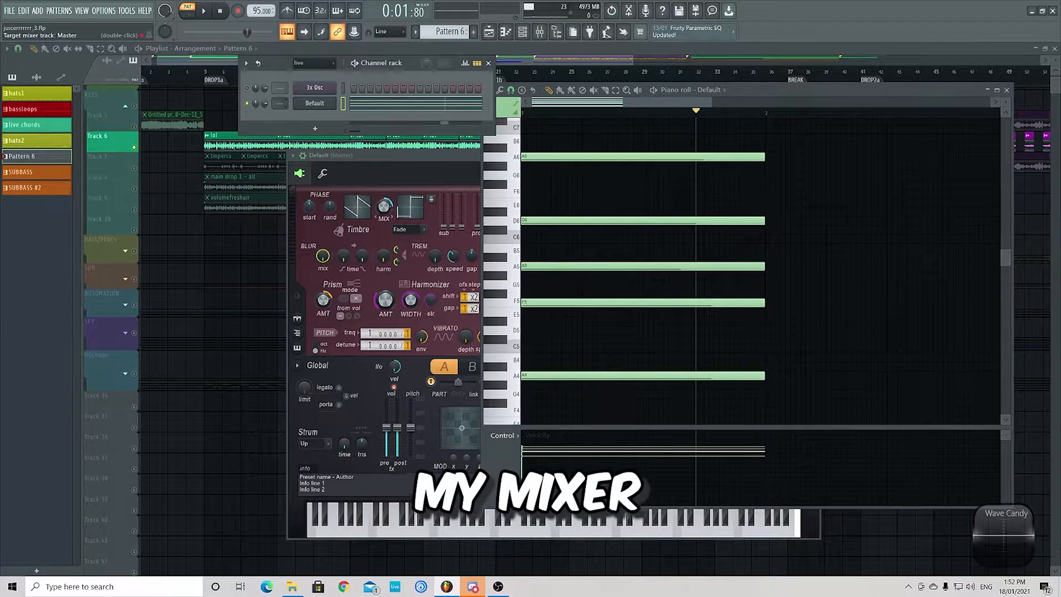
pyautogui.press('space')
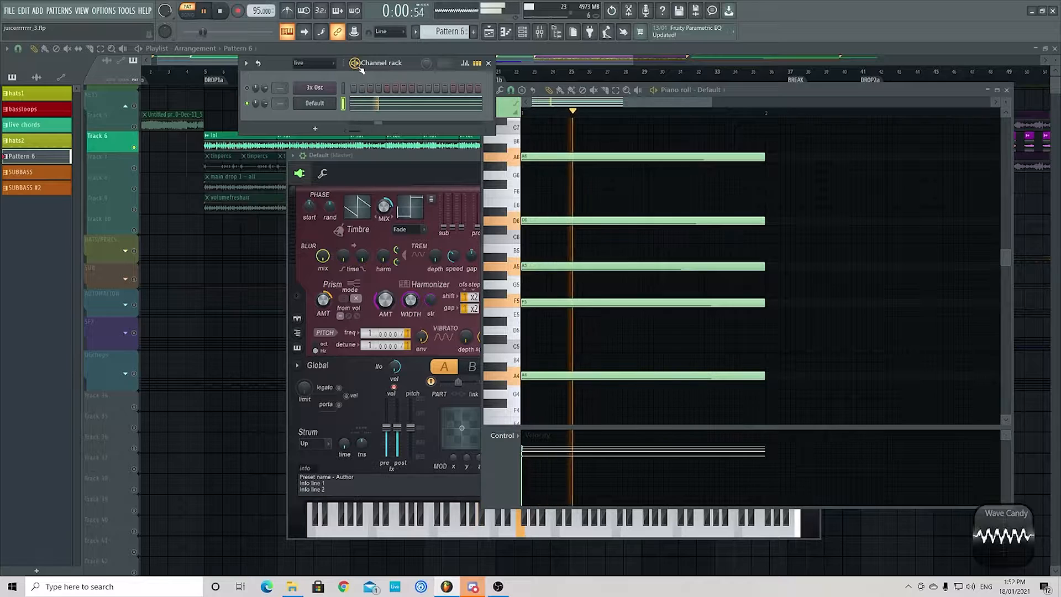
pyautogui.moveTo(398, 165); pyautogui.dragTo(259, 146)
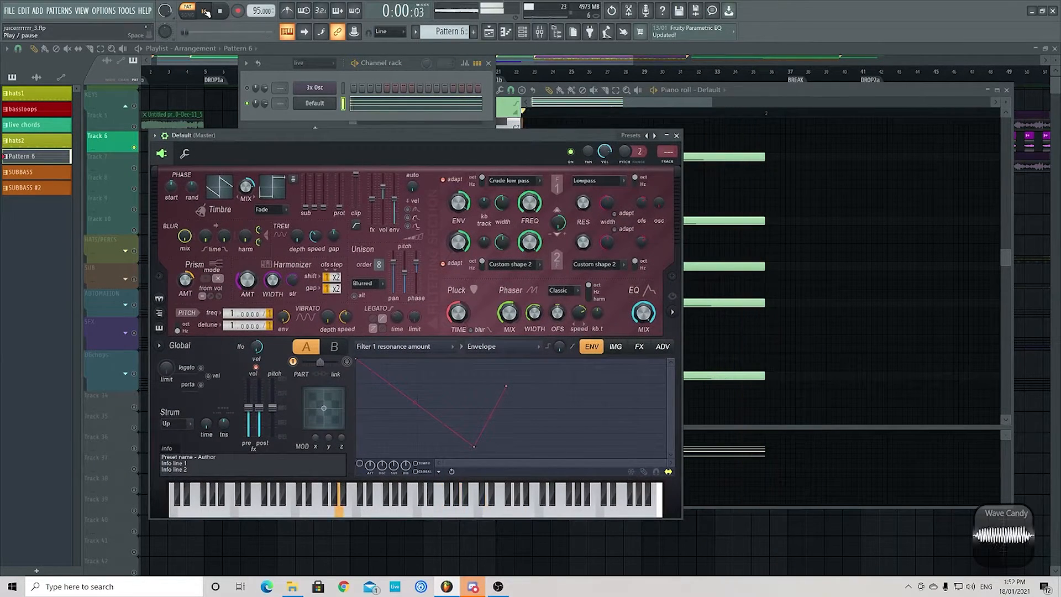
# - Show the Default channel's arpeggiator settings, adjust the arpeggio gate to 79% during playback, and pause
pyautogui.click(185, 153)
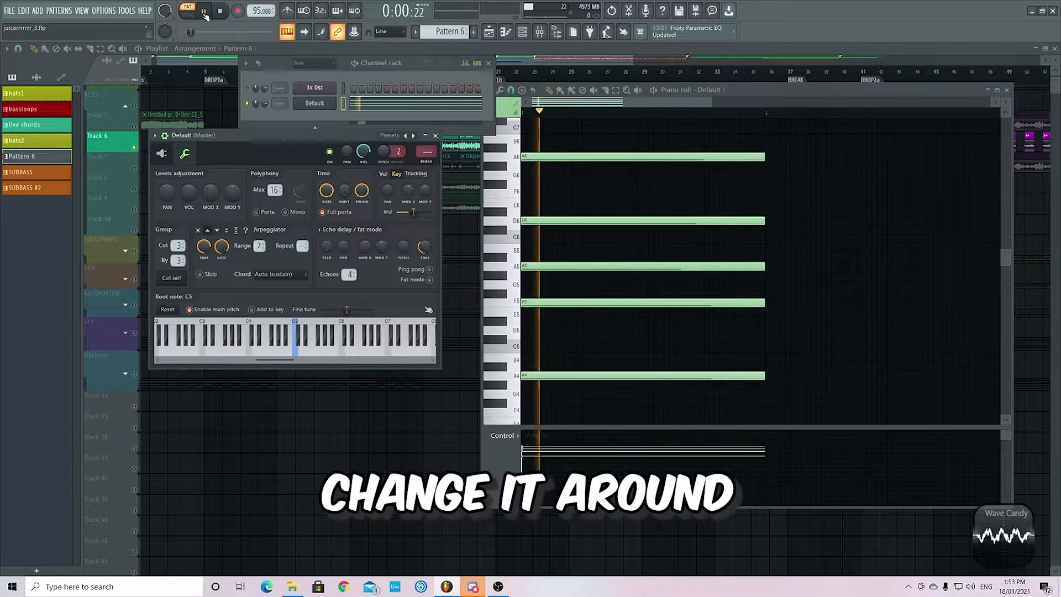
pyautogui.moveTo(223, 251)
pyautogui.mouseDown()
pyautogui.moveTo(204, 244)
pyautogui.moveTo(220, 247)
pyautogui.mouseUp()
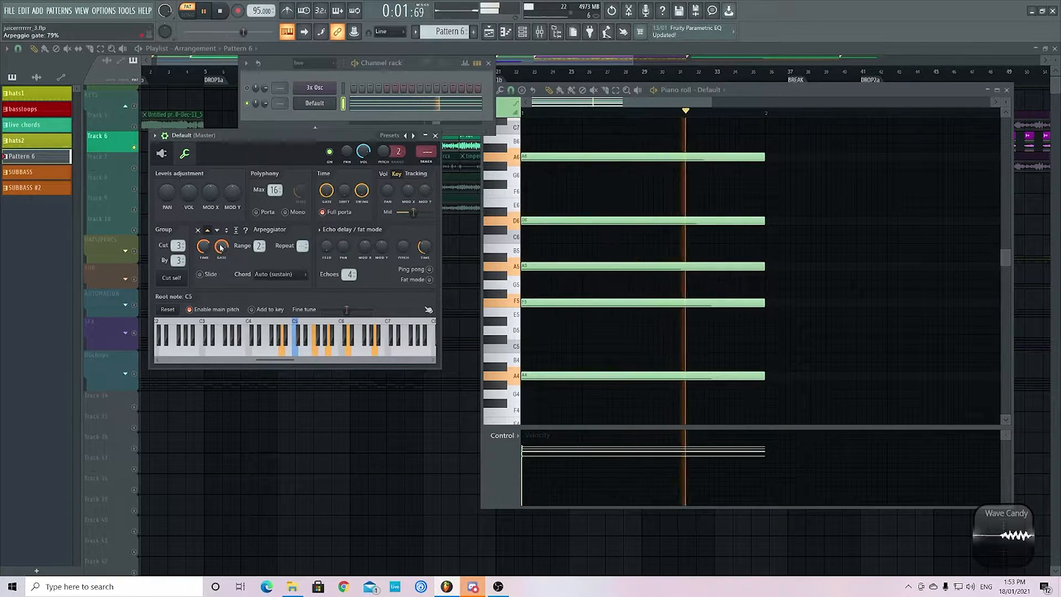
pyautogui.press('space')
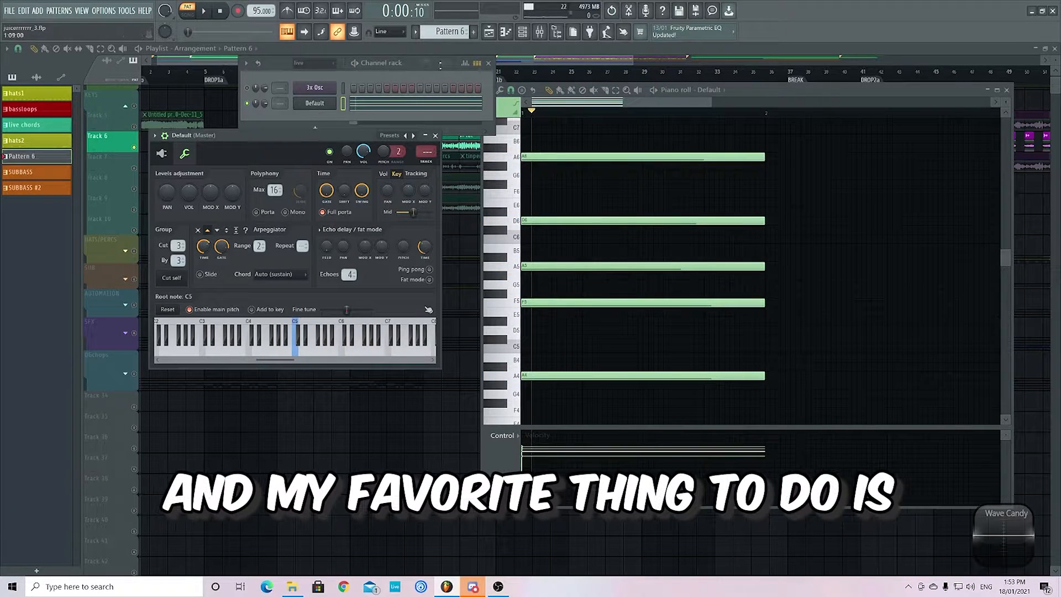
# - Route the Default channel back to mixer track 1 and open that track's Portal_2 effect above the mixer
pyautogui.click(276, 105)
pyautogui.click(539, 31)
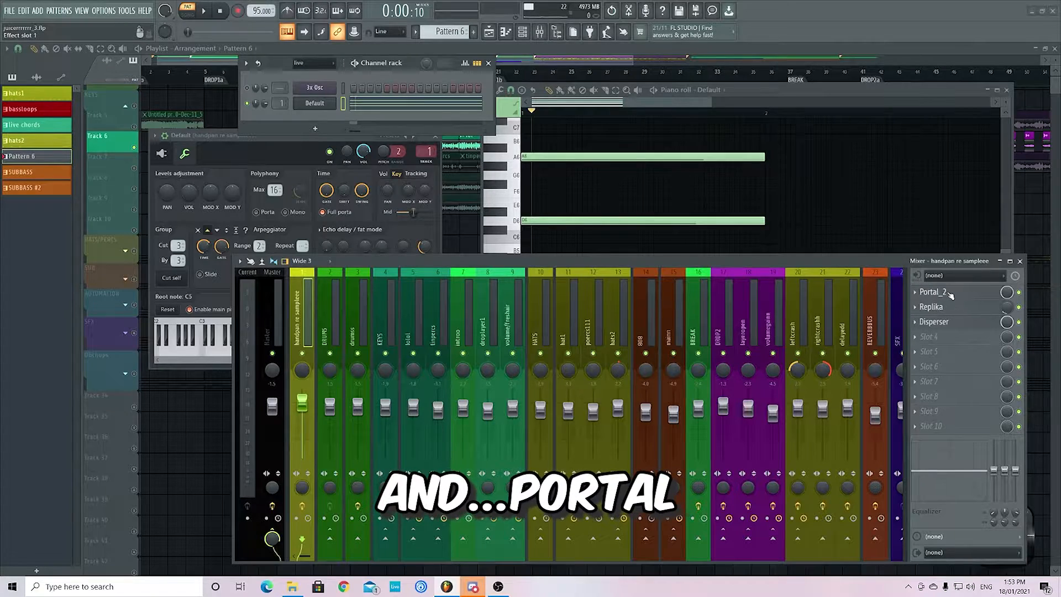
pyautogui.moveTo(640, 256); pyautogui.dragTo(733, 26)
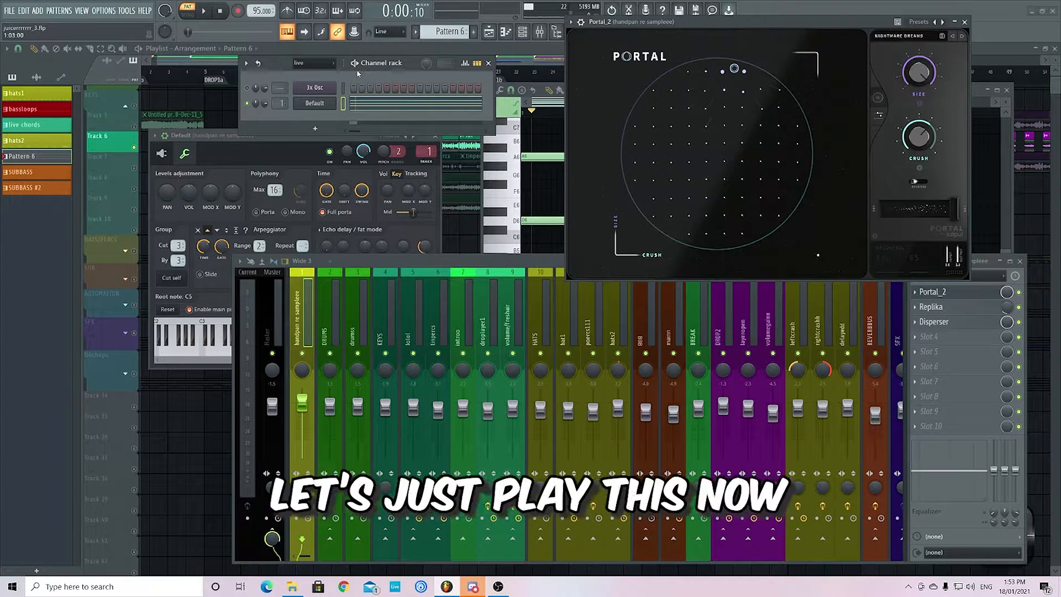
# - Audition the chord through Portal while moving its XY control to 39 and 64, and stop playback
pyautogui.click(356, 65)
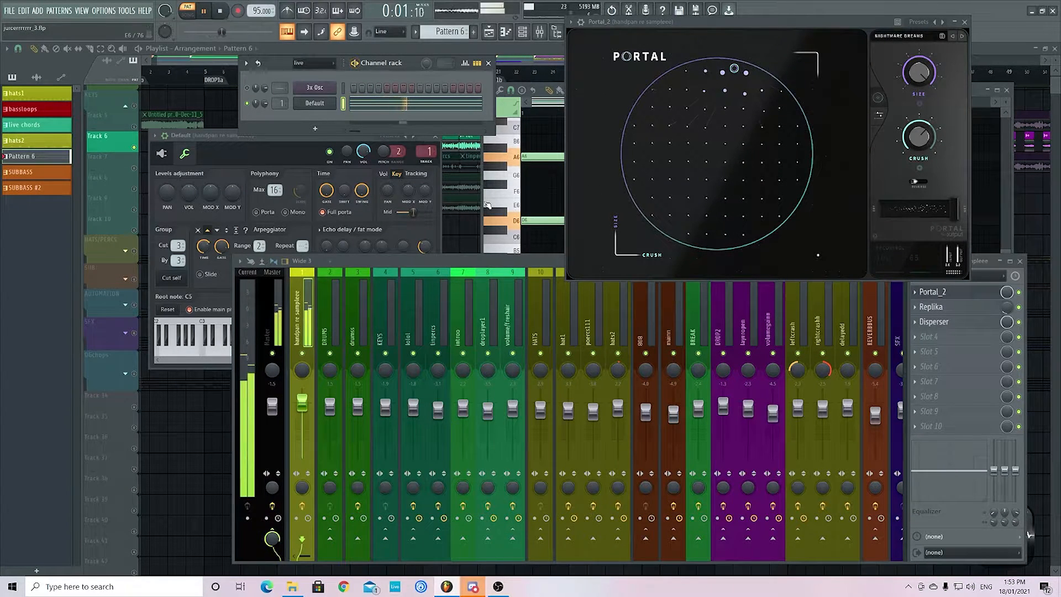
pyautogui.moveTo(735, 70); pyautogui.dragTo(721, 73)
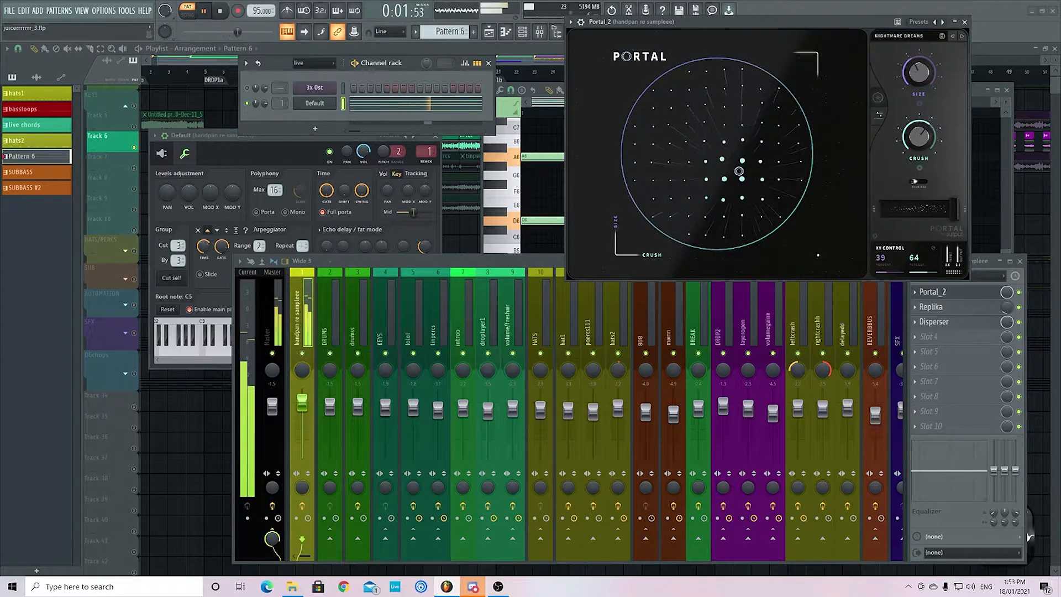
pyautogui.click(205, 12)
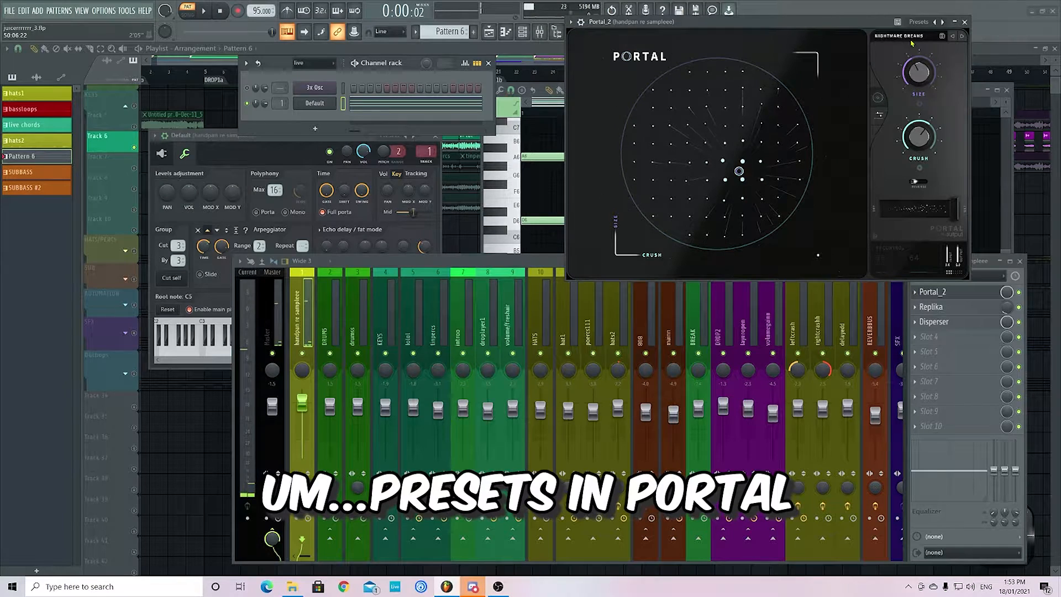
# - Show Portal's grain controls and modulators and move its window lower over the mixer
pyautogui.click(879, 115)
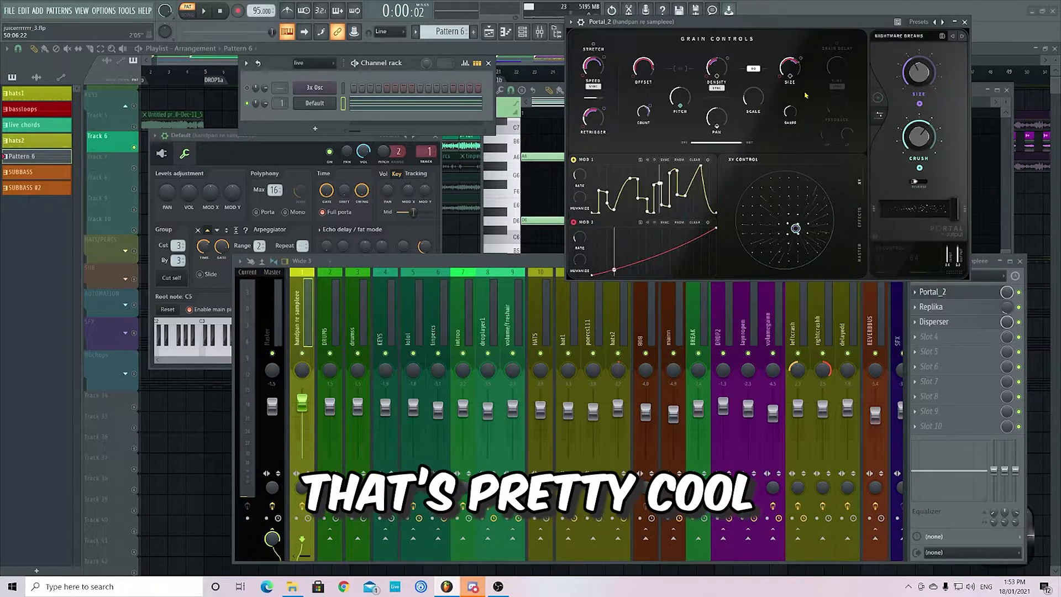
pyautogui.moveTo(879, 23); pyautogui.dragTo(845, 25)
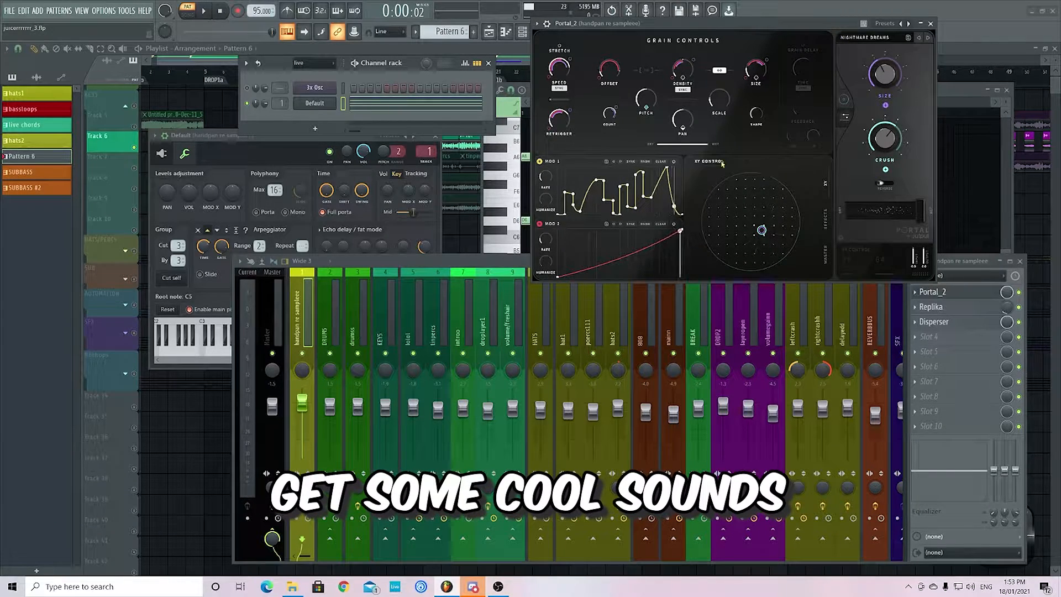
pyautogui.moveTo(683, 23); pyautogui.dragTo(708, 95)
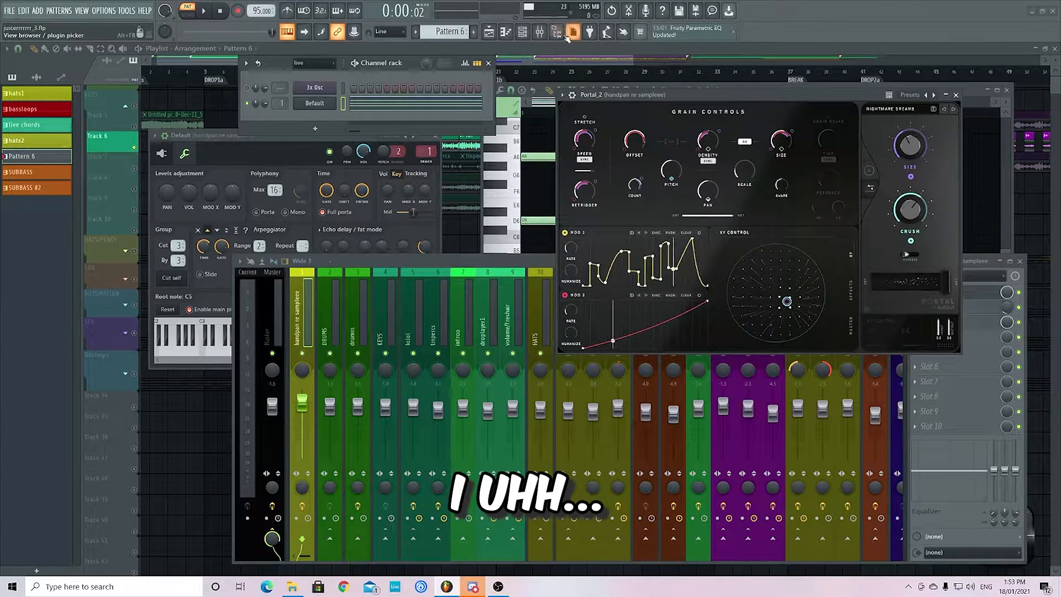
# - Open Edison on the Master mixer track, check its Detached option, and move its window beside the channel rack
pyautogui.click(541, 33)
pyautogui.click(541, 33)
pyautogui.click(272, 312)
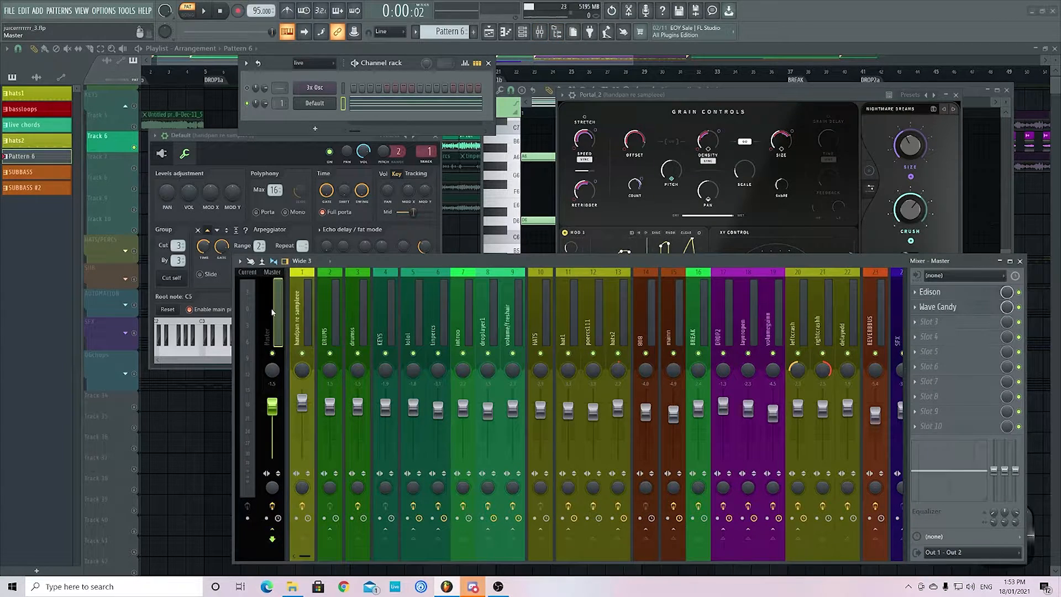
pyautogui.click(929, 291)
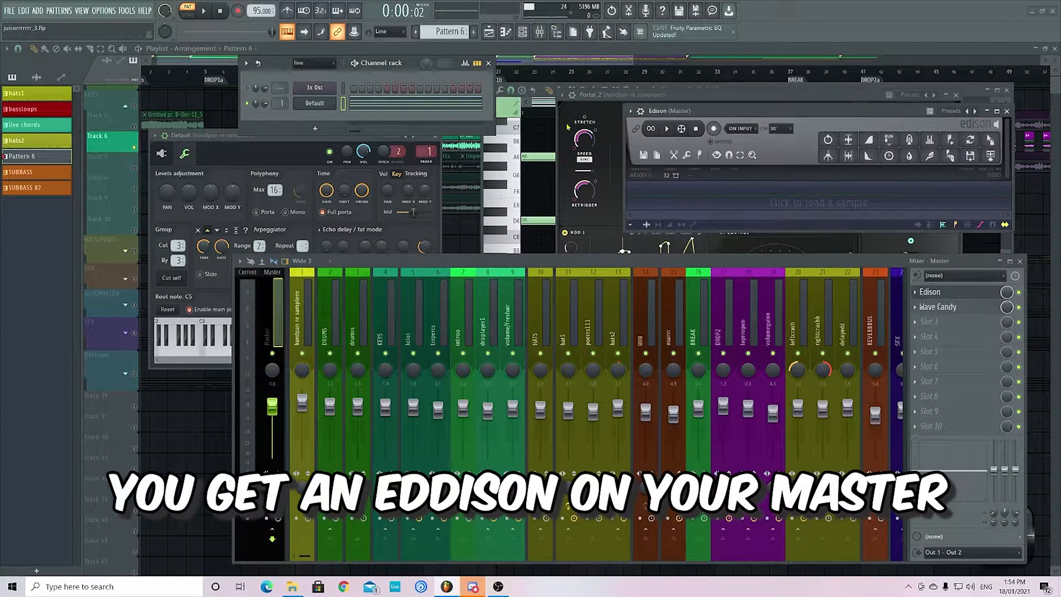
pyautogui.click(630, 110)
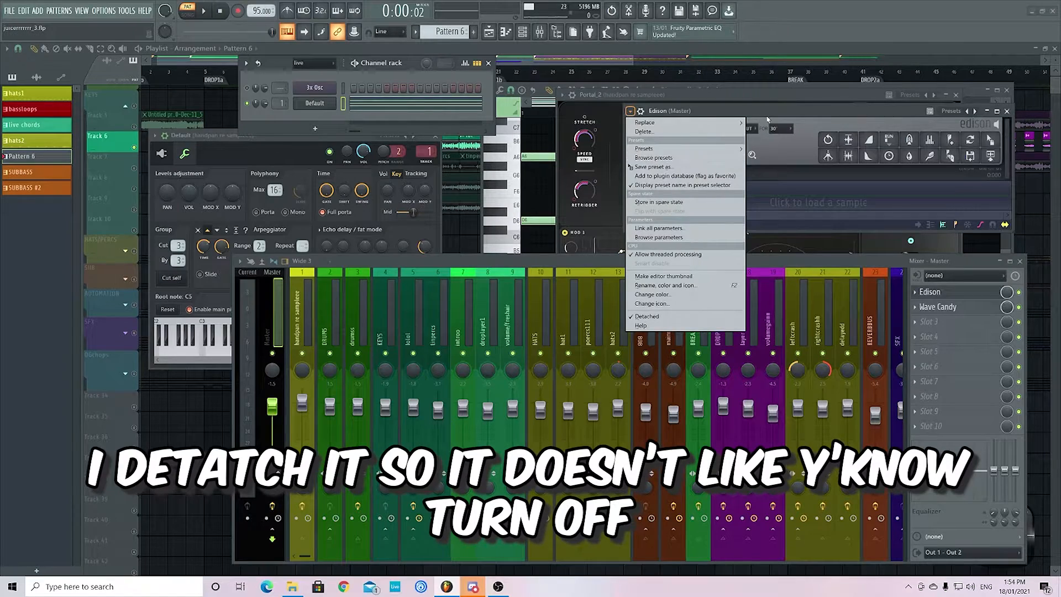
pyautogui.click(767, 112)
pyautogui.moveTo(767, 112); pyautogui.dragTo(686, 89)
# - Play the pattern and record about 3 seconds of the Portal-processed chord into Edison
pyautogui.press('space')
pyautogui.moveTo(586, 87); pyautogui.dragTo(505, 64)
pyautogui.click(550, 83)
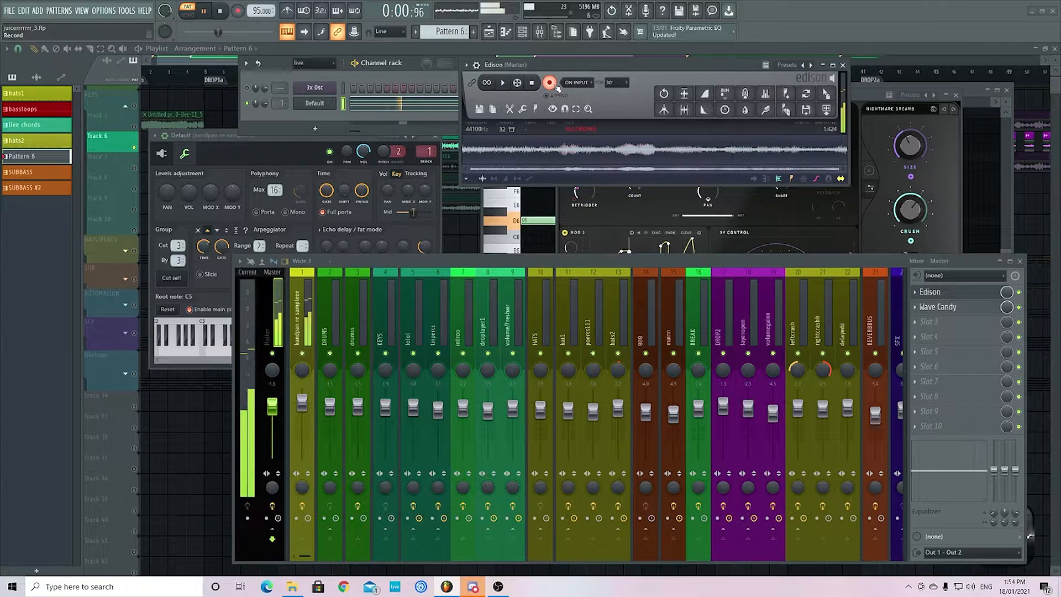
pyautogui.click(556, 85)
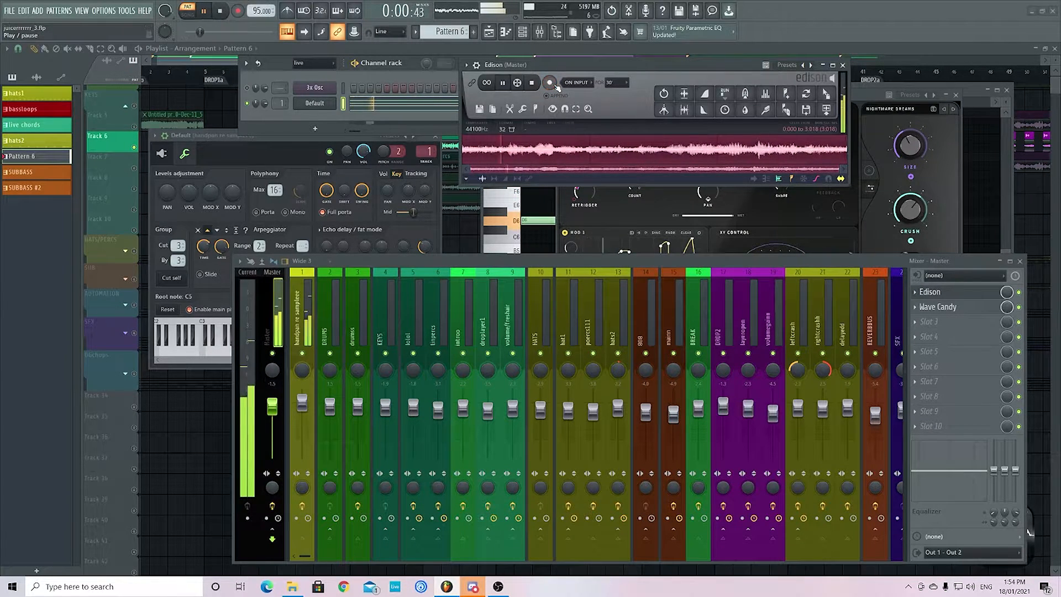
# - Place the Edison recording as an audio clip on playlist Track 37 before DROP1a and solo that track
pyautogui.moveTo(826, 109); pyautogui.dragTo(170, 469)
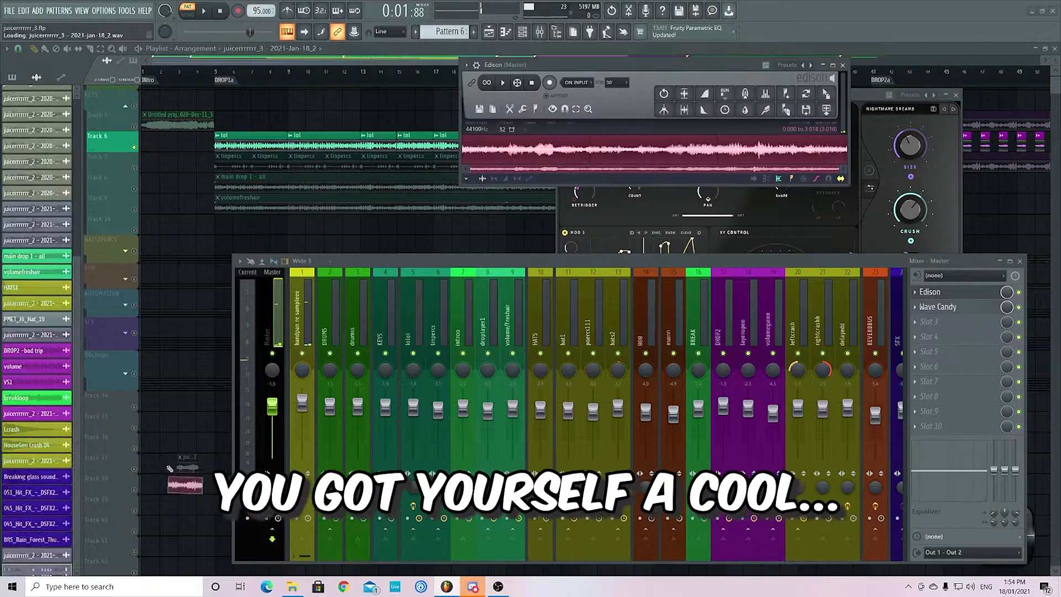
pyautogui.rightClick(134, 469)
pyautogui.scroll(3, 181, 470)
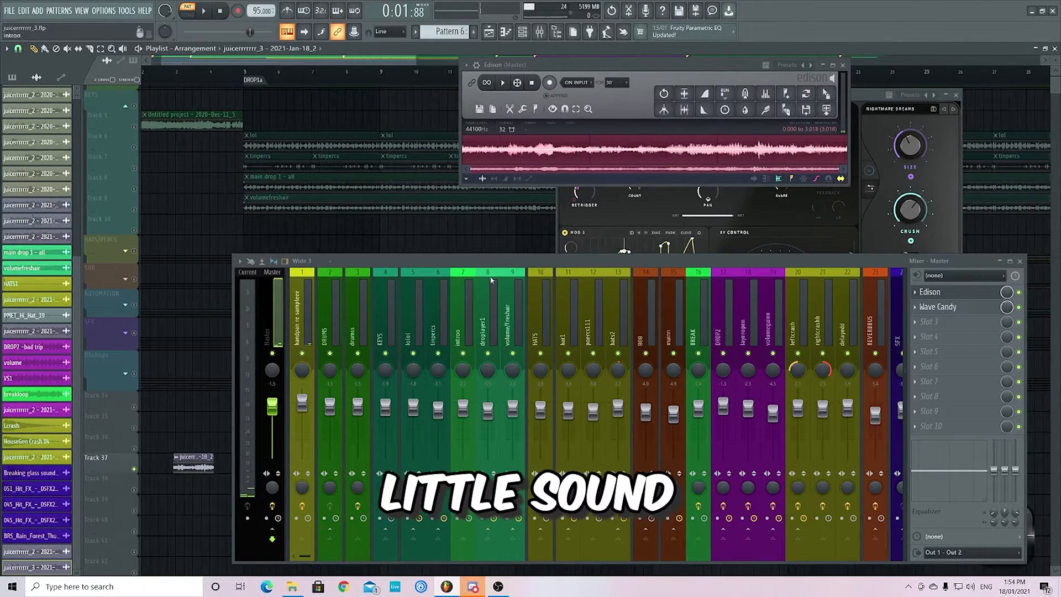
# - Close the mixer and start a new empty sample in Edison
pyautogui.click(1020, 261)
pyautogui.click(477, 112)
pyautogui.click(487, 125)
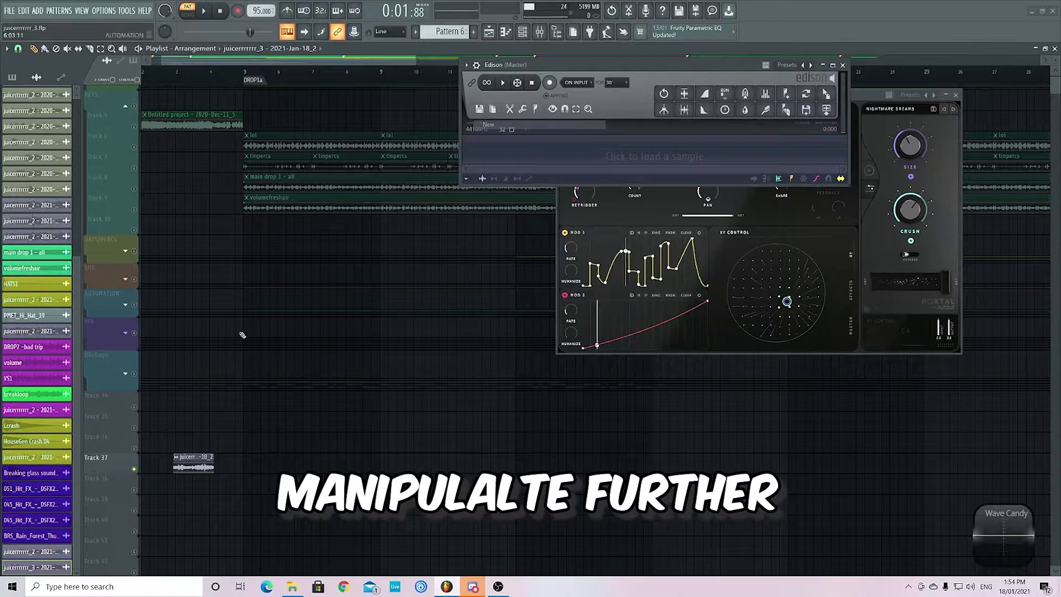
# - Audition the recorded clip on Track 37 in song mode, starting just before it, and pause
pyautogui.scroll(3, 170, 438)
pyautogui.scroll(-2, 243, 444)
pyautogui.scroll(2, 244, 412)
pyautogui.scroll(1, 243, 411)
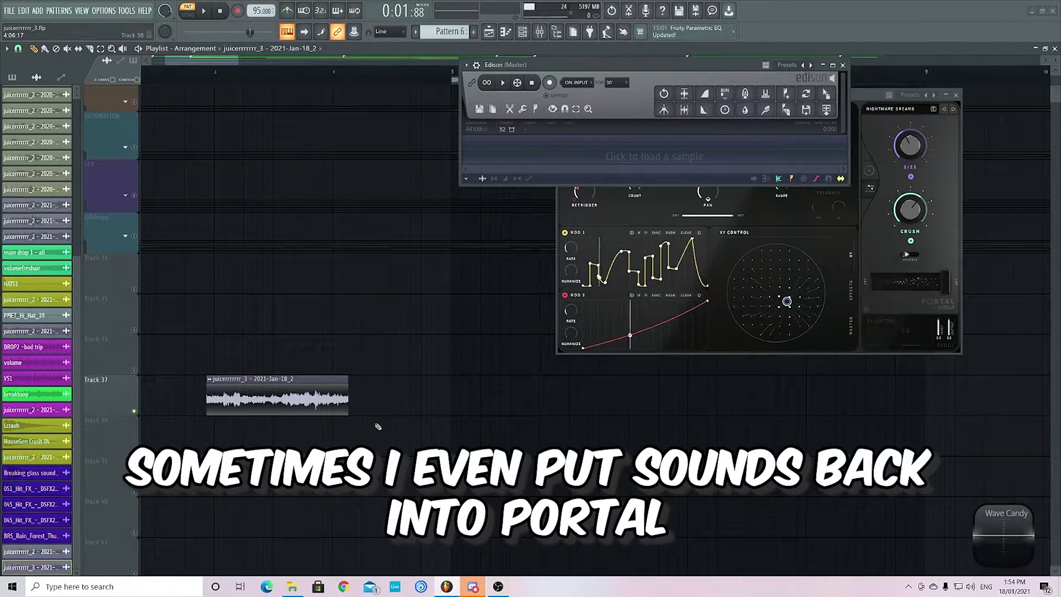
pyautogui.scroll(2, 145, 132)
pyautogui.click(241, 71)
pyautogui.press('l')
pyautogui.press('space')
pyautogui.scroll(-2, 355, 371)
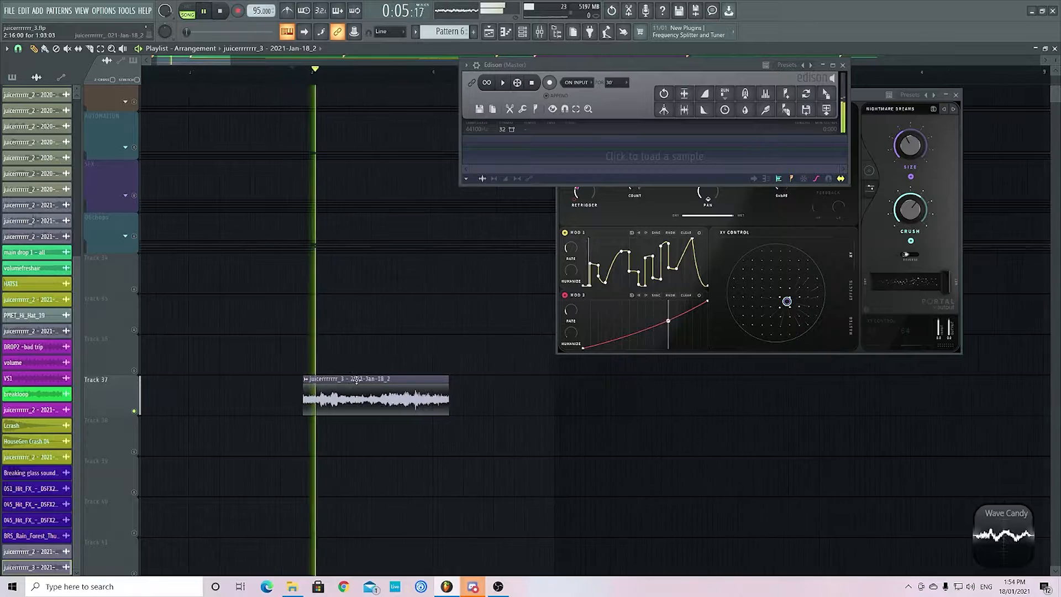
pyautogui.press('space')
# - Delete the recorded audio clip from Track 37
pyautogui.scroll(2, 370, 390)
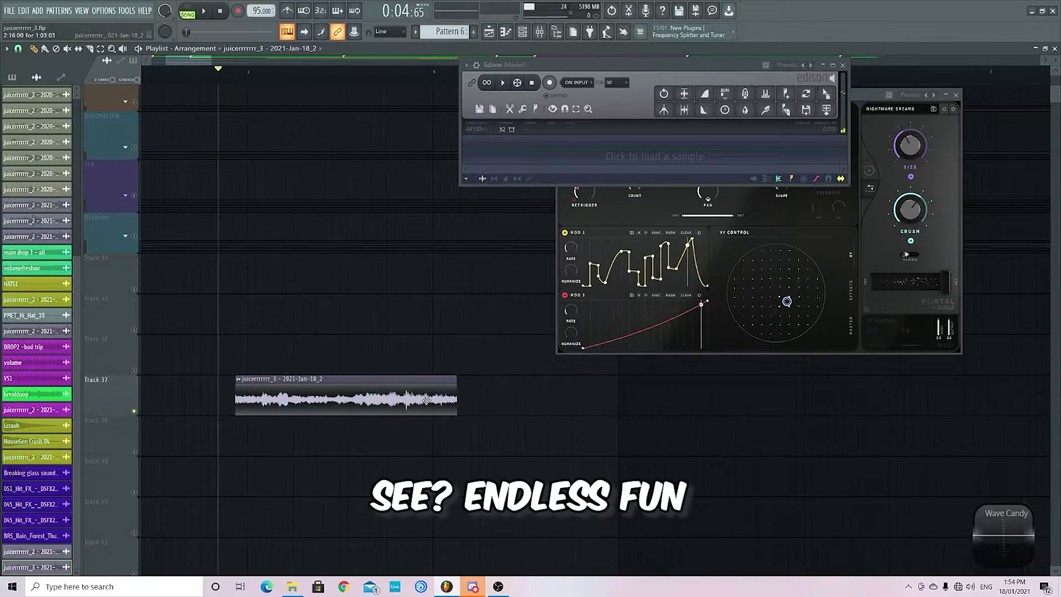
pyautogui.scroll(-1, 434, 418)
pyautogui.scroll(1, 412, 398)
pyautogui.scroll(-2, 412, 398)
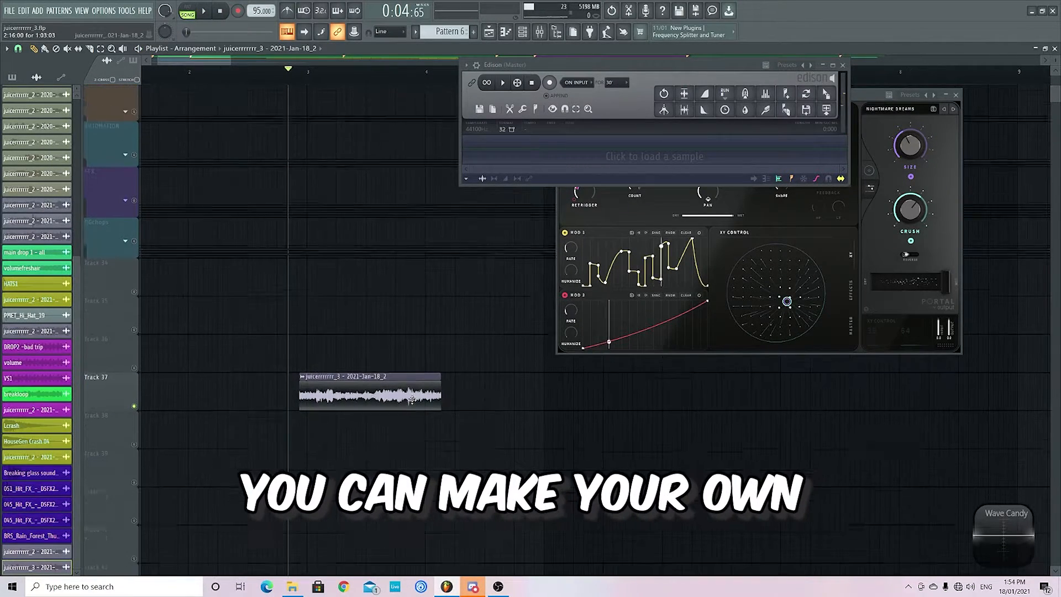
pyautogui.rightClick(346, 393)
pyautogui.scroll(-3, 387, 388)
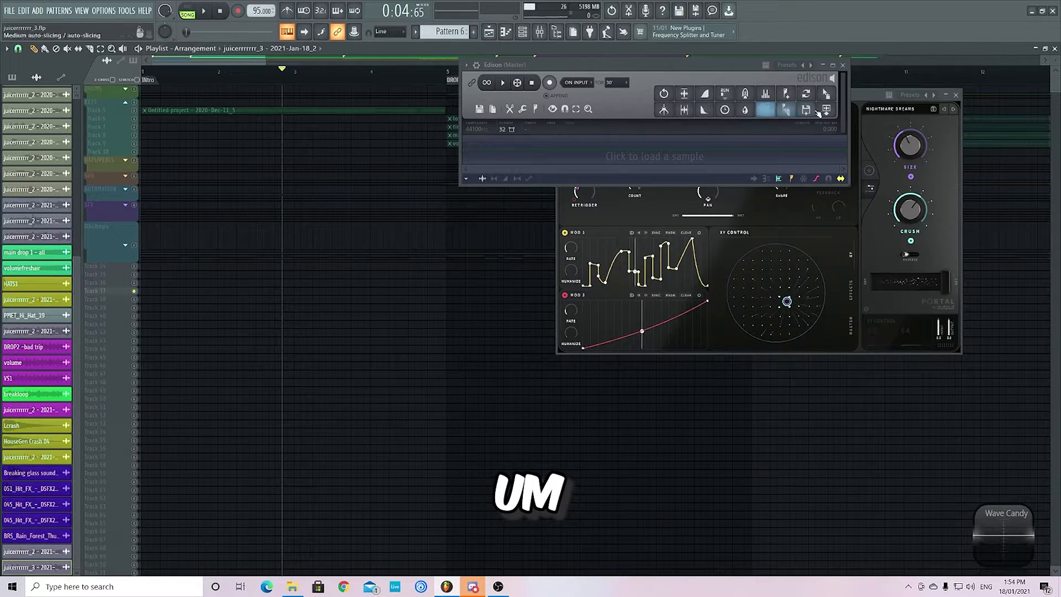
# - Close Edison, reopen the mixer, and show the Replika and Disperser effects on the handpan re sampleee track
pyautogui.click(844, 65)
pyautogui.click(539, 31)
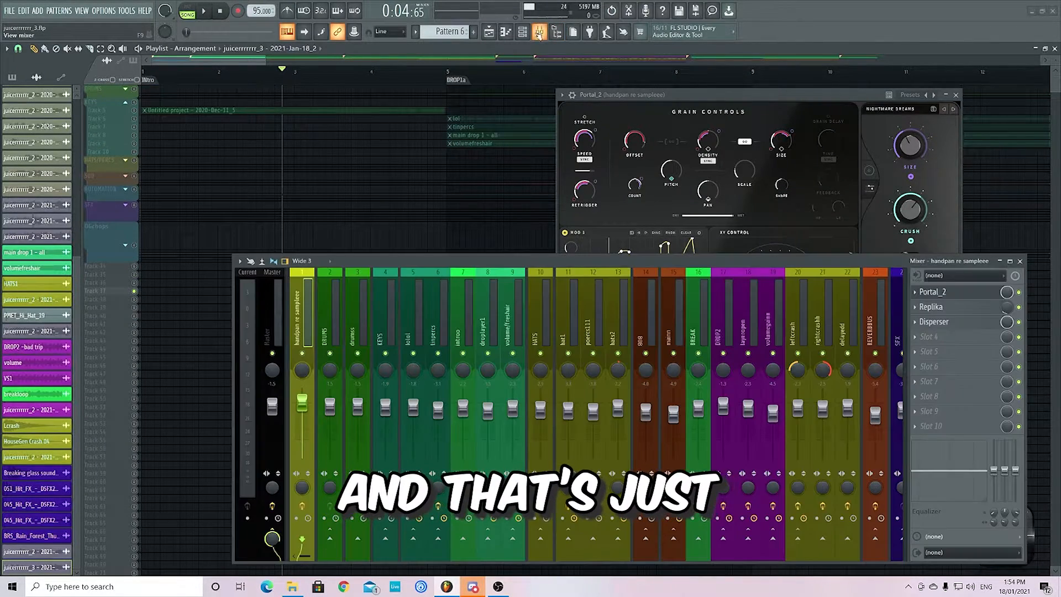
pyautogui.click(933, 309)
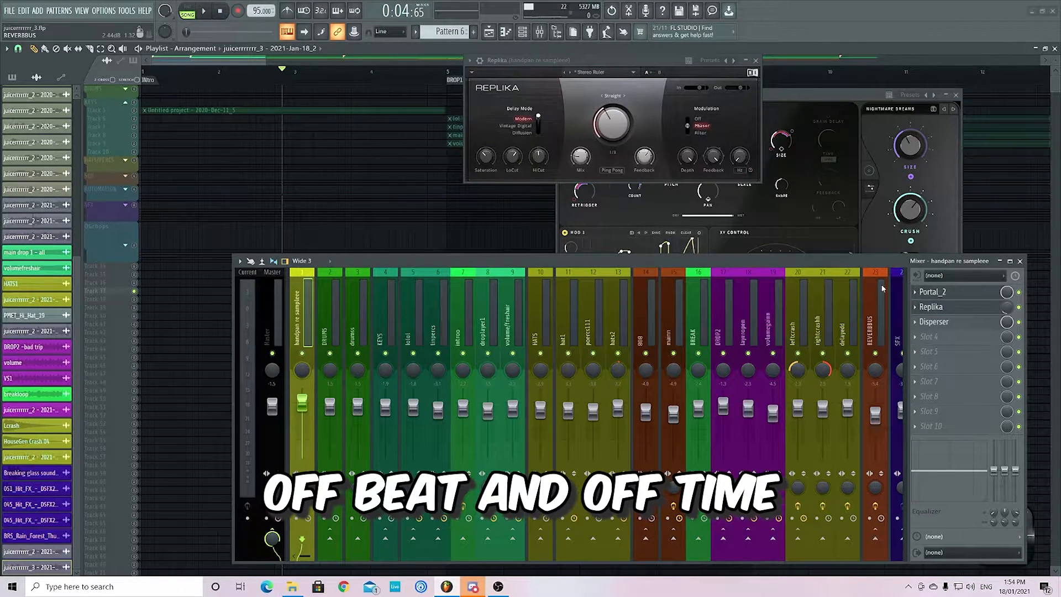
pyautogui.click(935, 323)
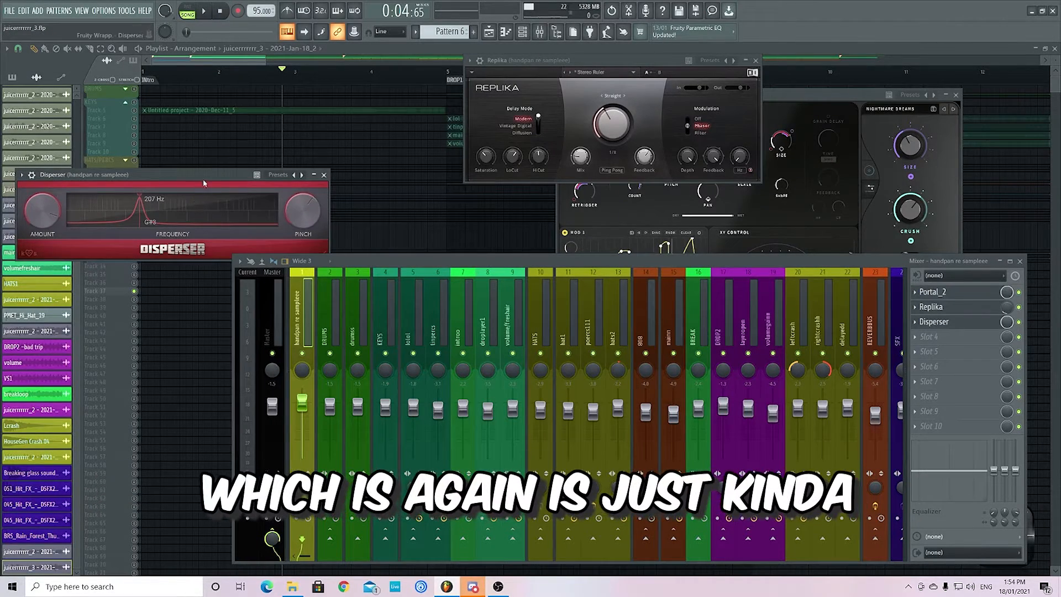
# - Move the Disperser window clear of the mixer and close the Disperser, Replika and Portal windows
pyautogui.moveTo(189, 174); pyautogui.dragTo(316, 153)
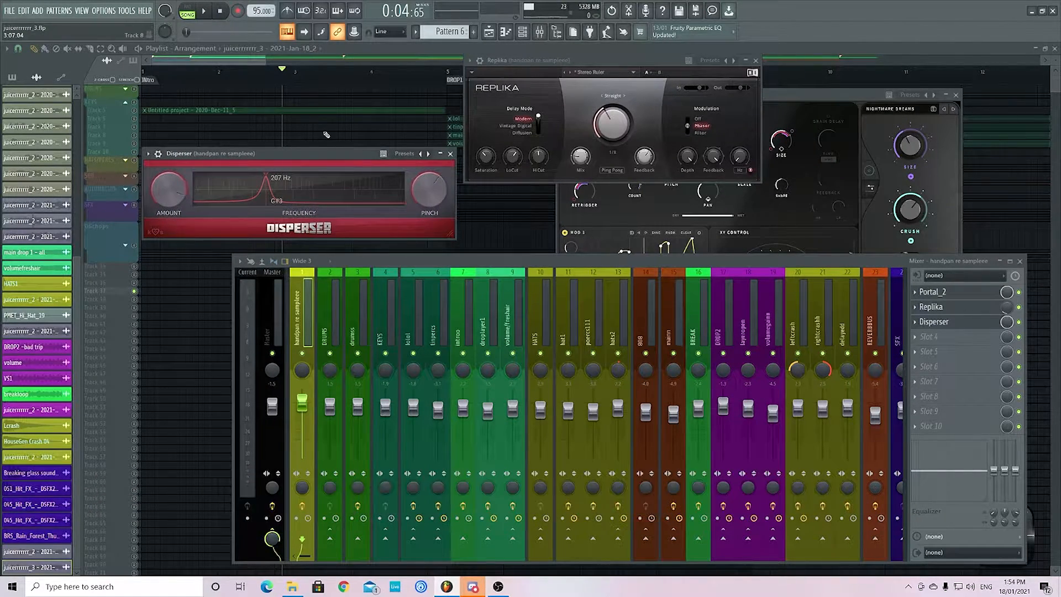
pyautogui.moveTo(388, 157); pyautogui.dragTo(353, 160)
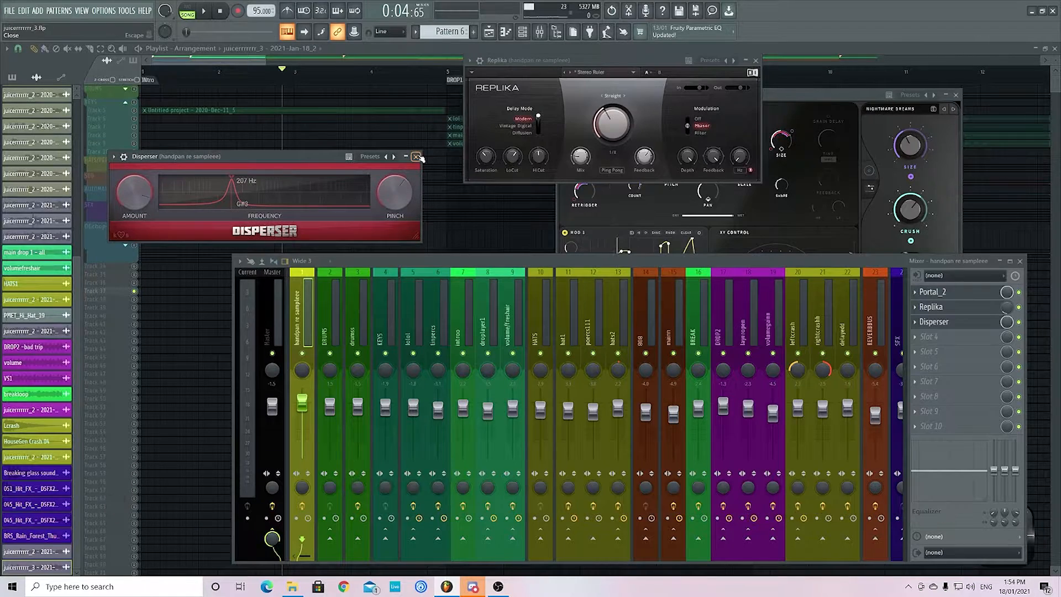
pyautogui.moveTo(332, 160); pyautogui.dragTo(323, 132)
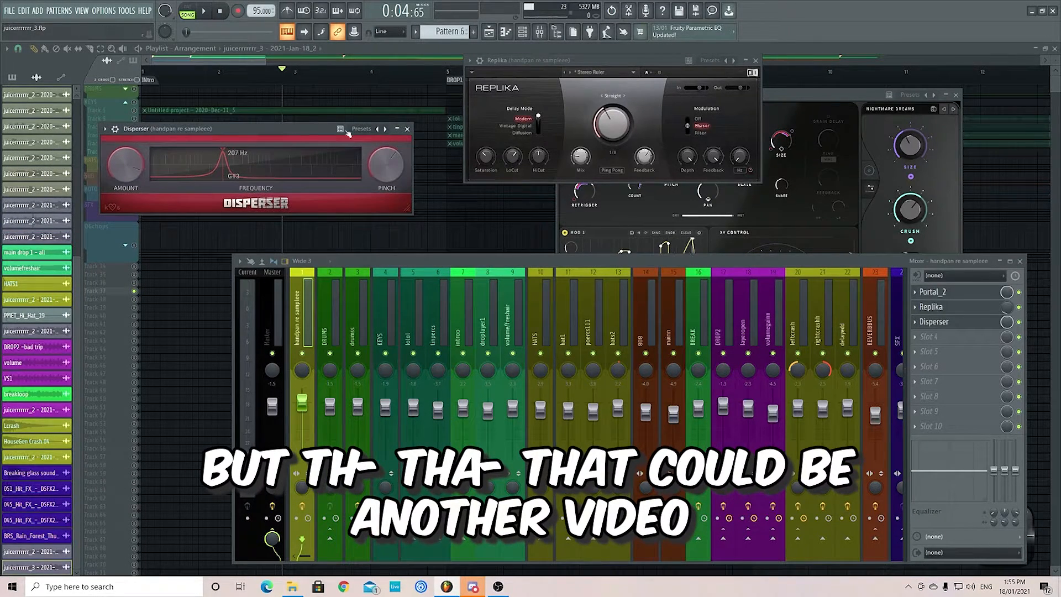
pyautogui.click(408, 129)
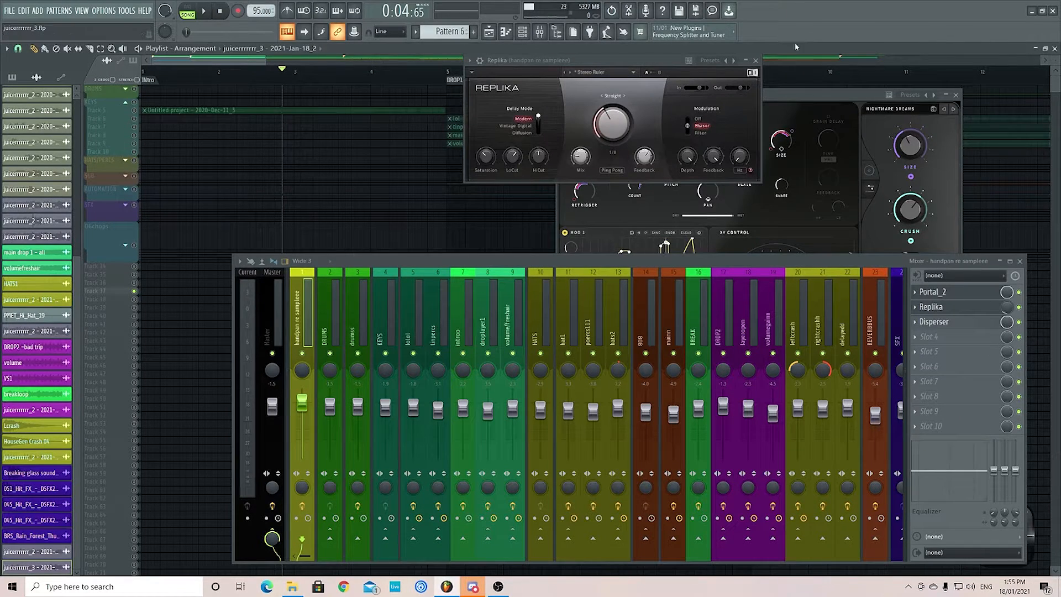
pyautogui.click(756, 59)
pyautogui.click(958, 96)
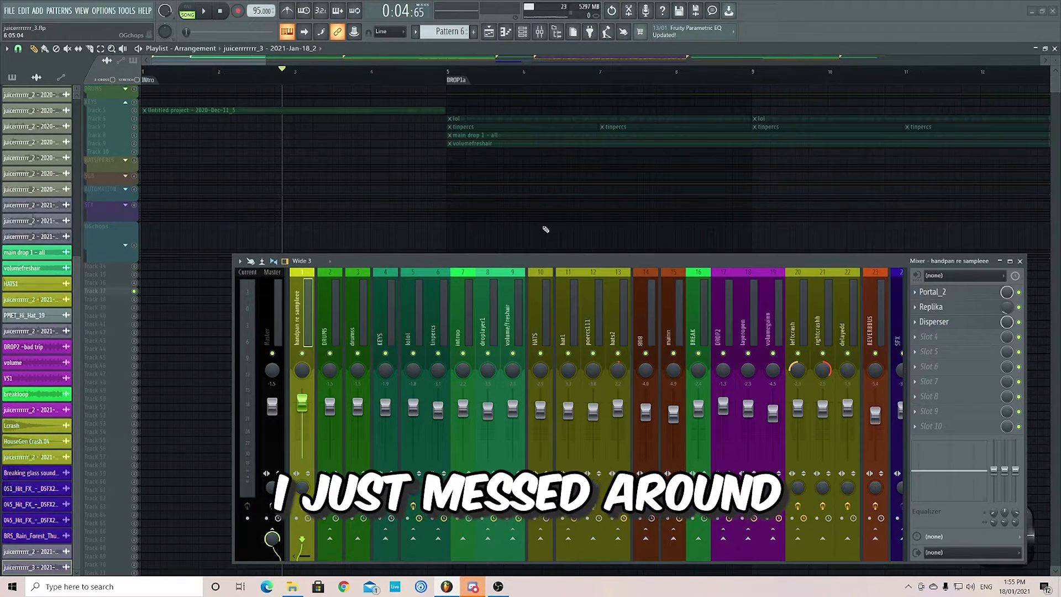
# - Solo Track 6 and audition its lol clips from the start of DROP1a, stopping playback after a few bars
pyautogui.scroll(-3, 353, 144)
pyautogui.scroll(4, 332, 150)
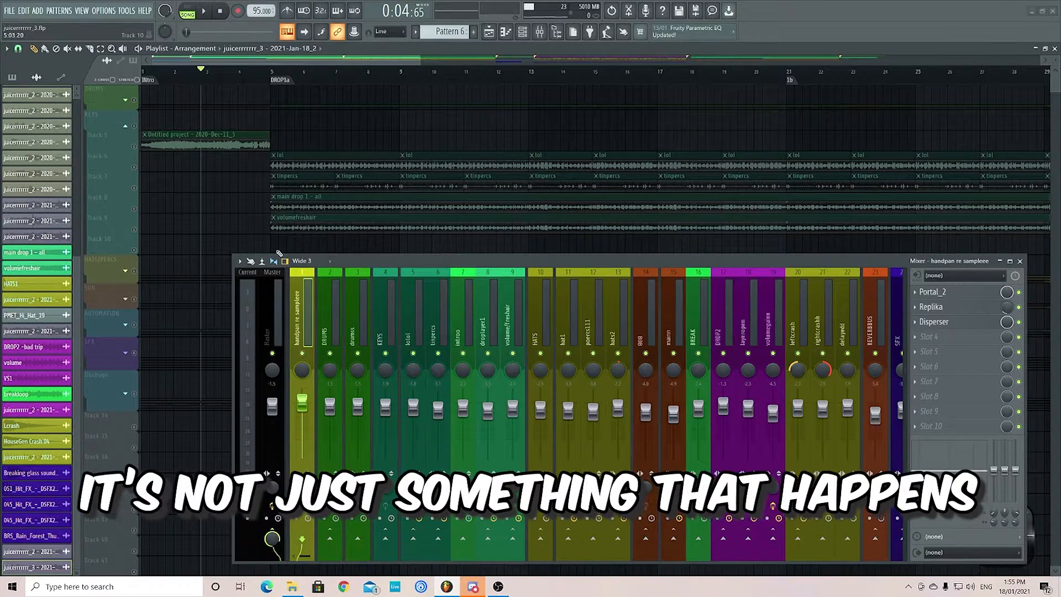
pyautogui.click(134, 167)
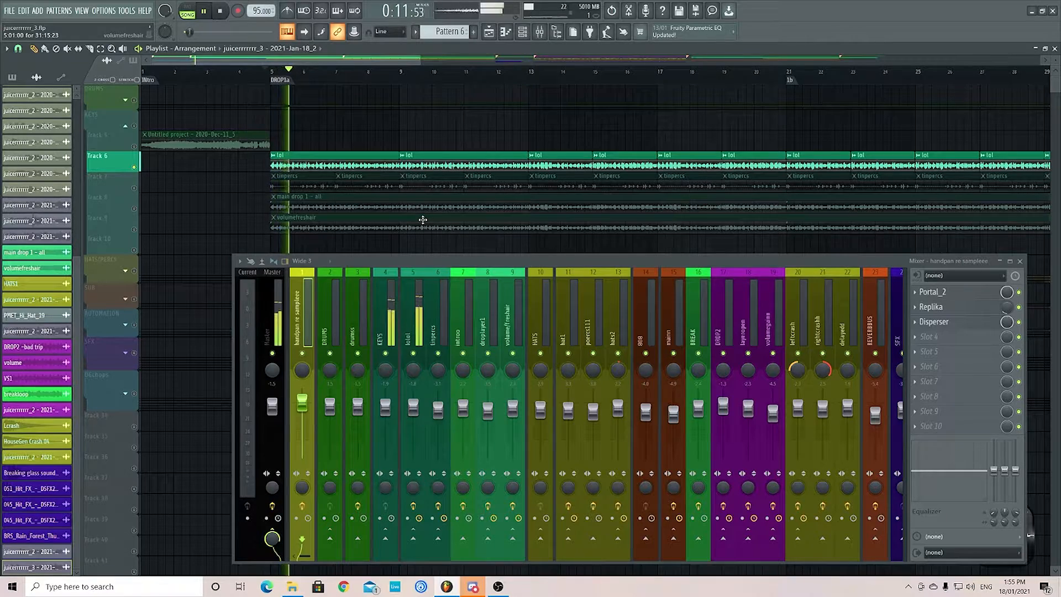
pyautogui.scroll(-5, 420, 216)
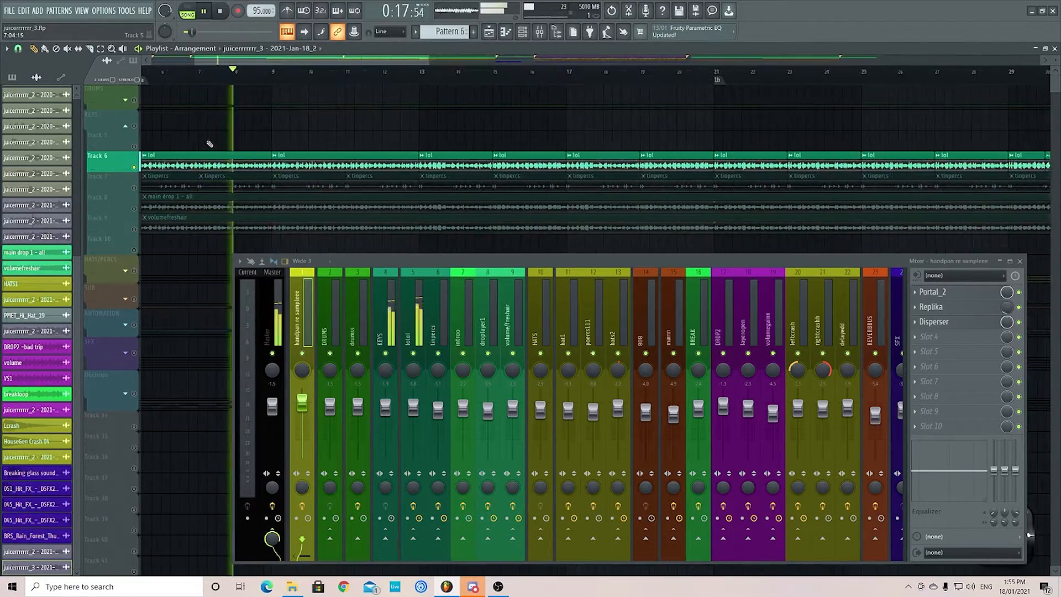
pyautogui.press('space')
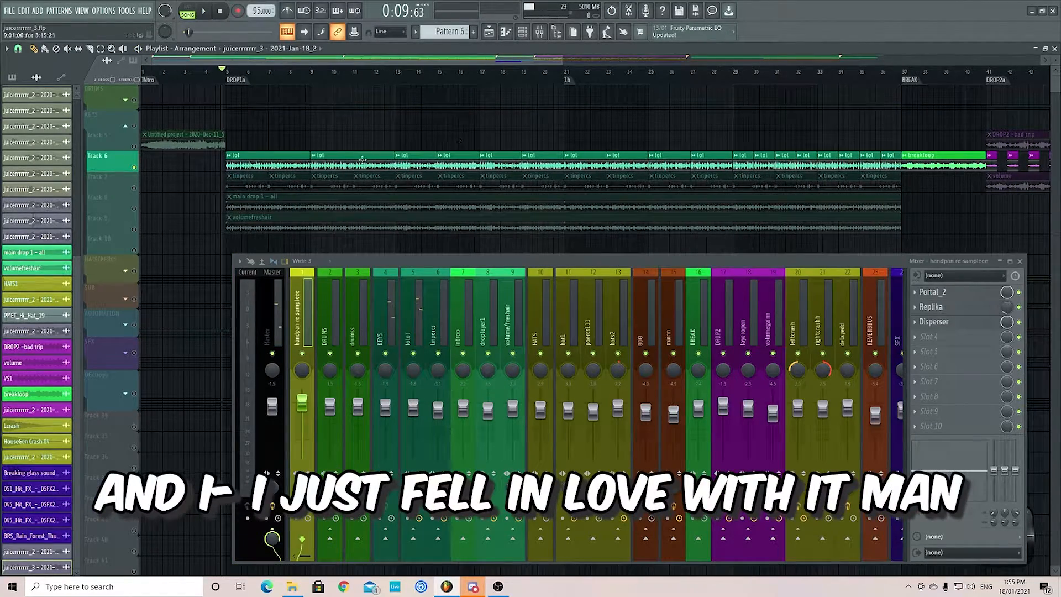
# - Expand the DRUMS group, enable the Track 2 drum loop, and play it together with Track 6
pyautogui.scroll(4, 198, 123)
pyautogui.click(133, 103)
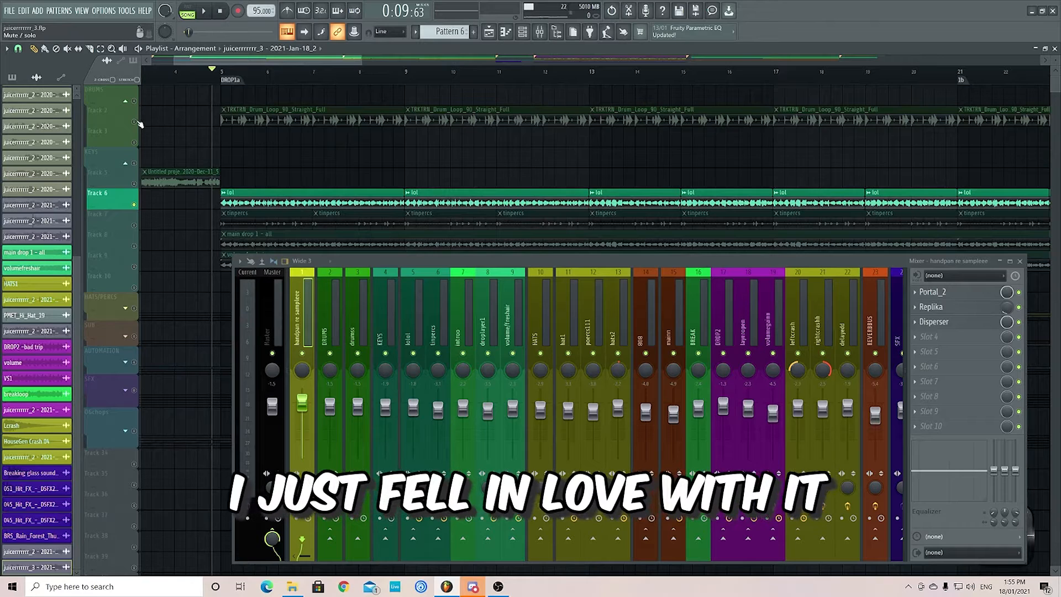
pyautogui.press('space')
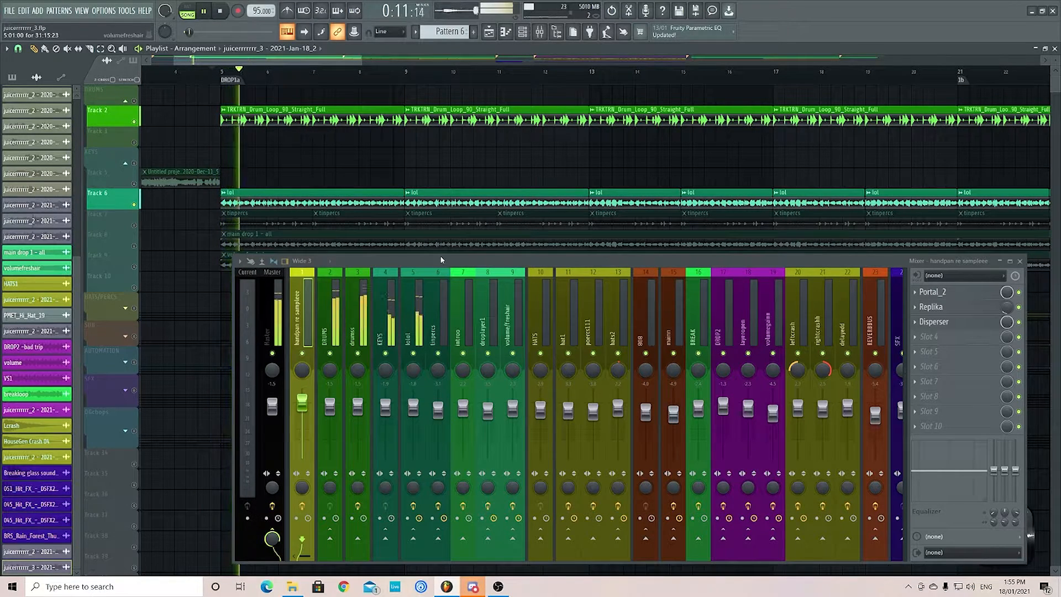
# - Show the effects on the drums and lolol mixer tracks, inspecting lolol's Patcher and its Ozone 9 Dynamic EQ, and close both plugins
pyautogui.click(358, 332)
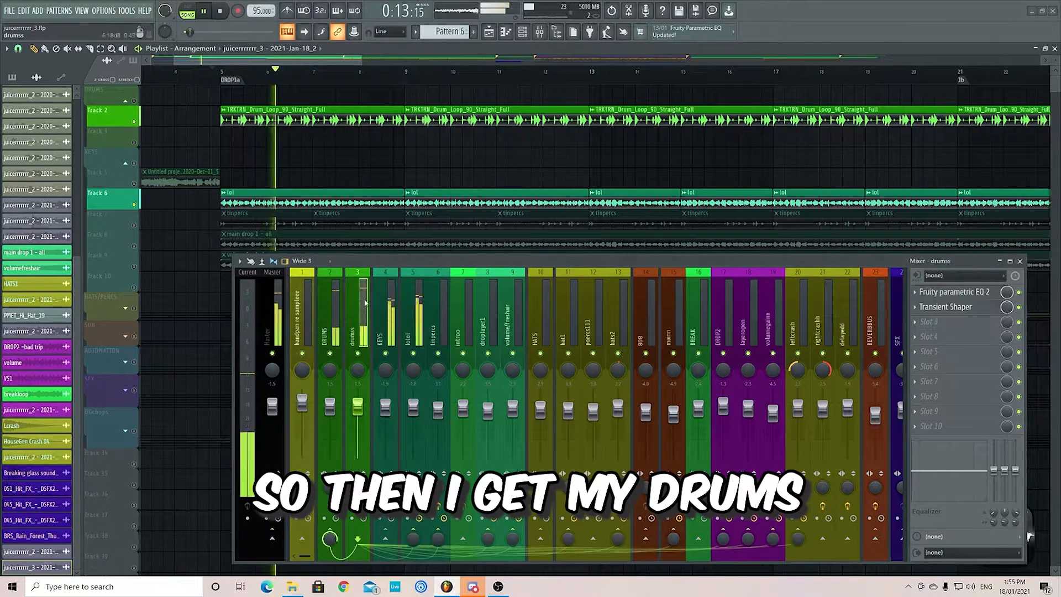
pyautogui.click(415, 307)
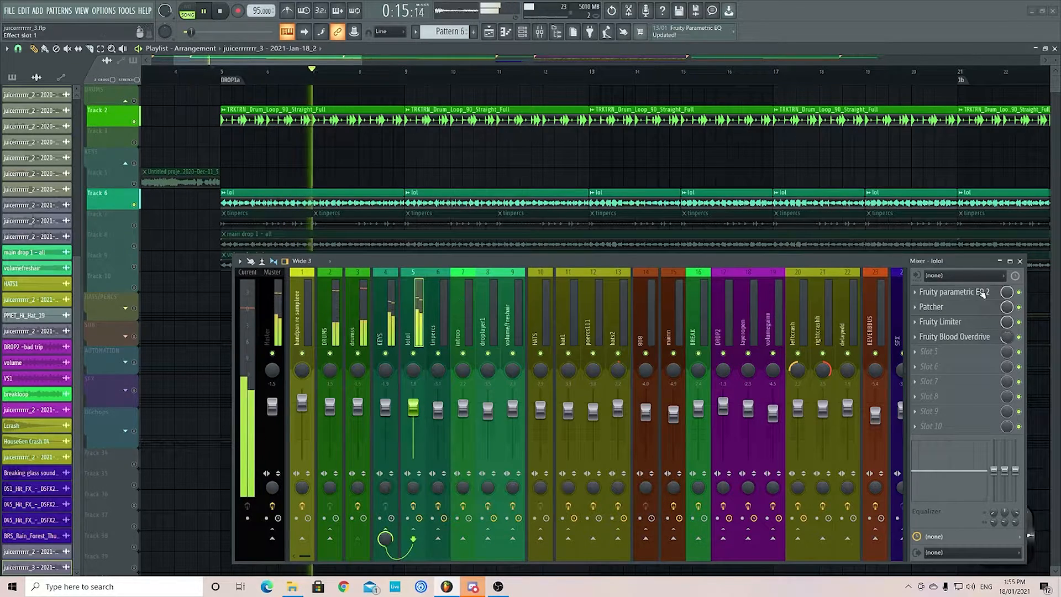
pyautogui.click(932, 307)
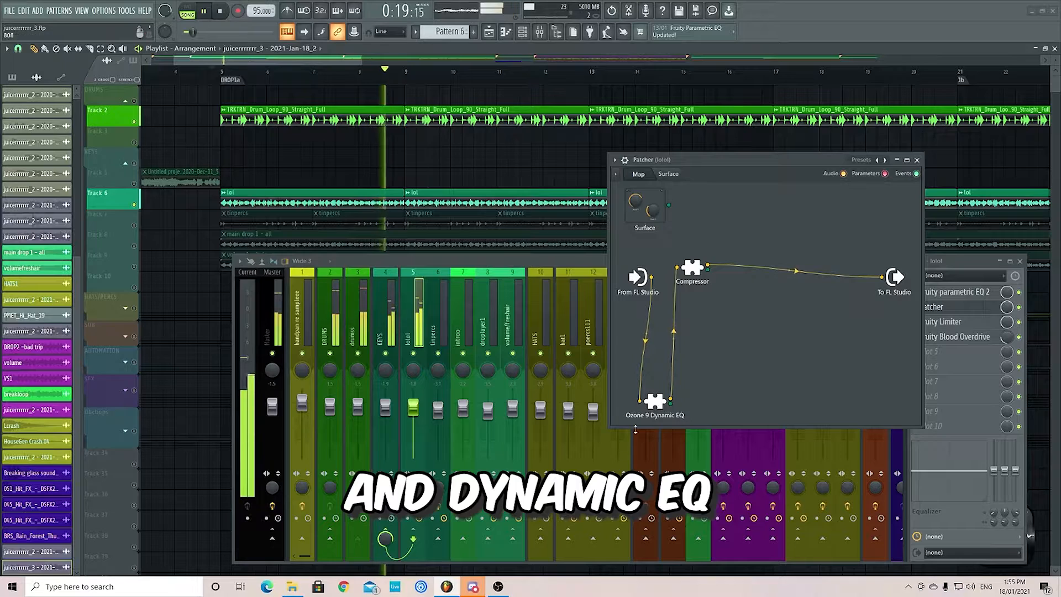
pyautogui.doubleClick(658, 405)
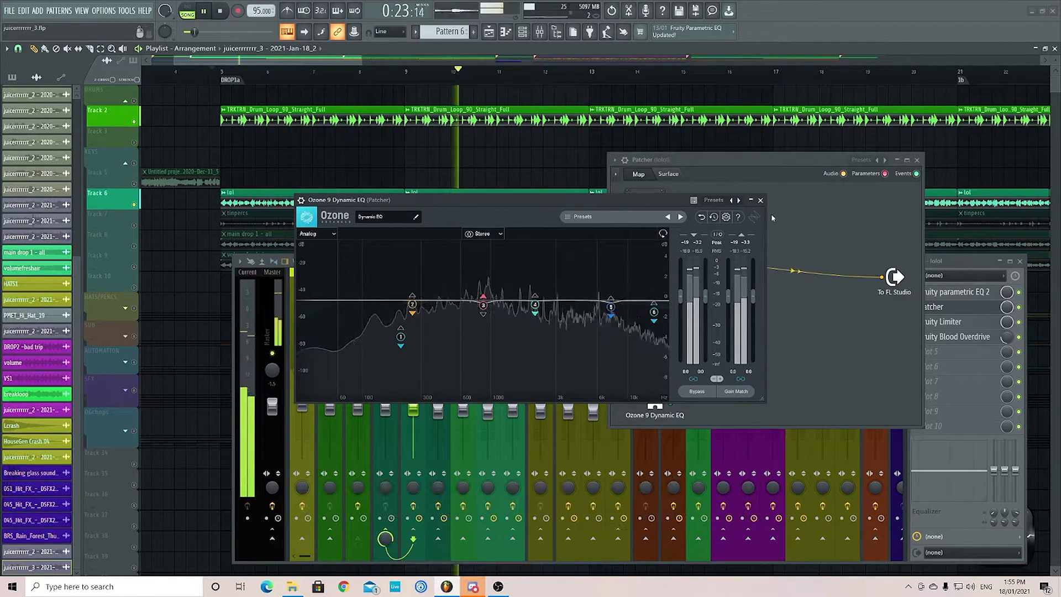
pyautogui.click(760, 200)
pyautogui.click(917, 160)
# - Examine the Fruity Limiter compression and sidechain settings on the lolol mixer track and close the plugin
pyautogui.click(940, 322)
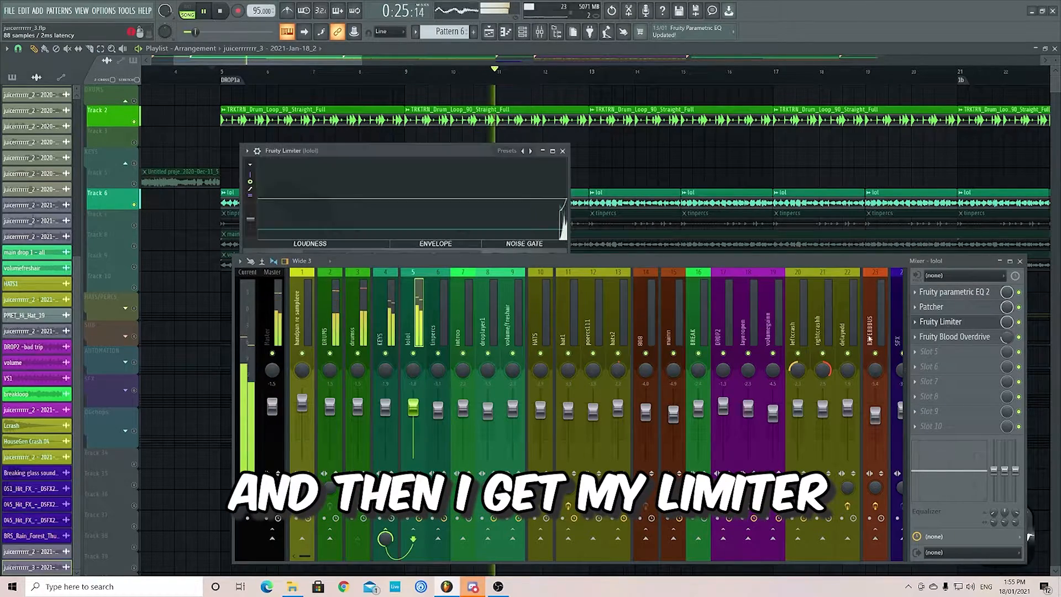
pyautogui.moveTo(420, 149); pyautogui.dragTo(448, 47)
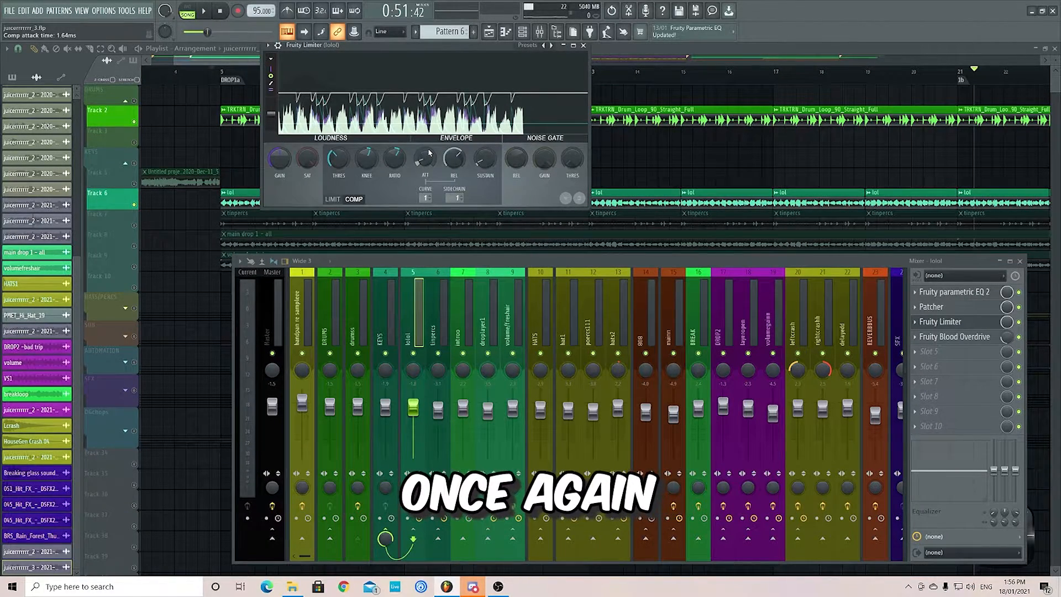
pyautogui.click(583, 45)
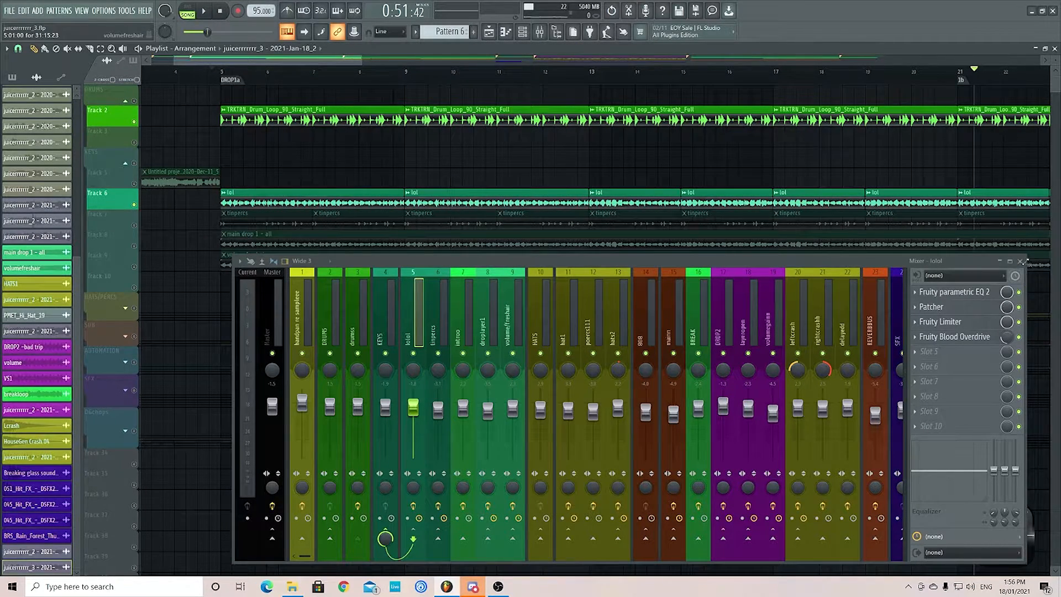
# - Close the mixer, enable Track 7, and preview its first tinpercs clip on its own
pyautogui.click(1021, 261)
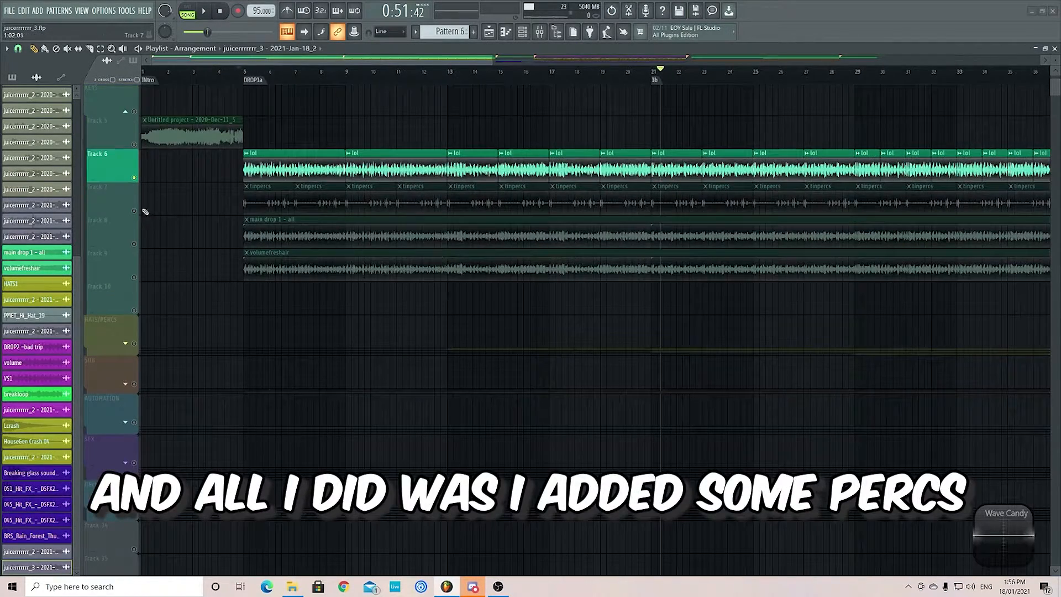
pyautogui.click(134, 211)
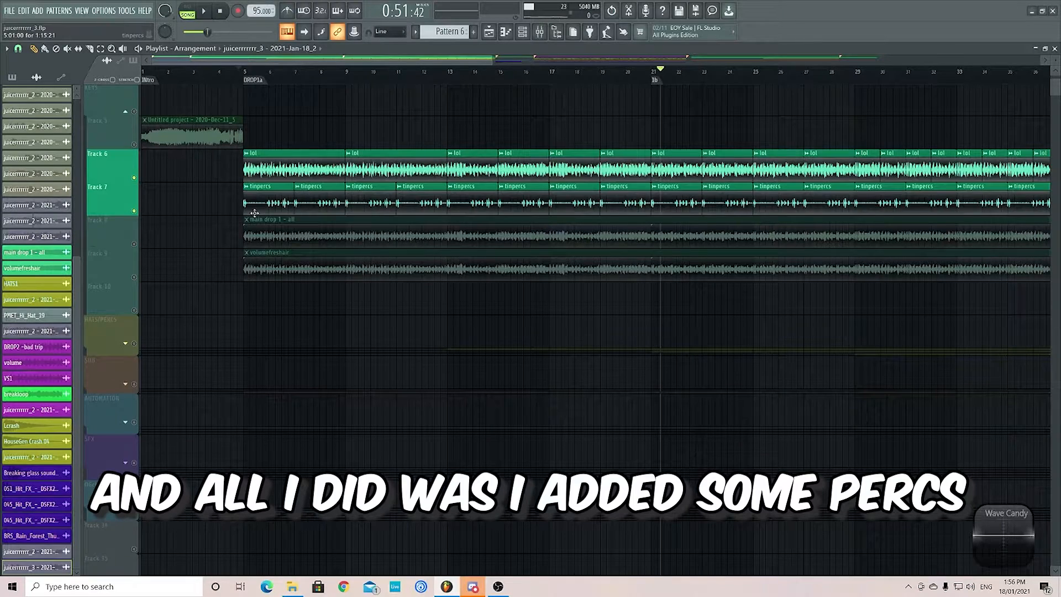
pyautogui.keyDown('alt'); pyautogui.rightClick(247, 203); pyautogui.keyUp('alt')
pyautogui.keyDown('alt'); pyautogui.rightClick(269, 203); pyautogui.keyUp('alt')
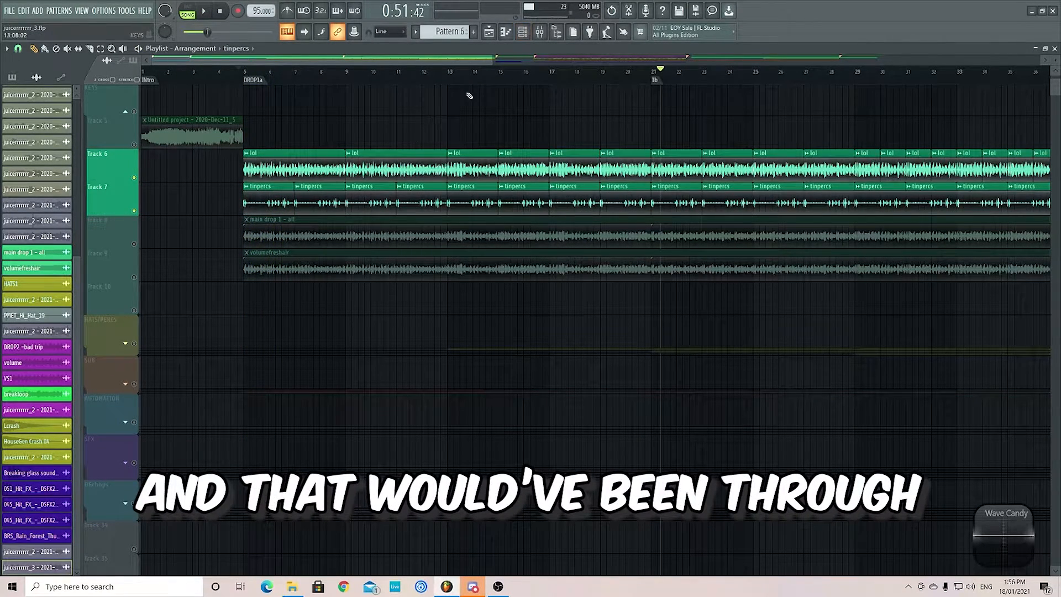
pyautogui.keyDown('alt'); pyautogui.rightClick(248, 203); pyautogui.keyUp('alt')
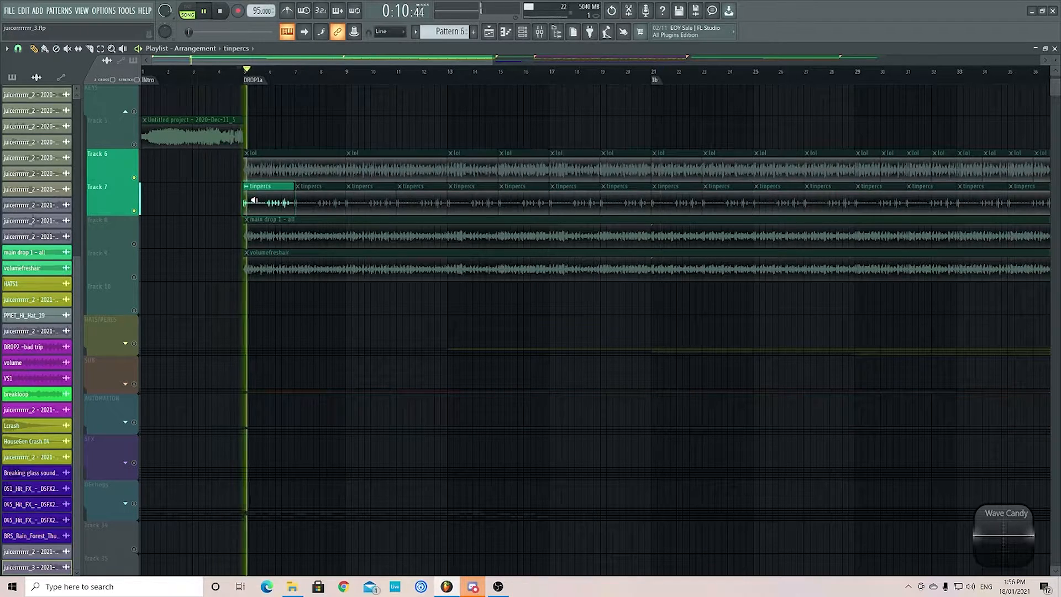
pyautogui.scroll(-2, 267, 165)
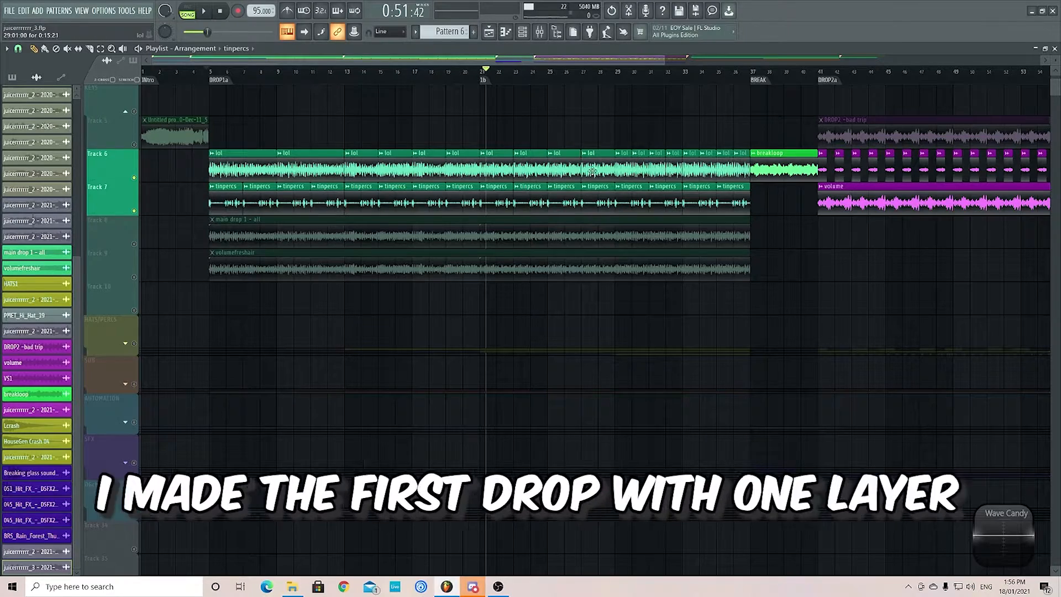
# - Audition the lol and tinpercs layers together from just before DROP1a and stop playback
pyautogui.click(200, 72)
pyautogui.press('space')
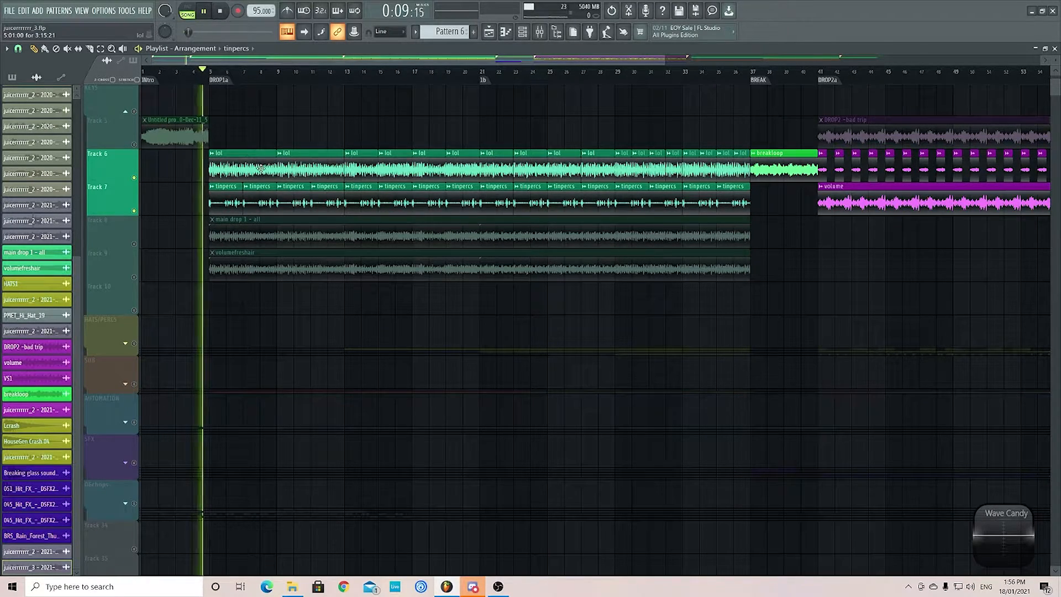
pyautogui.scroll(2, 253, 167)
pyautogui.scroll(-1, 252, 172)
pyautogui.scroll(-1, 251, 173)
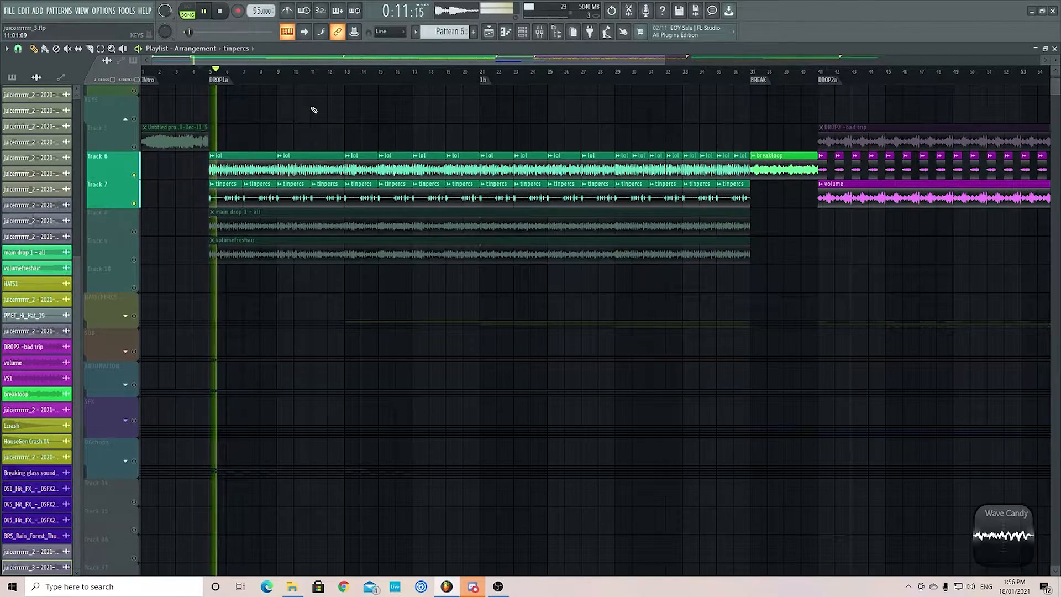
pyautogui.press('space')
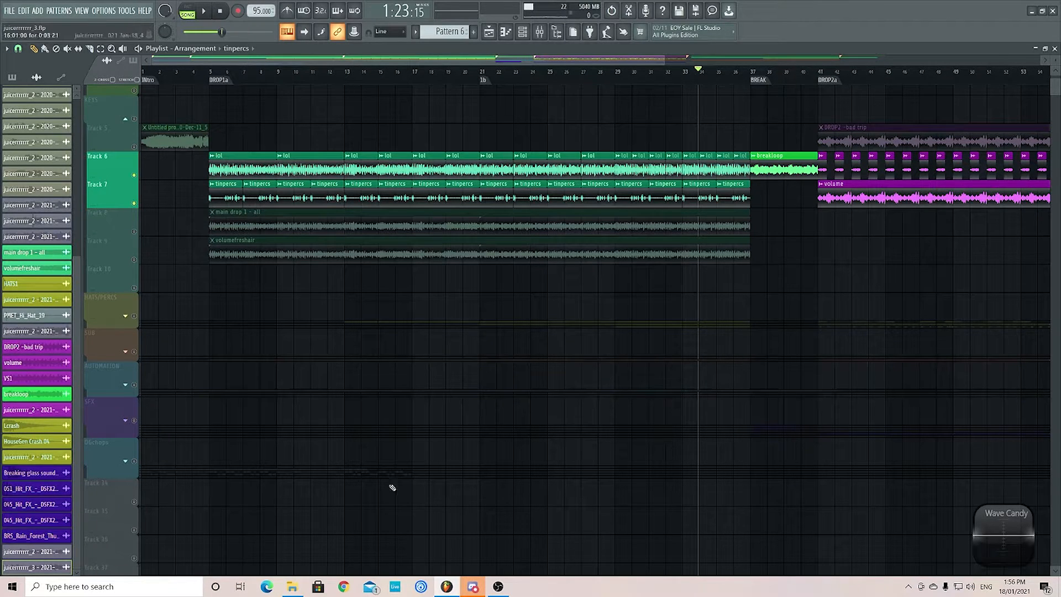
# - Drop the main drop 1 - all file from File Explorer onto an empty playlist track, dismiss the clip choice, and delete the added clip
pyautogui.click(296, 584)
pyautogui.moveTo(336, 188); pyautogui.dragTo(207, 536)
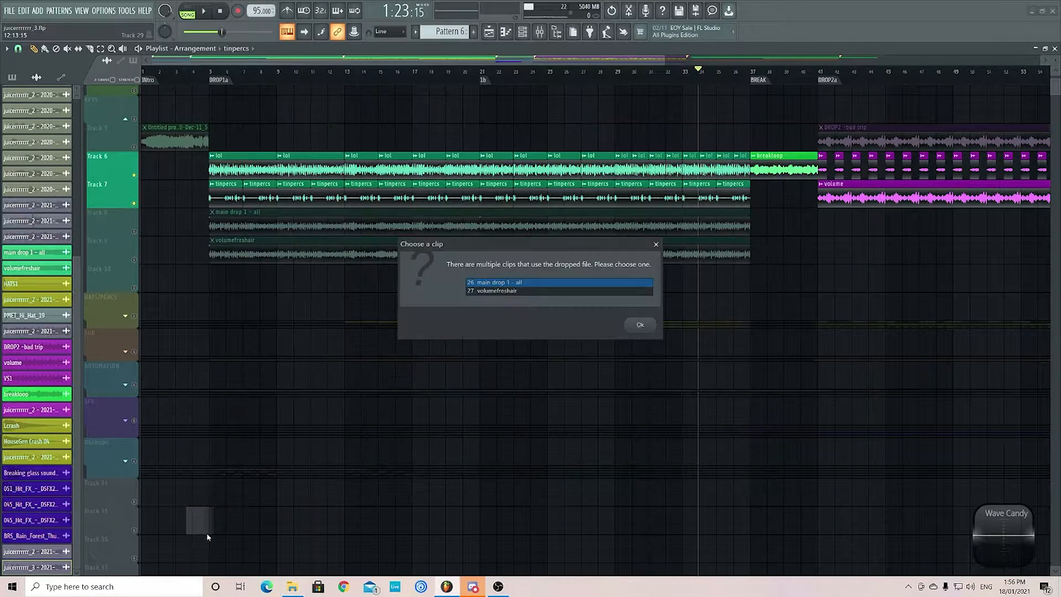
pyautogui.click(656, 244)
pyautogui.rightClick(255, 518)
# - Enable Track 8 with the main drop 1 - all clip and play the layers from just before DROP1a
pyautogui.click(134, 232)
pyautogui.scroll(3, 206, 83)
pyautogui.click(192, 72)
pyautogui.press('space')
pyautogui.scroll(-2, 218, 93)
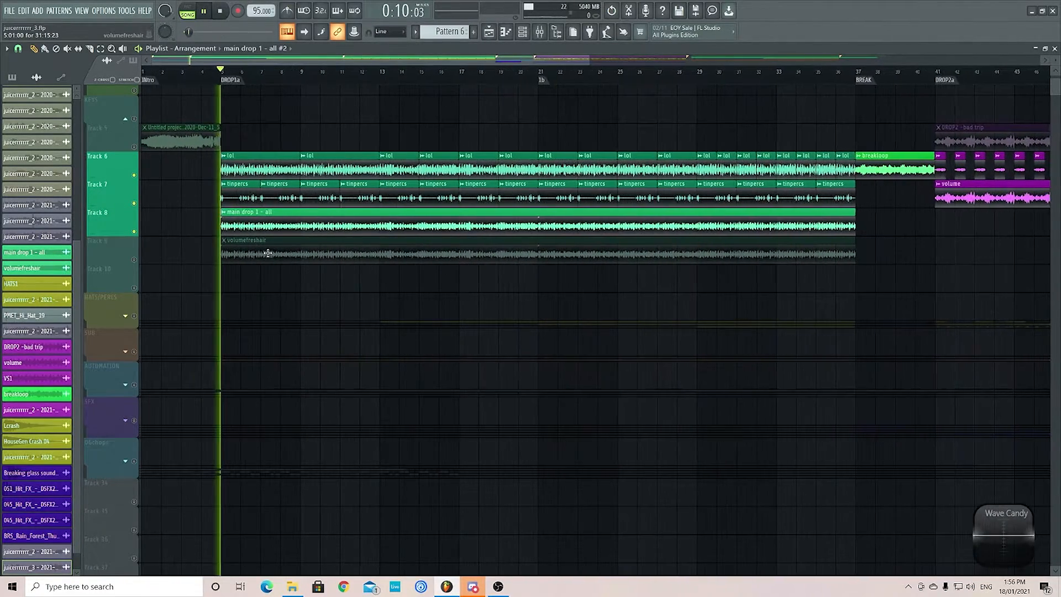
# - Reopen the mixer, show the sample settings of the main drop 1 - all clip, and close them
pyautogui.press('F9')
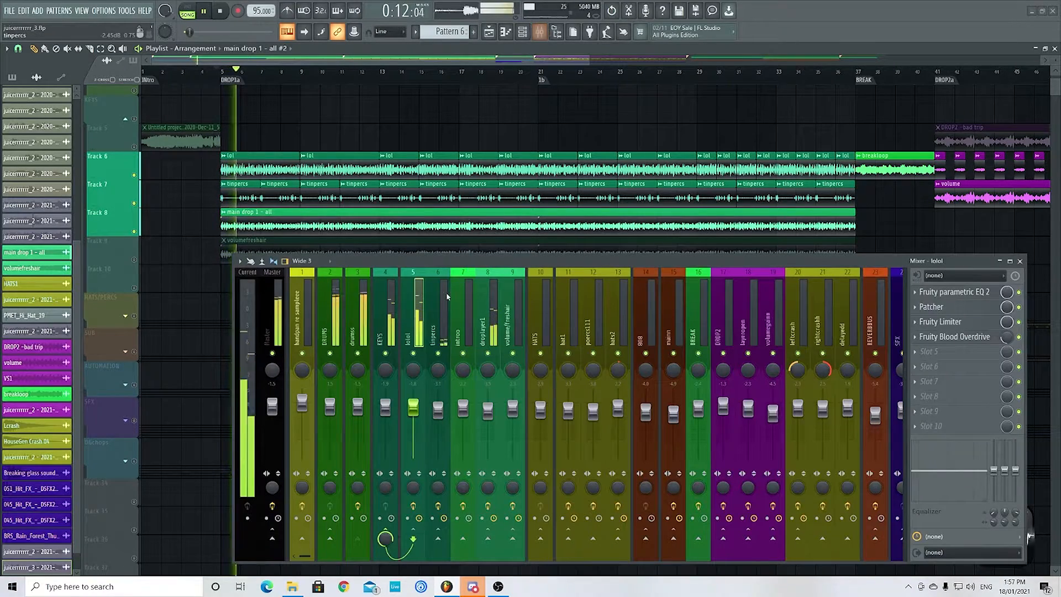
pyautogui.doubleClick(413, 228)
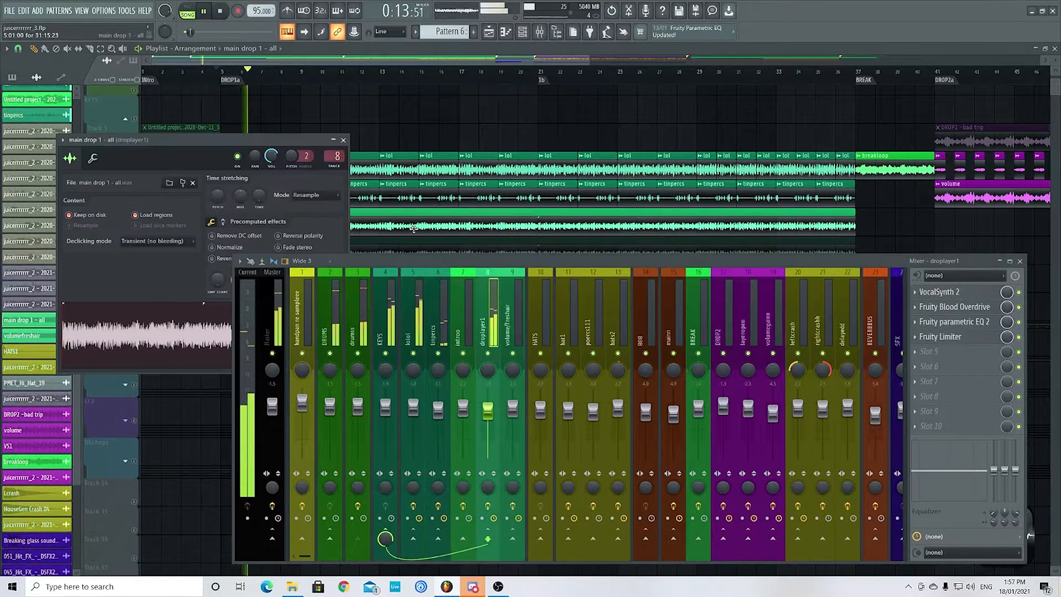
pyautogui.click(344, 141)
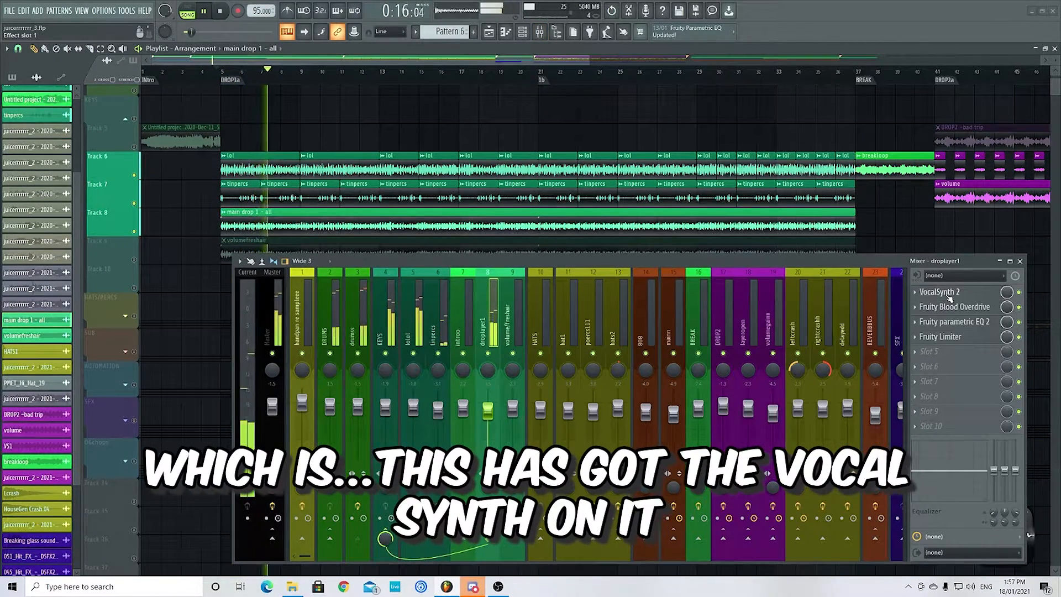
# - Solo Track 8 and show VocalSynth 2, Fruity Blood Overdrive and Fruity parametric EQ 2 on its droplayer1 mixer track
pyautogui.keyDown('ctrl'); pyautogui.click(135, 232); pyautogui.keyUp('ctrl')
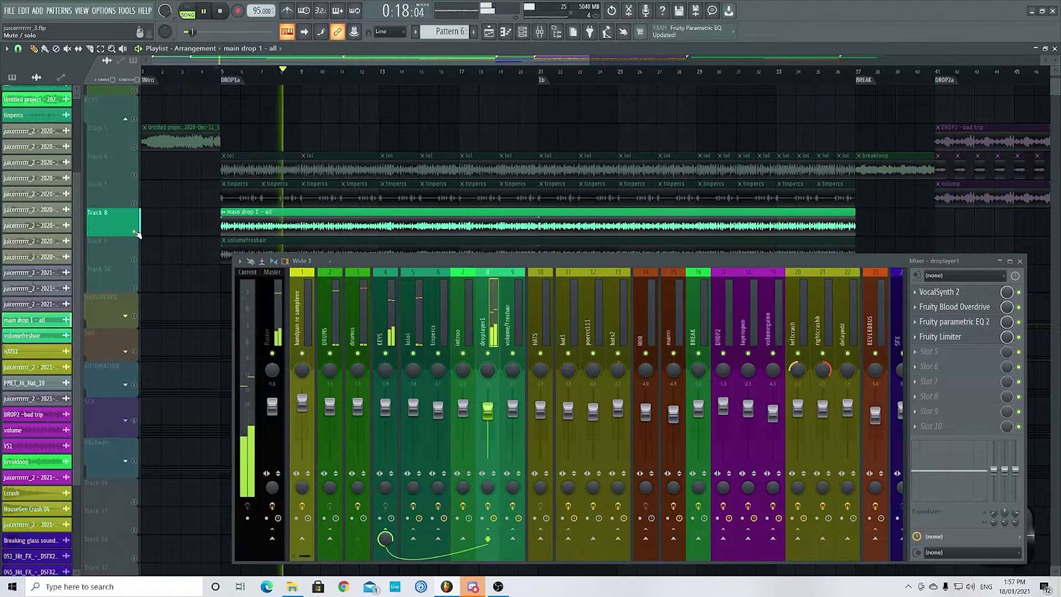
pyautogui.click(956, 292)
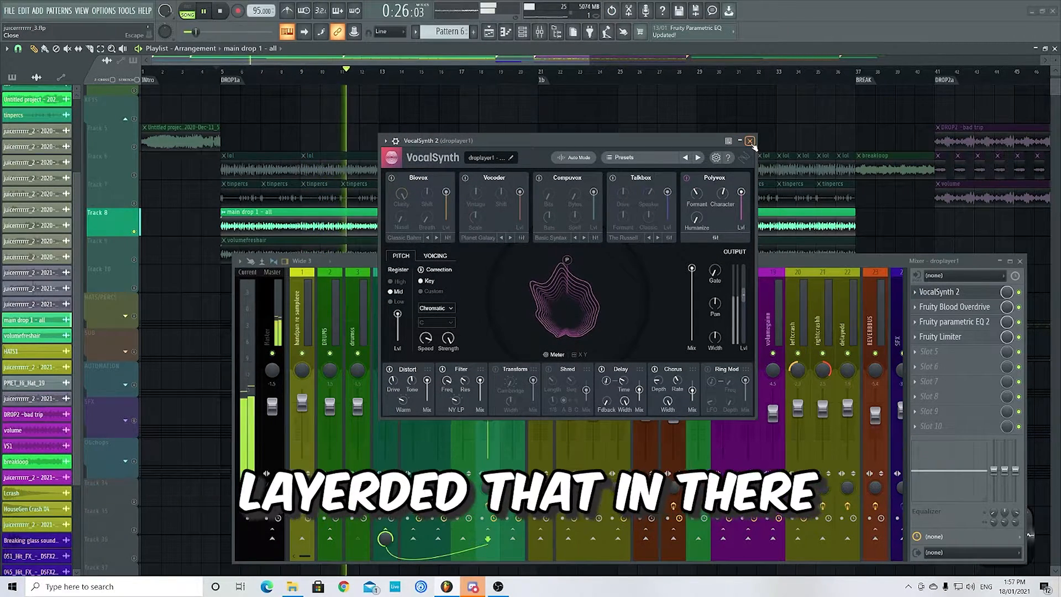
pyautogui.click(977, 308)
pyautogui.moveTo(219, 206); pyautogui.dragTo(304, 89)
pyautogui.click(954, 322)
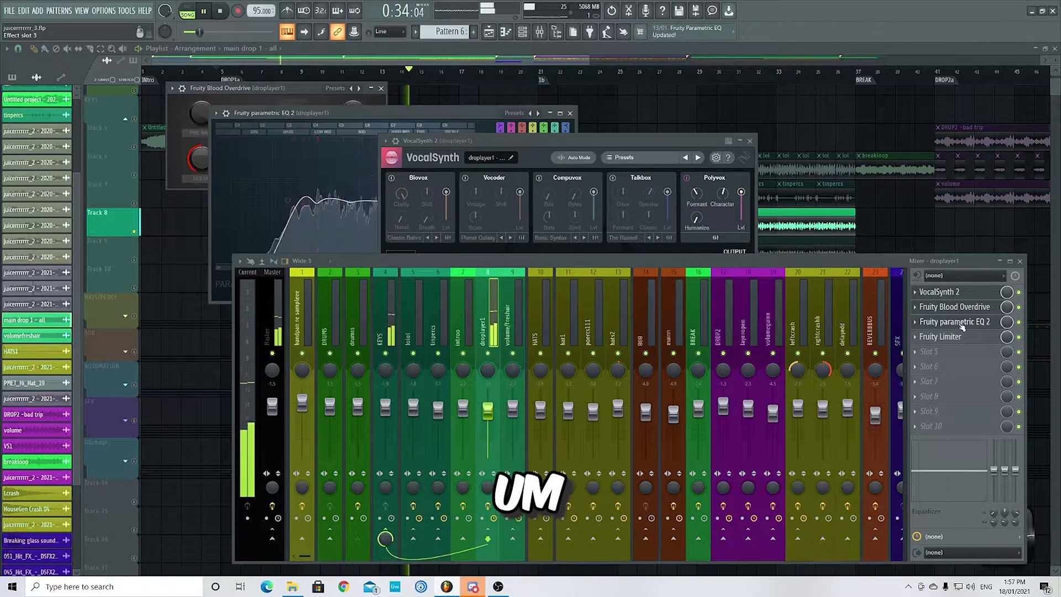
# - Close the VocalSynth 2, Fruity parametric EQ 2 and Fruity Blood Overdrive windows
pyautogui.click(750, 141)
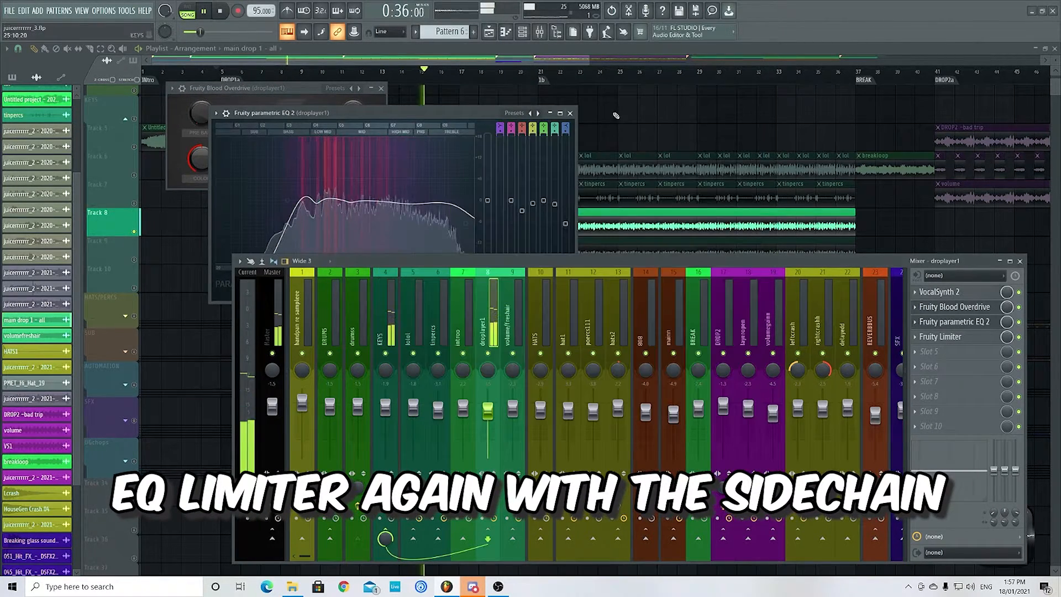
pyautogui.click(571, 113)
pyautogui.click(382, 89)
pyautogui.click(490, 64)
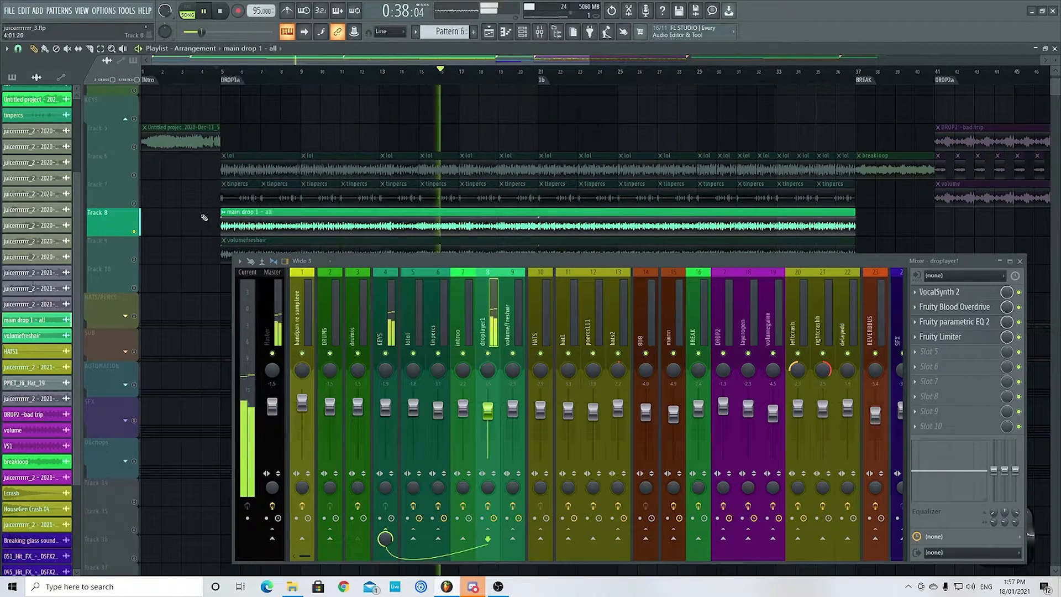
# - Re-enable Tracks 6 and 7 and the drum loop on Track 2 alongside Track 8 during playback
pyautogui.click(135, 176)
pyautogui.click(134, 203)
pyautogui.scroll(3, 149, 166)
pyautogui.click(135, 139)
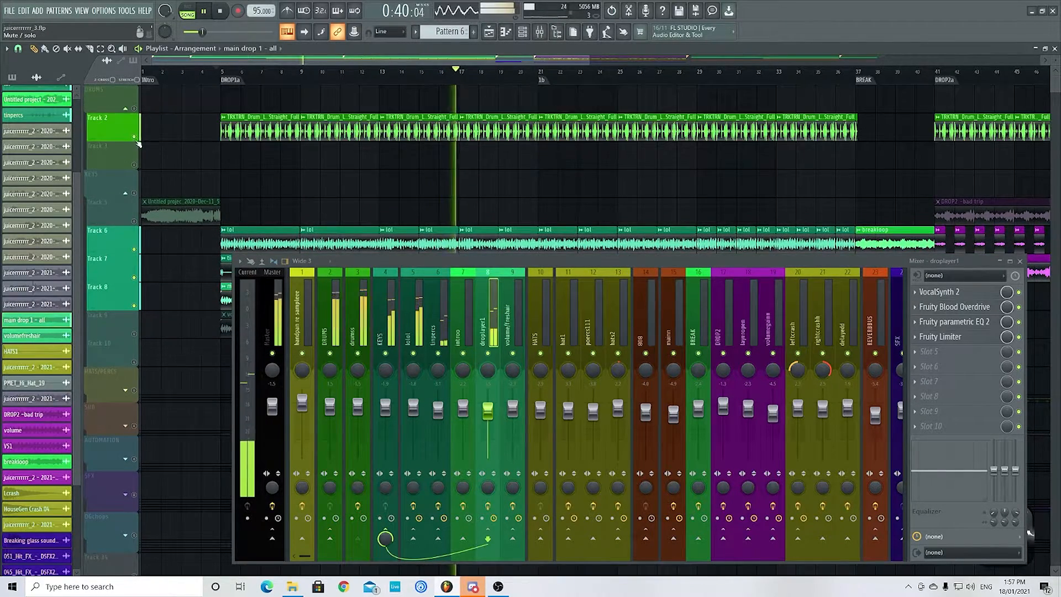
# - Enable Track 9 with the volumefreshair clip and show that clip's sample settings
pyautogui.scroll(-5, 165, 166)
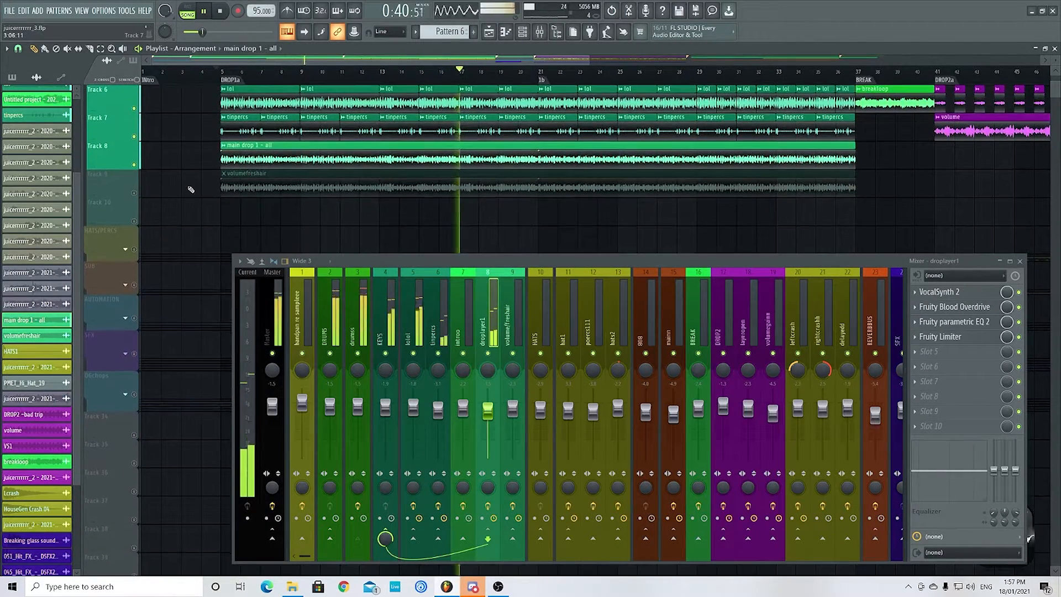
pyautogui.click(135, 192)
pyautogui.scroll(-4, 190, 187)
pyautogui.doubleClick(307, 187)
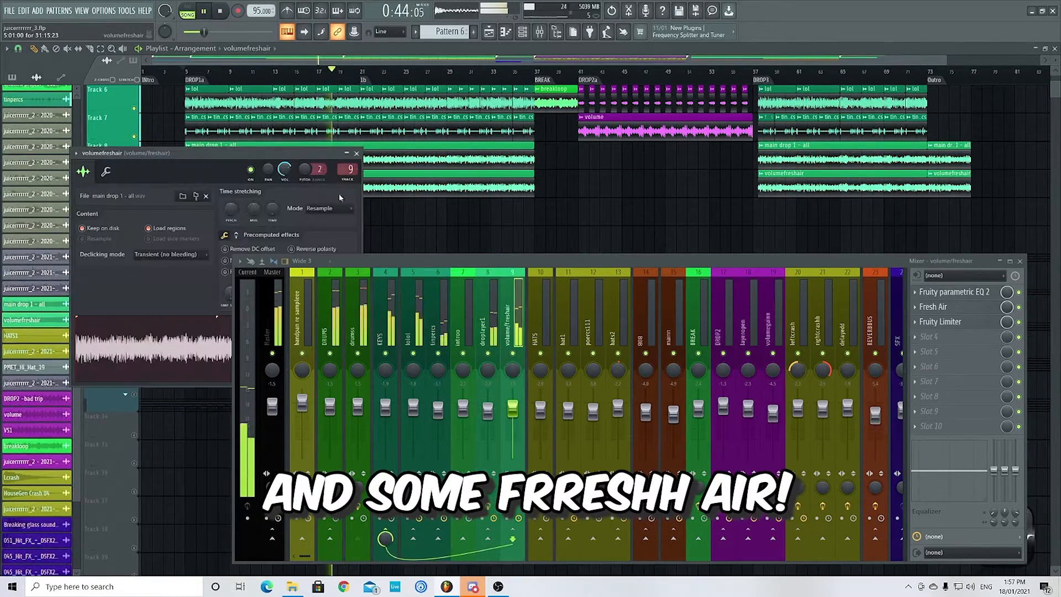
# - Show the Fresh Air plugin on the volume/freshair mixer track and stop playback
pyautogui.click(955, 309)
pyautogui.press('space')
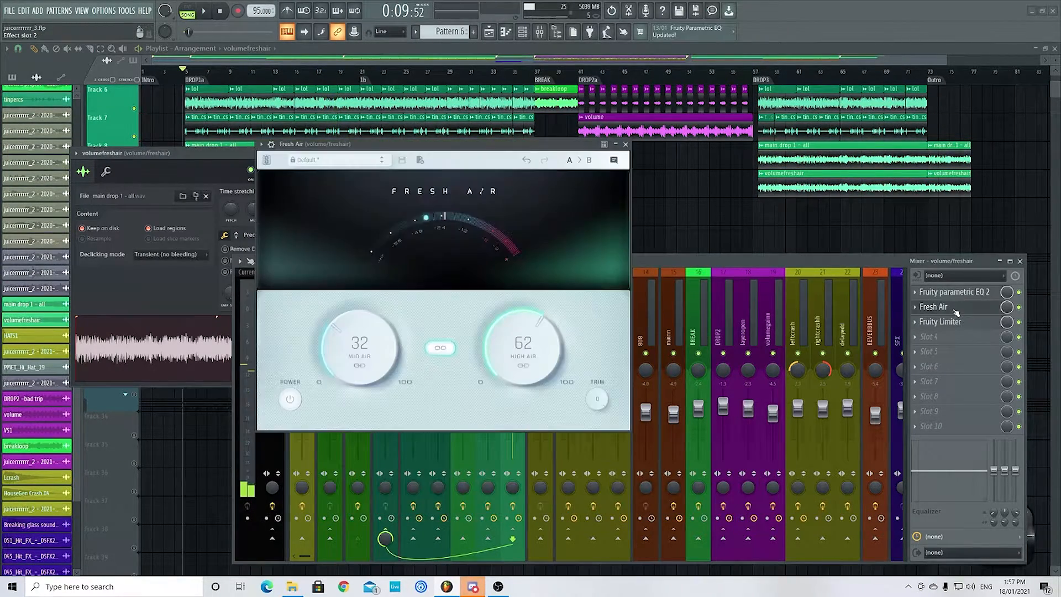
pyautogui.moveTo(437, 151); pyautogui.dragTo(545, 145)
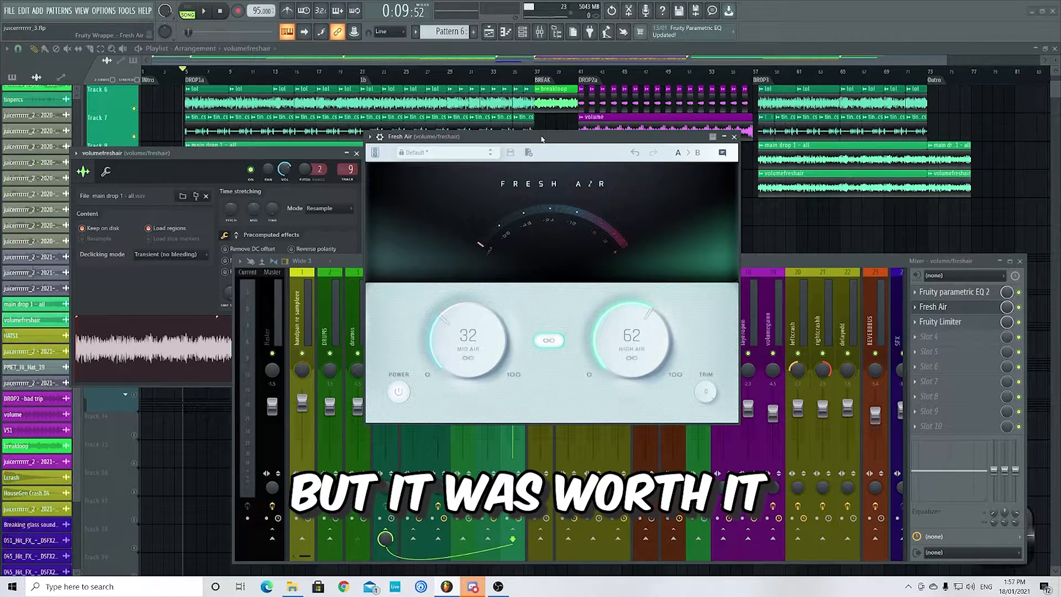
pyautogui.moveTo(542, 139); pyautogui.dragTo(577, 137)
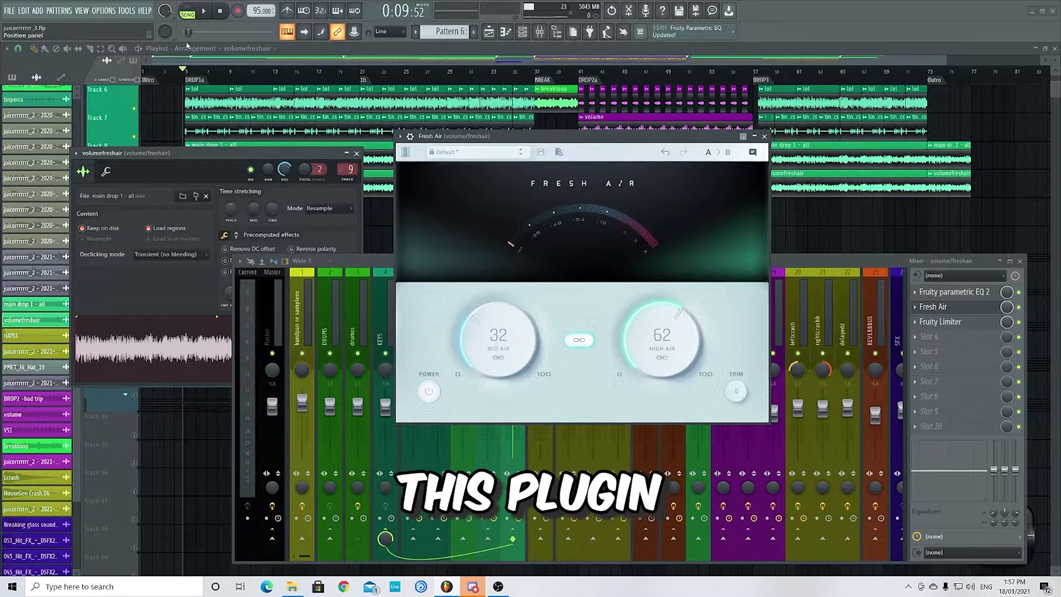
# - Solo Track 9 and play it to hear what the Fresh Air effect contributes, then stop playback
pyautogui.moveTo(200, 170); pyautogui.dragTo(191, 285)
pyautogui.rightClick(135, 194)
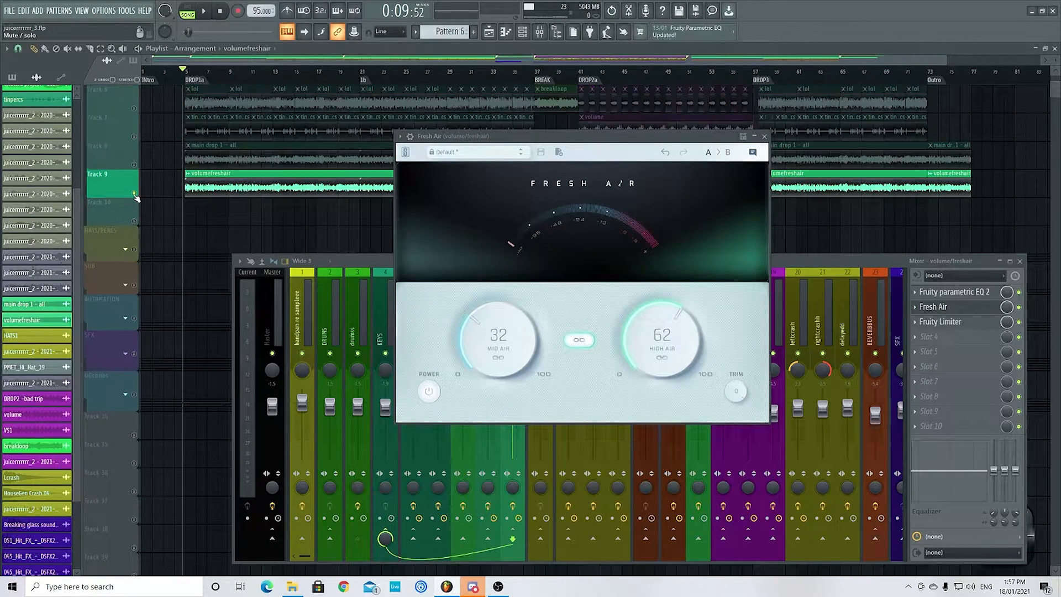
pyautogui.press('space')
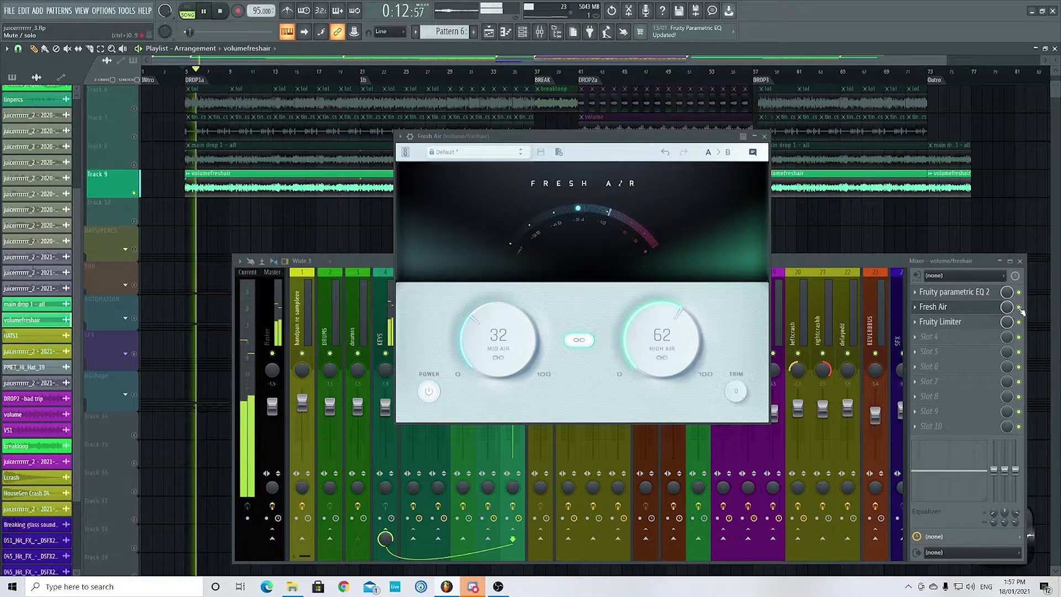
pyautogui.click(1022, 311)
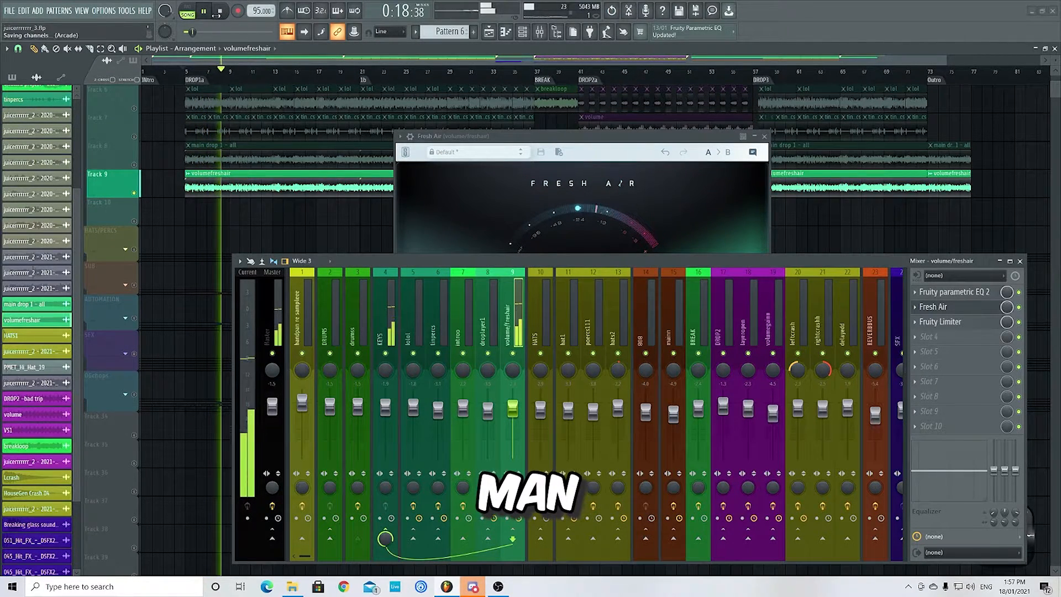
pyautogui.click(205, 11)
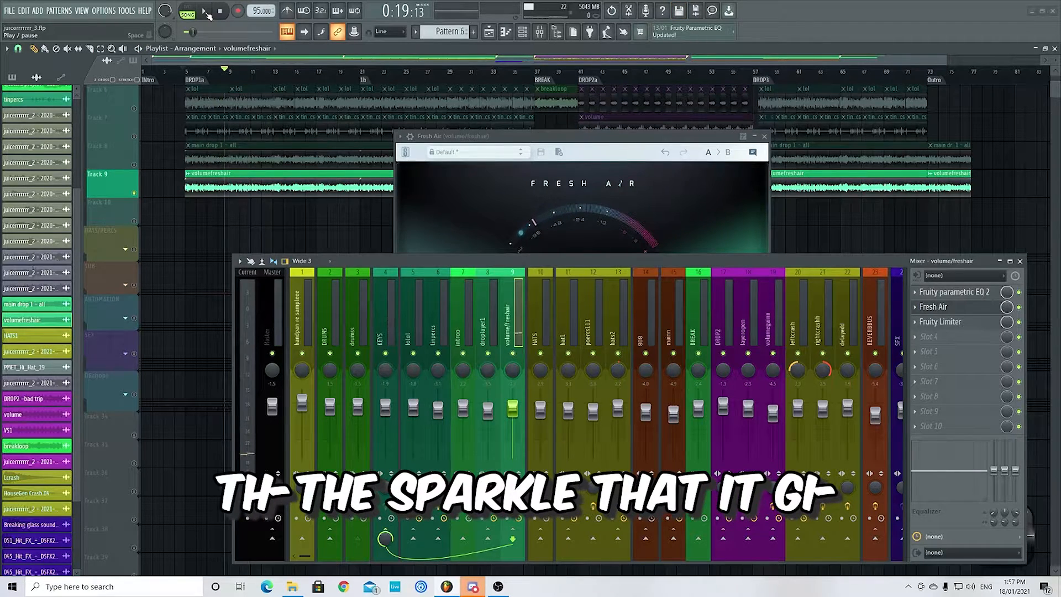
# - Raise the linked Fresh Air amounts to a High Air of 63%, resume playback and close the plugin
pyautogui.moveTo(573, 132); pyautogui.dragTo(542, 77)
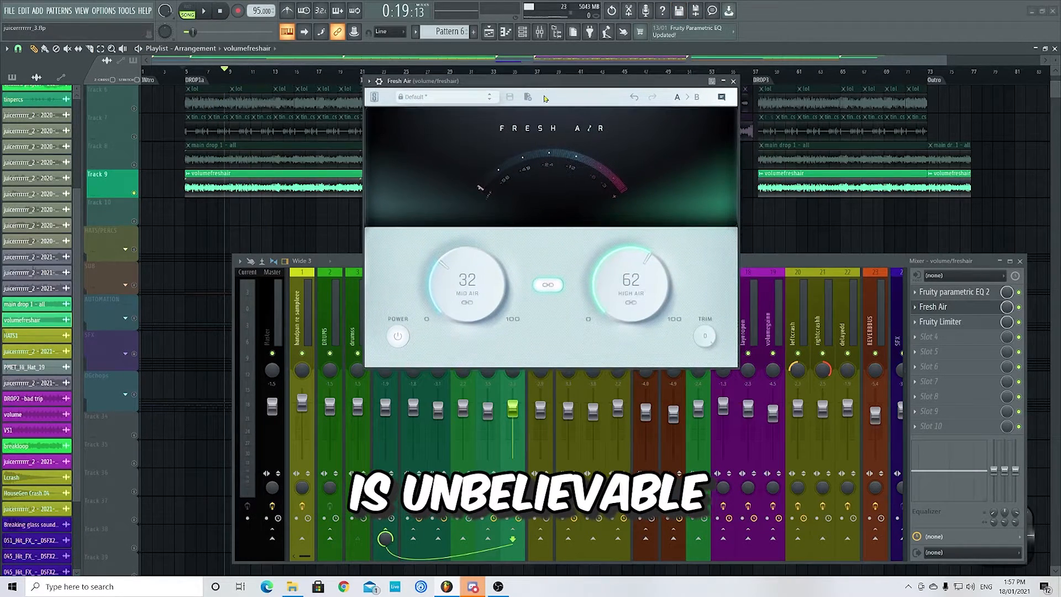
pyautogui.moveTo(687, 82); pyautogui.dragTo(721, 79)
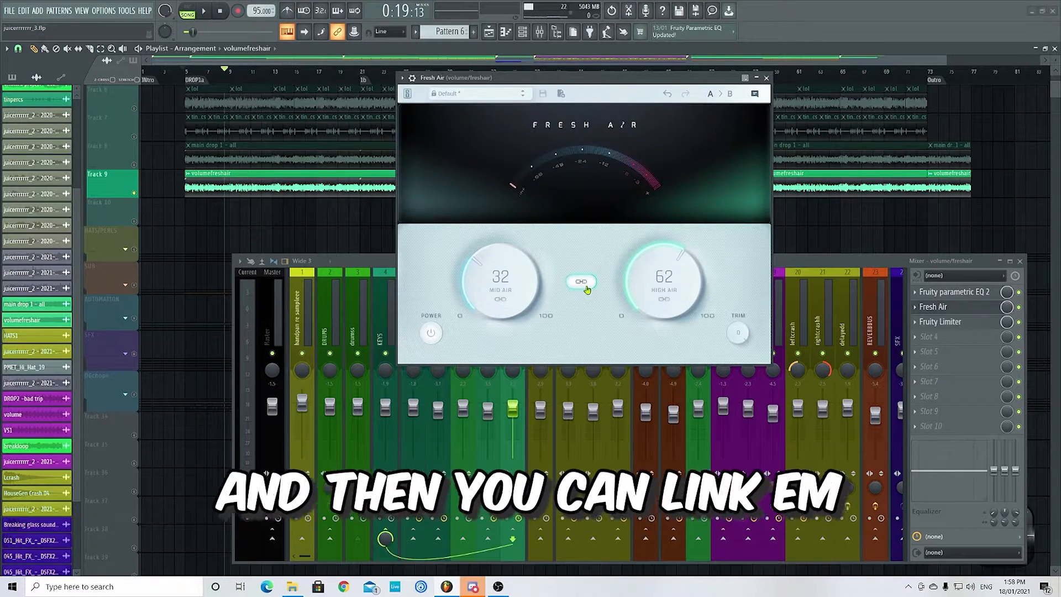
pyautogui.scroll(1, 647, 283)
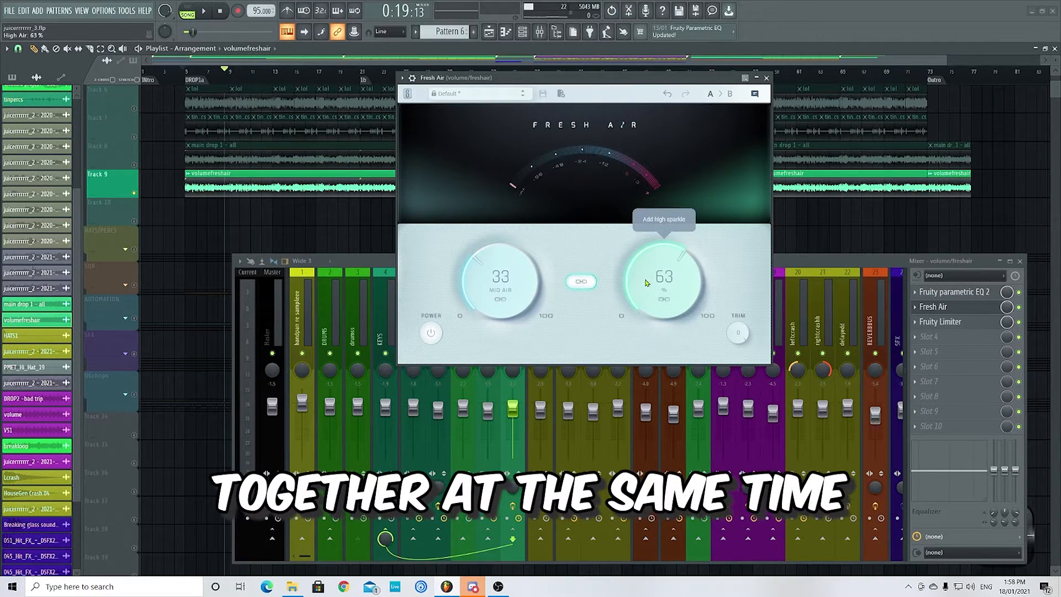
pyautogui.press('space')
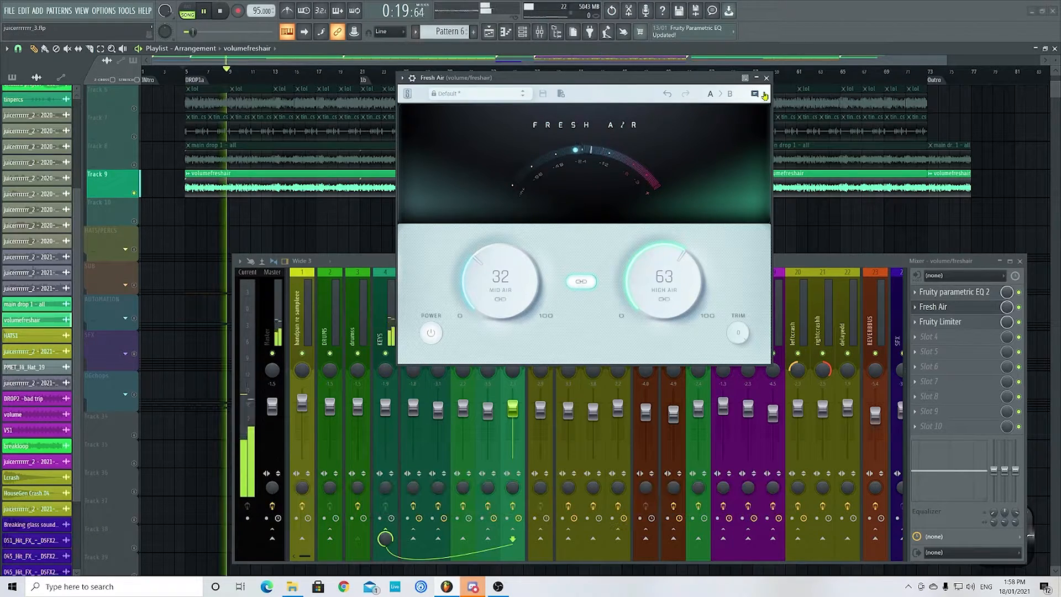
pyautogui.click(766, 78)
# - Re-enable KEYS Tracks 5 to 9 and the drum loop on Track 2 while playback continues
pyautogui.scroll(3, 141, 199)
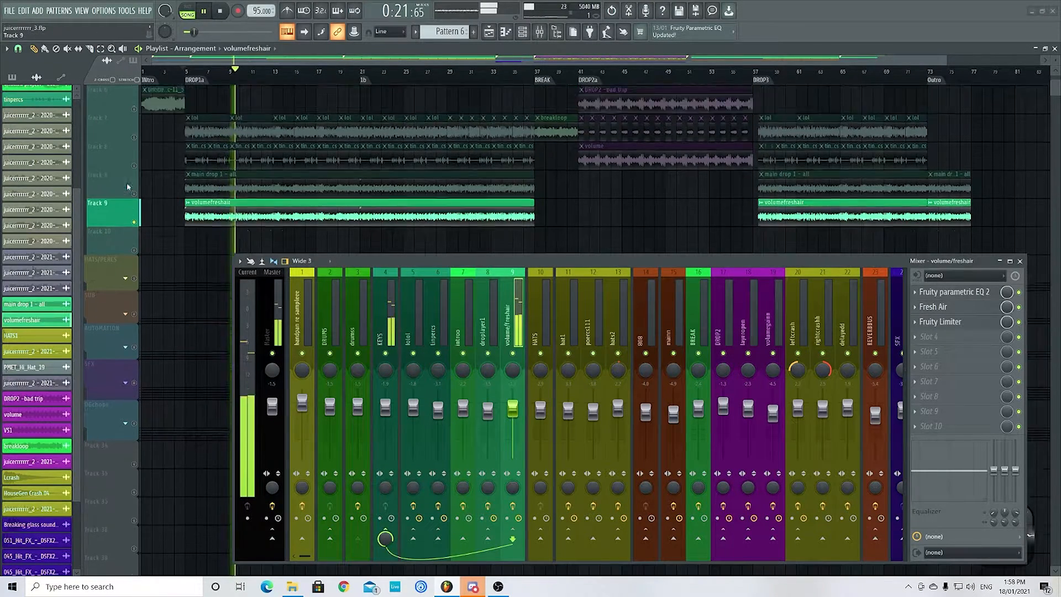
pyautogui.scroll(2, 138, 166)
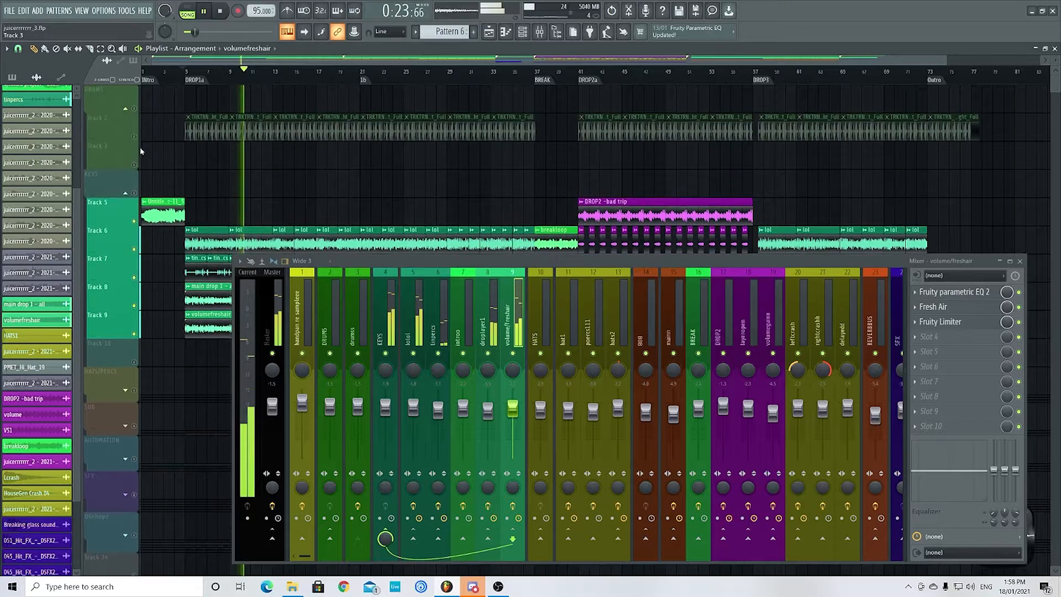
pyautogui.scroll(-7, 166, 182)
# - Expand the HATS/PERCS group and enable its Tracks 12, 13 and 14
pyautogui.scroll(-1, 160, 214)
pyautogui.click(126, 194)
pyautogui.scroll(-1, 183, 217)
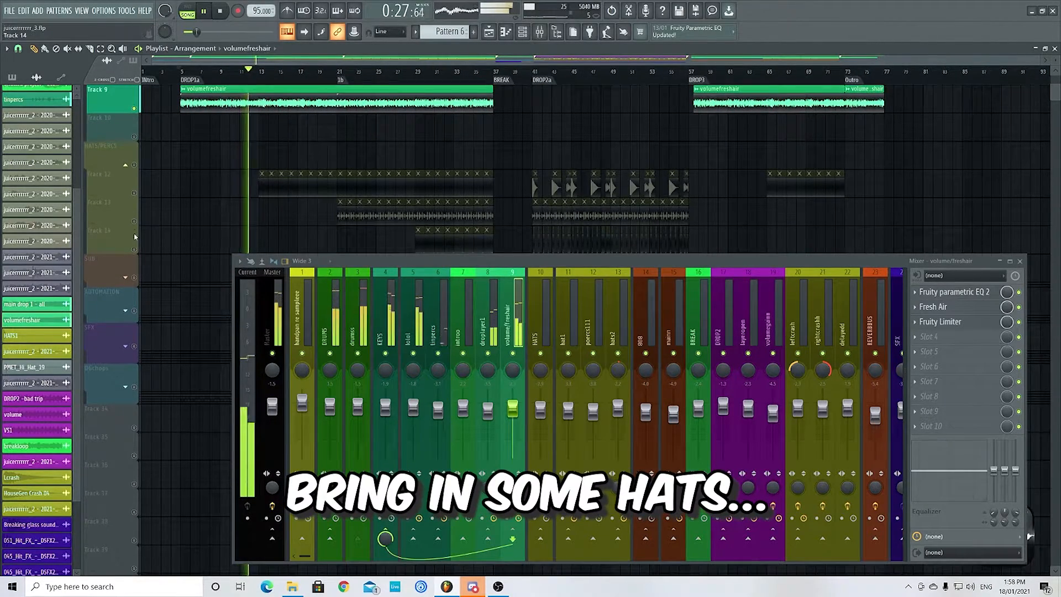
pyautogui.click(134, 221)
pyautogui.click(134, 193)
pyautogui.click(134, 165)
pyautogui.click(134, 249)
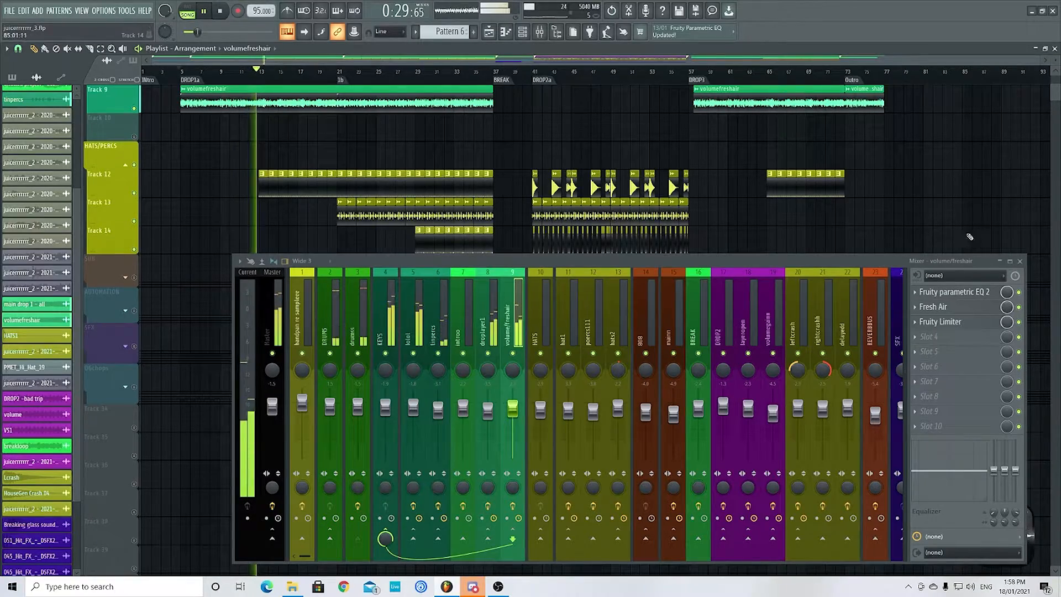
# - Close the mixer and examine how the hat and percussion clips build up through the first drop during playback
pyautogui.click(1020, 261)
pyautogui.scroll(-2, 269, 272)
pyautogui.scroll(2, 278, 273)
pyautogui.scroll(2, 274, 266)
pyautogui.scroll(3, 288, 307)
pyautogui.scroll(-3, 291, 316)
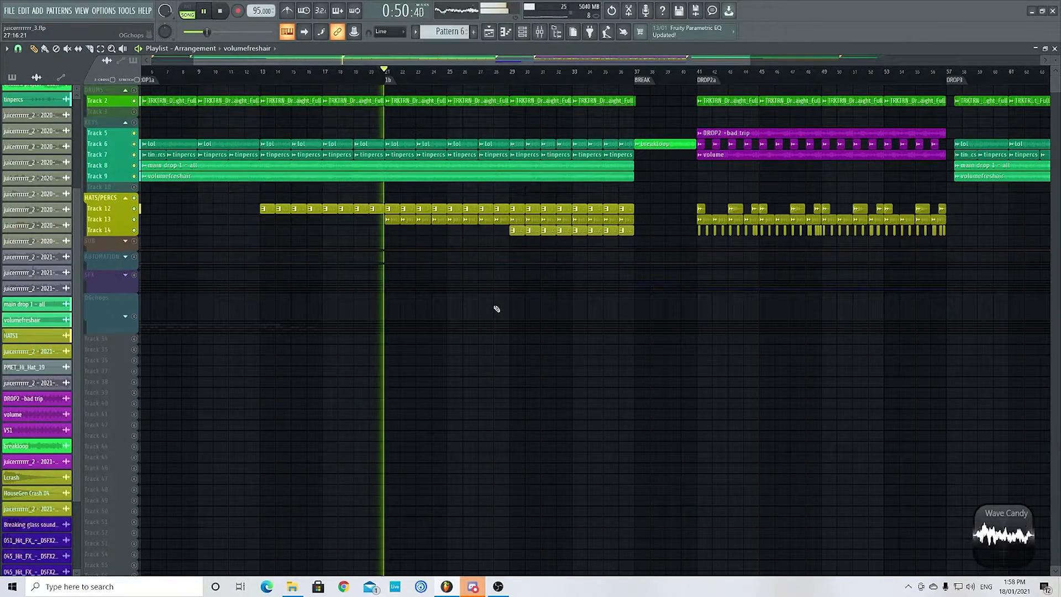
pyautogui.scroll(2, 481, 232)
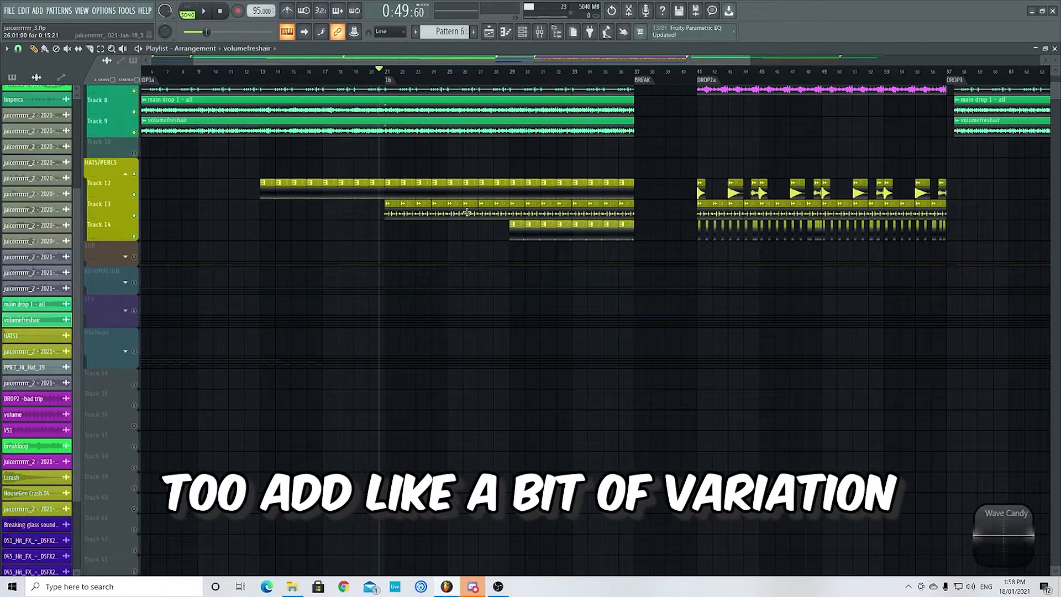
# - Expand and enable the SUB group, and open the SUBBASS pattern's notes and its 3x Osc instrument
pyautogui.click(126, 256)
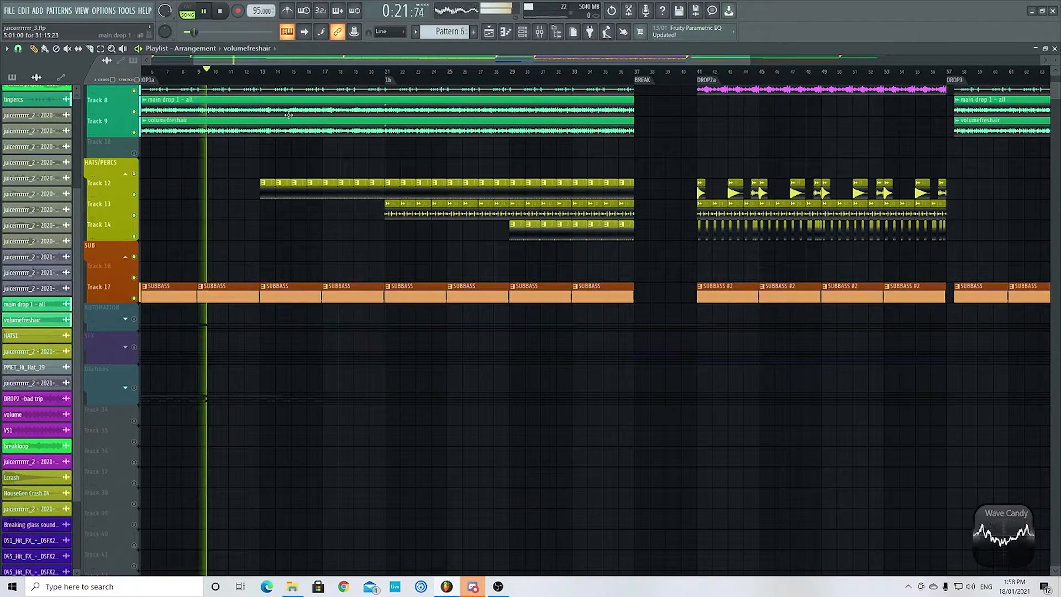
pyautogui.doubleClick(365, 287)
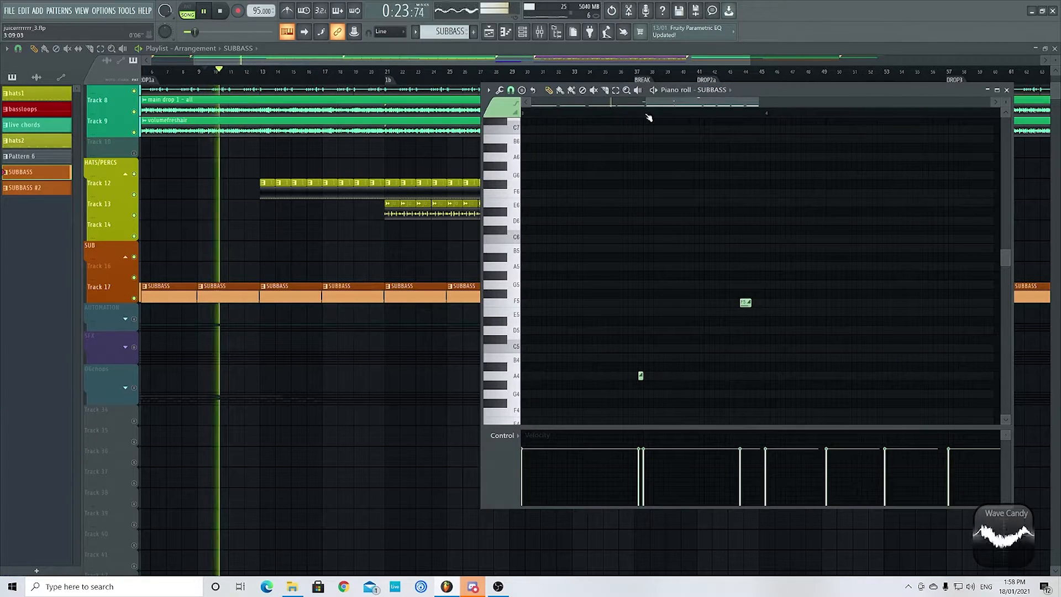
pyautogui.click(523, 31)
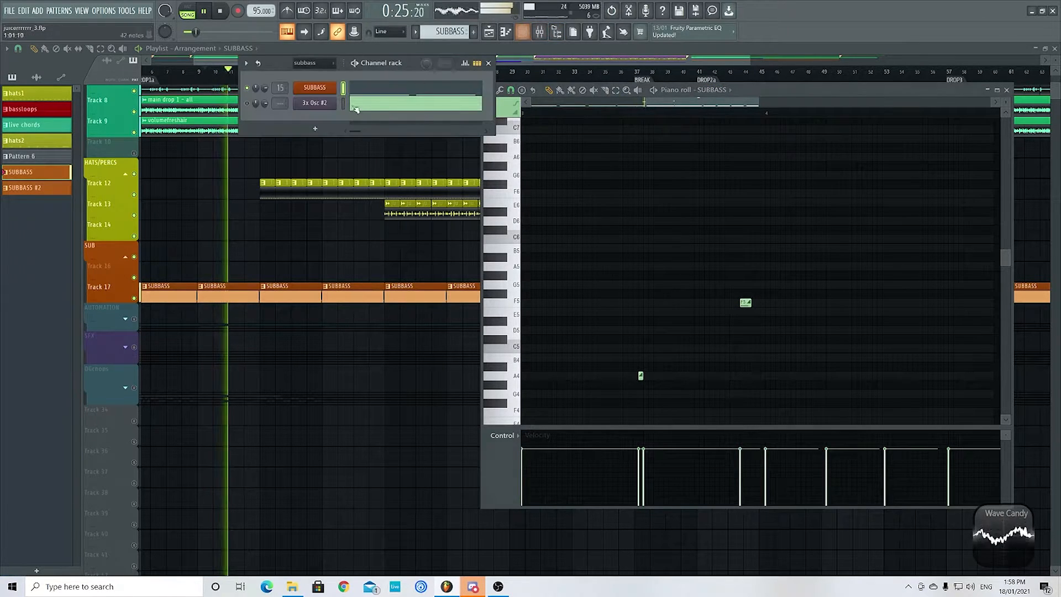
pyautogui.click(315, 88)
pyautogui.moveTo(214, 103); pyautogui.dragTo(328, 171)
# - Show iZotope Trash 2, Compressor and Fruity Limiter on the sub bass mixer track mainn
pyautogui.click(539, 31)
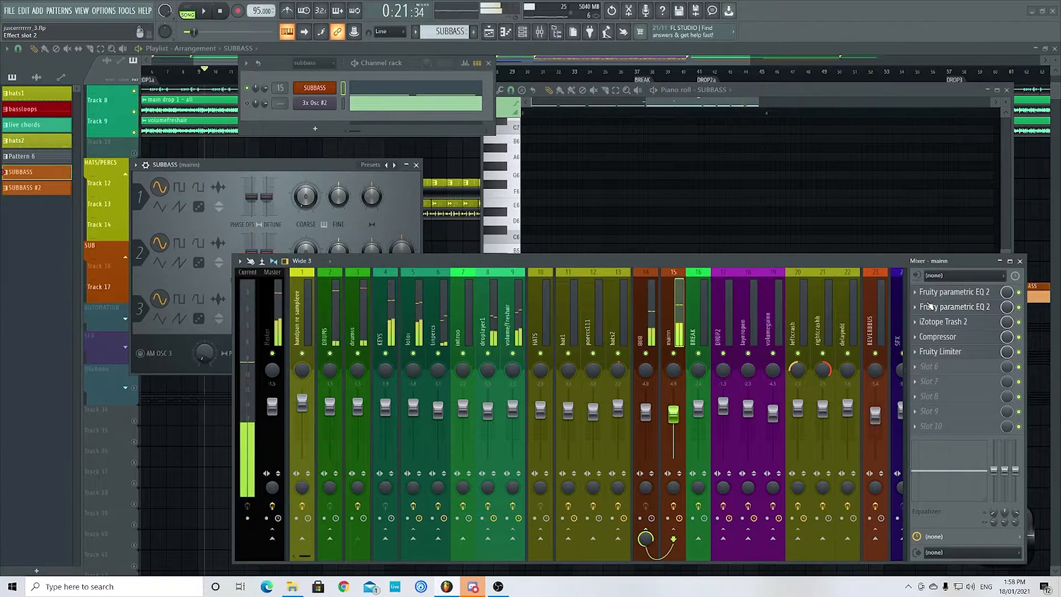
pyautogui.click(940, 322)
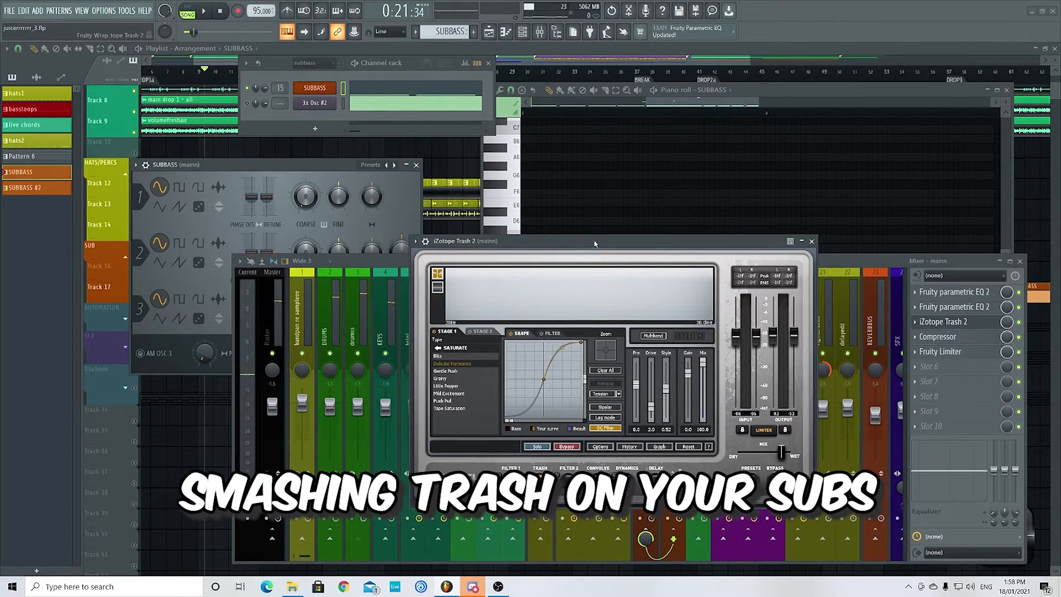
pyautogui.moveTo(595, 243); pyautogui.dragTo(574, 185)
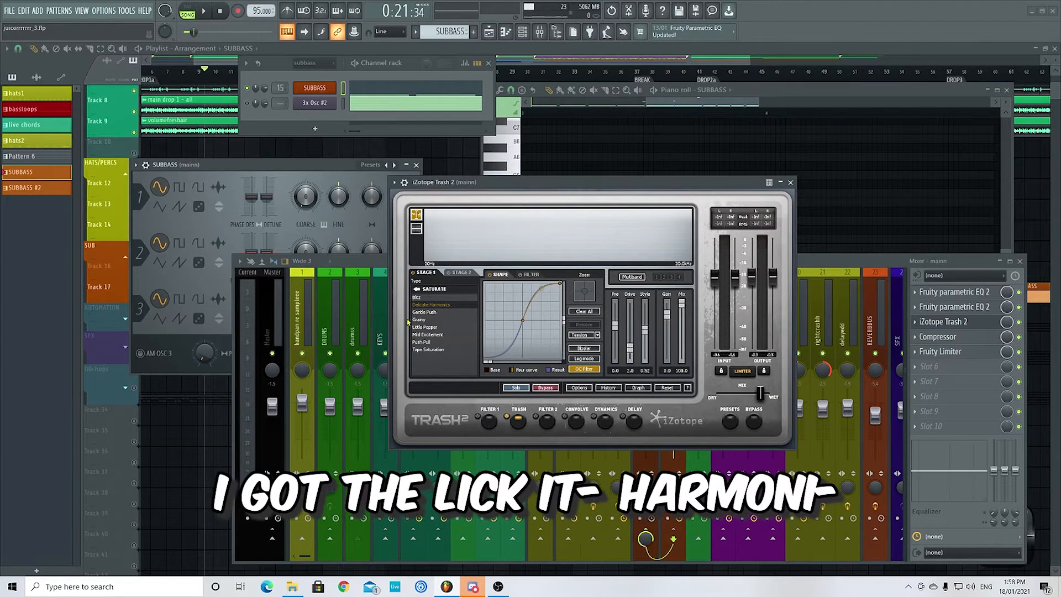
pyautogui.click(961, 337)
pyautogui.click(947, 353)
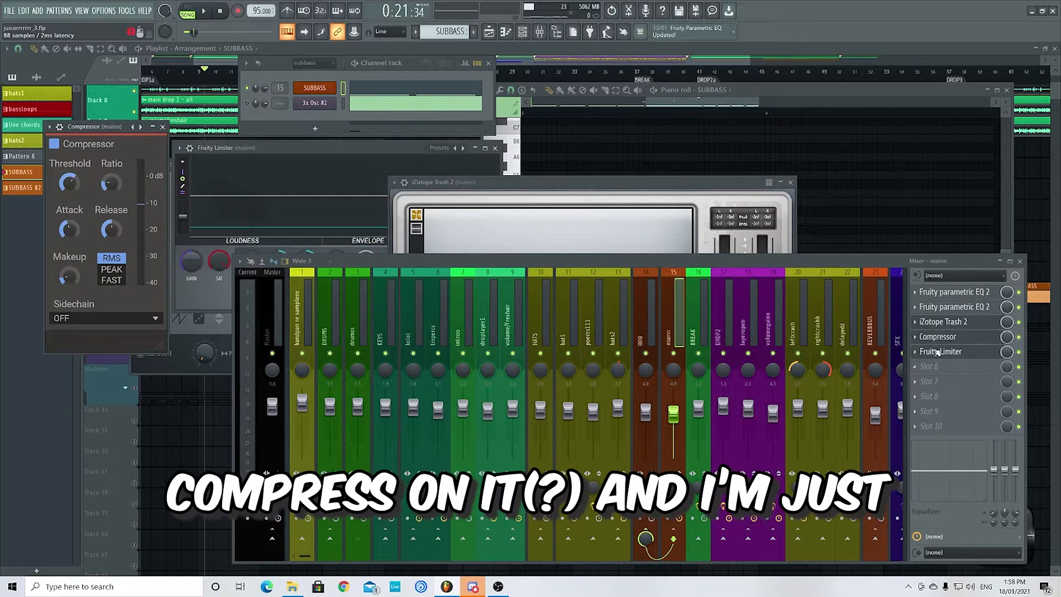
# - Close the effect windows, mixer, 3x Osc, channel rack and piano roll, and resume playback
pyautogui.click(162, 127)
pyautogui.click(496, 147)
pyautogui.click(791, 182)
pyautogui.click(1020, 261)
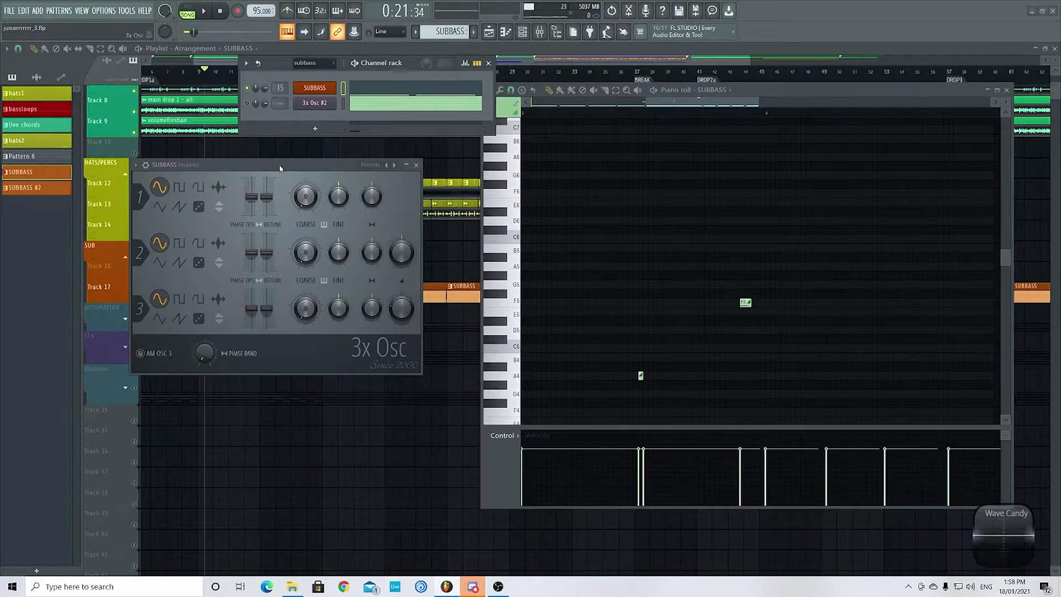
pyautogui.click(416, 165)
pyautogui.click(488, 64)
pyautogui.press('space')
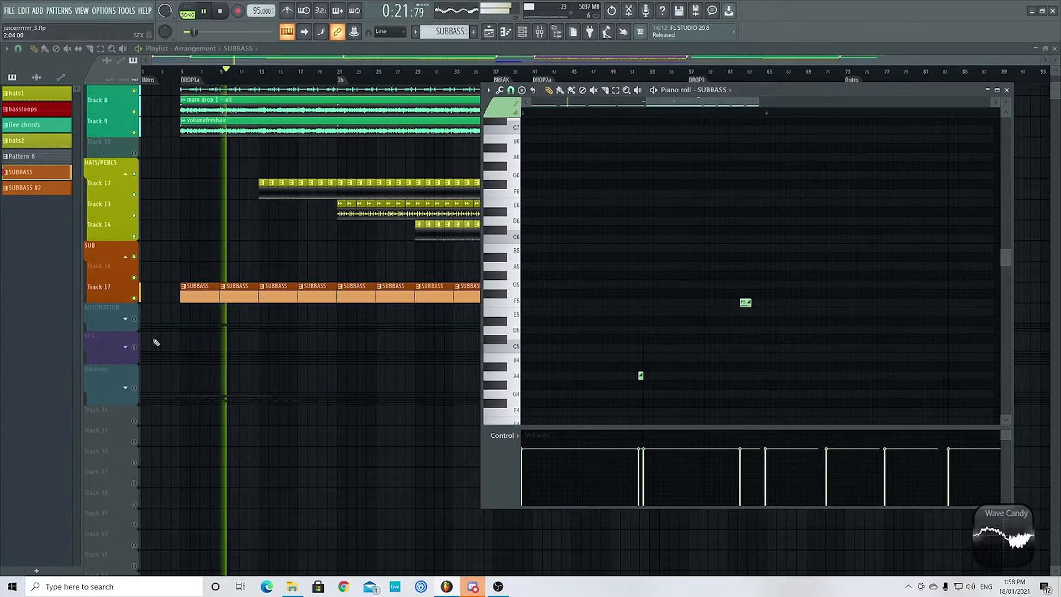
pyautogui.click(1007, 90)
# - Stop playback, view the whole arrangement and place the song position around the BREAK marker
pyautogui.scroll(-4, 763, 175)
pyautogui.press('space')
pyautogui.scroll(4, 509, 166)
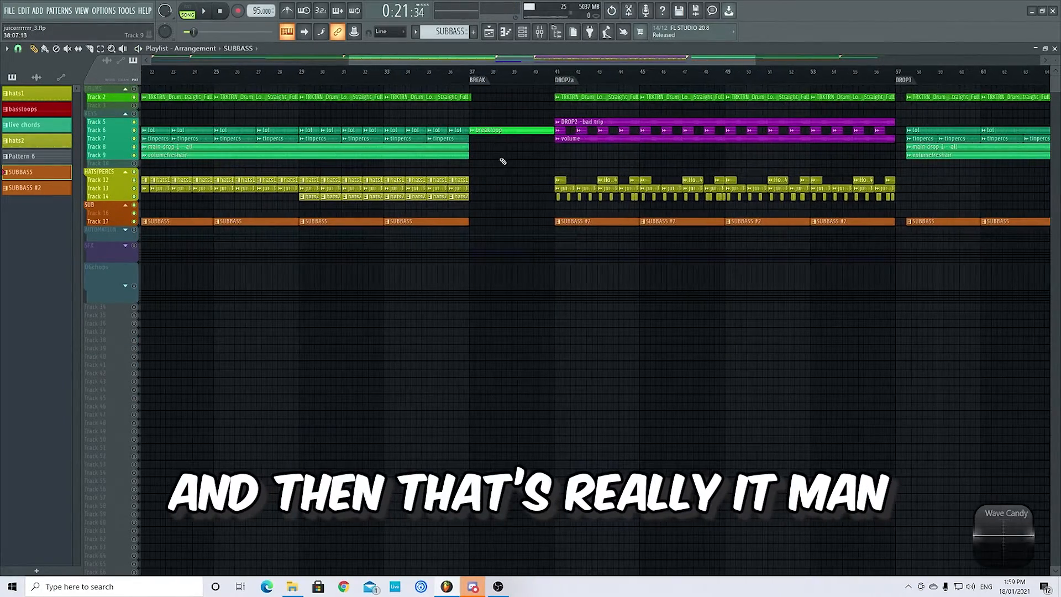
pyautogui.click(454, 75)
pyautogui.scroll(-3, 497, 83)
pyautogui.scroll(3, 591, 90)
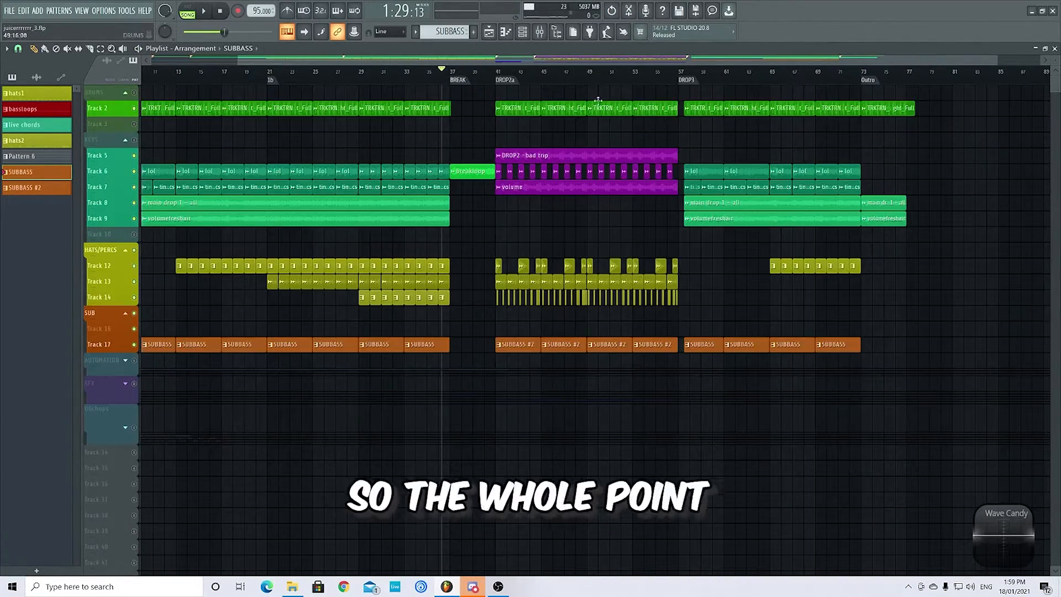
pyautogui.click(447, 71)
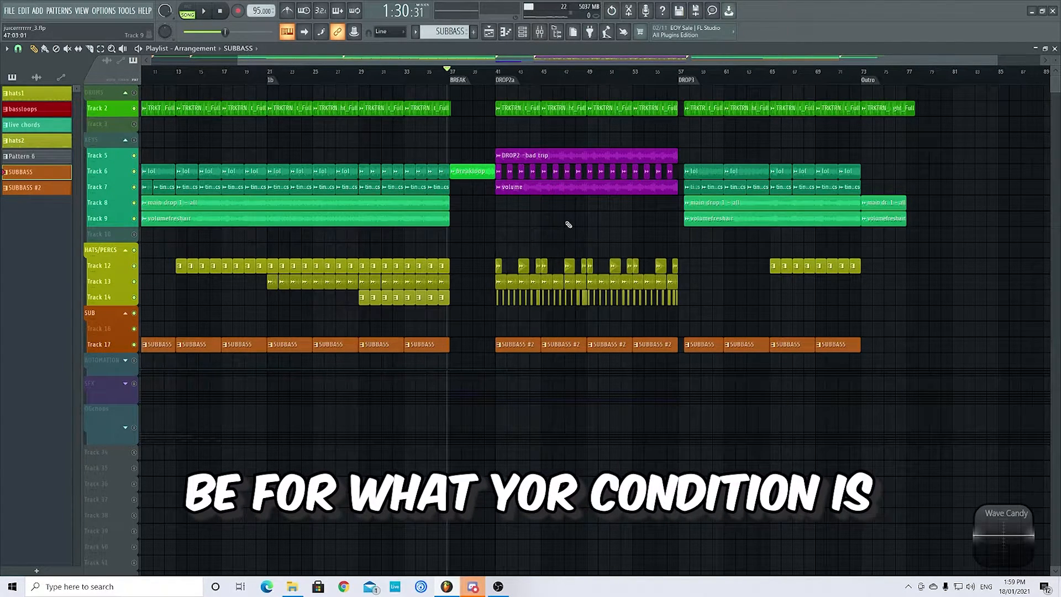
pyautogui.click(470, 80)
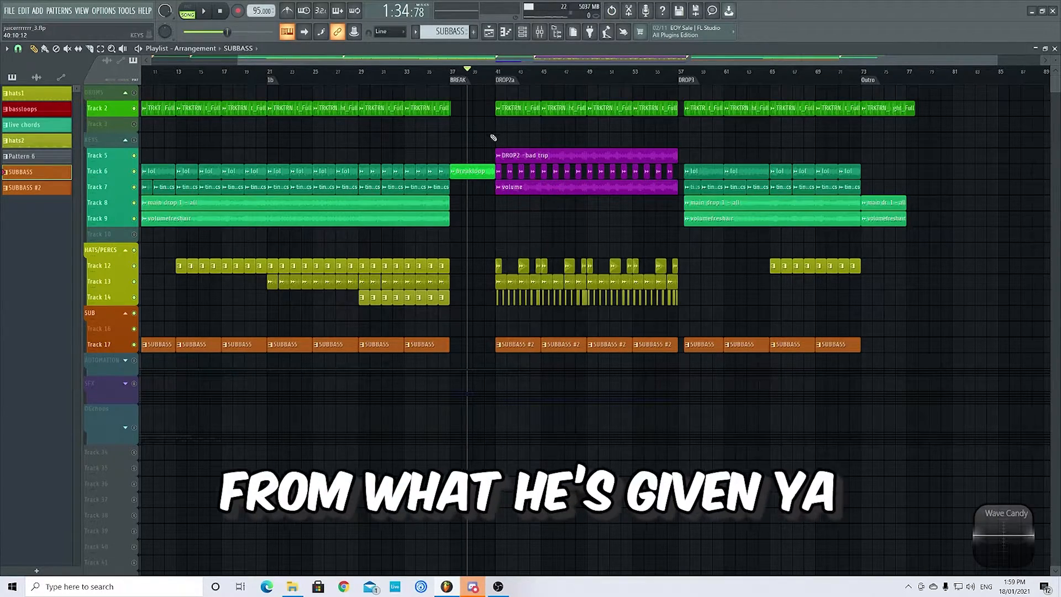
# - Play the transition from the end of the first drop into the breakloop clip before DROP2a
pyautogui.scroll(4, 459, 221)
pyautogui.click(383, 82)
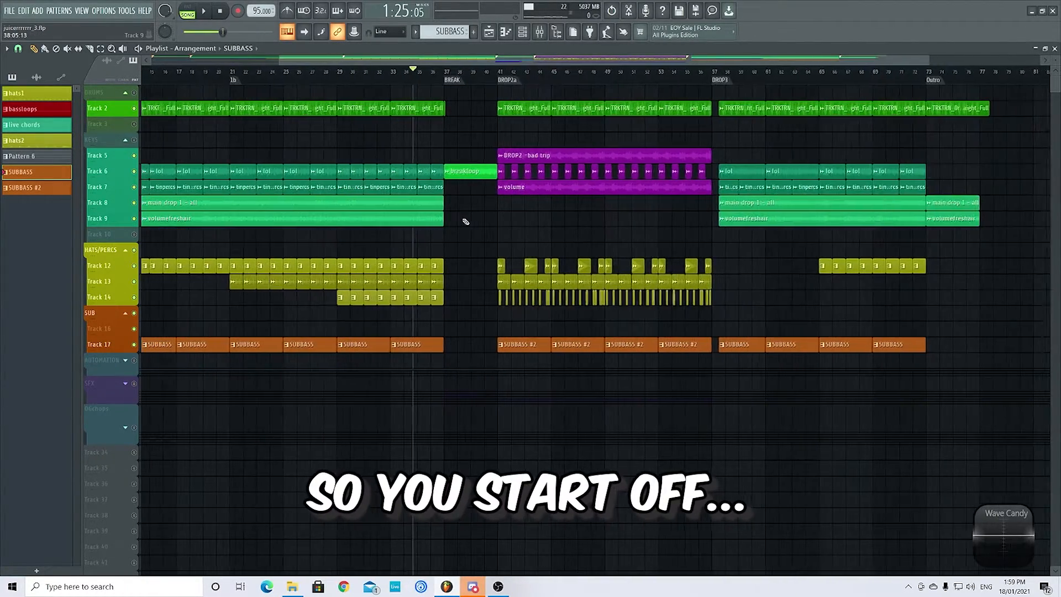
pyautogui.press('space')
pyautogui.scroll(4, 467, 222)
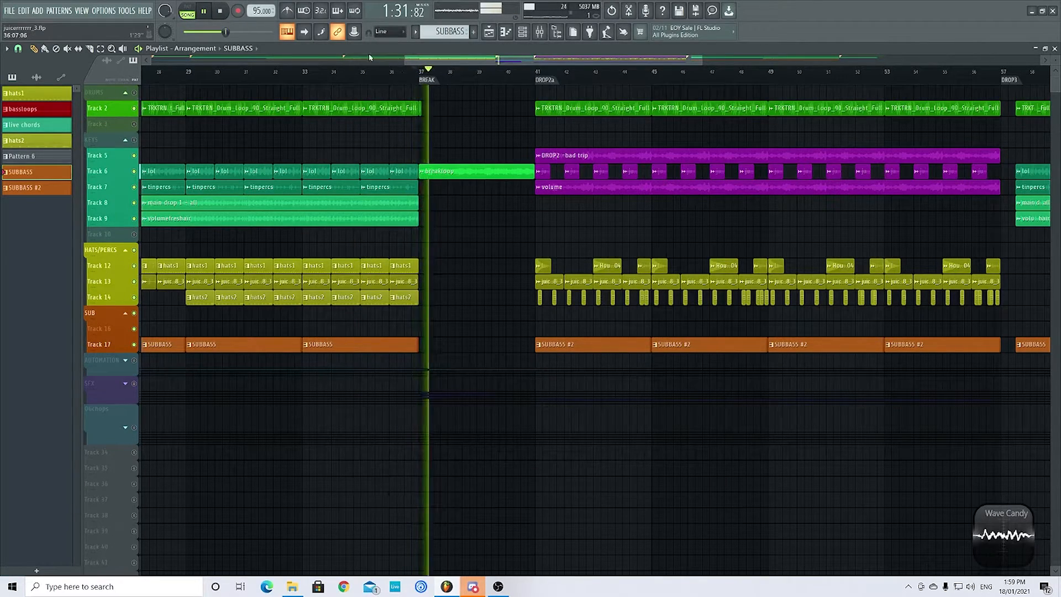
pyautogui.scroll(-3, 322, 140)
pyautogui.scroll(4, 552, 145)
pyautogui.scroll(1, 387, 89)
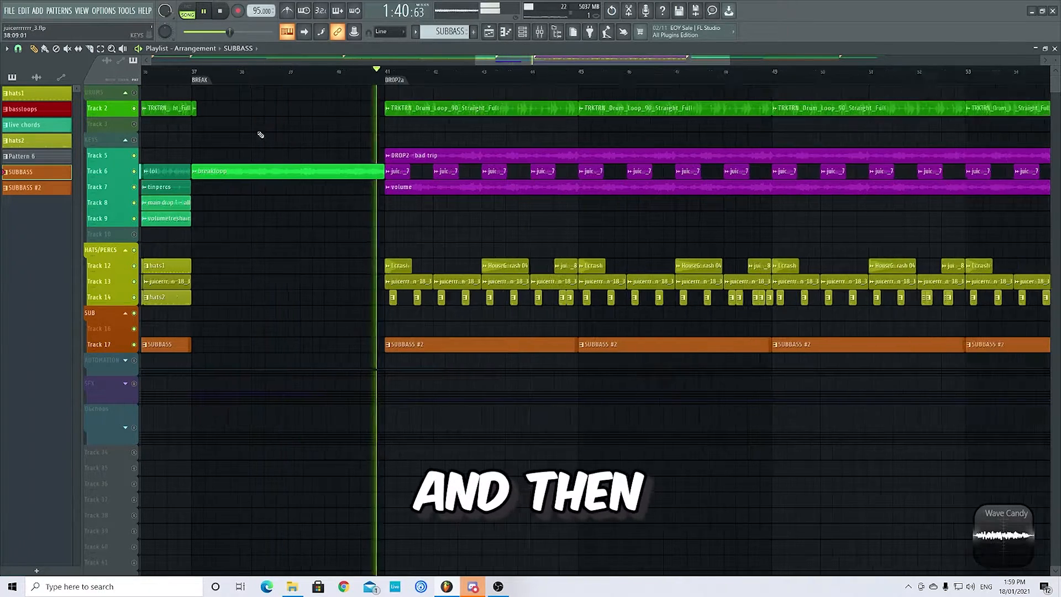
# - Play from the break into the DROP2a section, stop, and view the whole arrangement around the DROP2 - bad trip clip
pyautogui.scroll(-2, 261, 135)
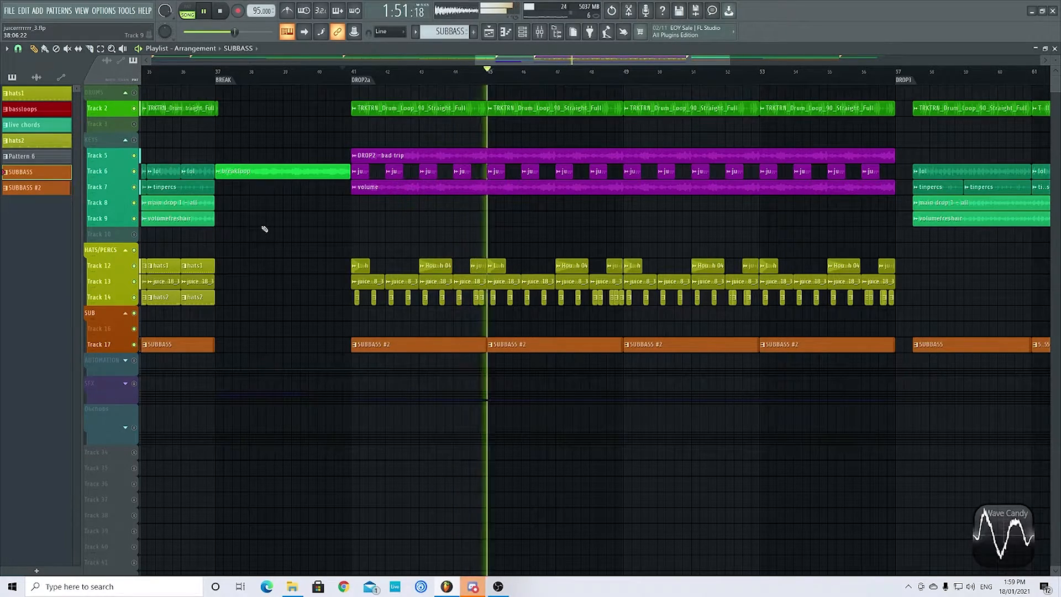
pyautogui.scroll(-5, 264, 230)
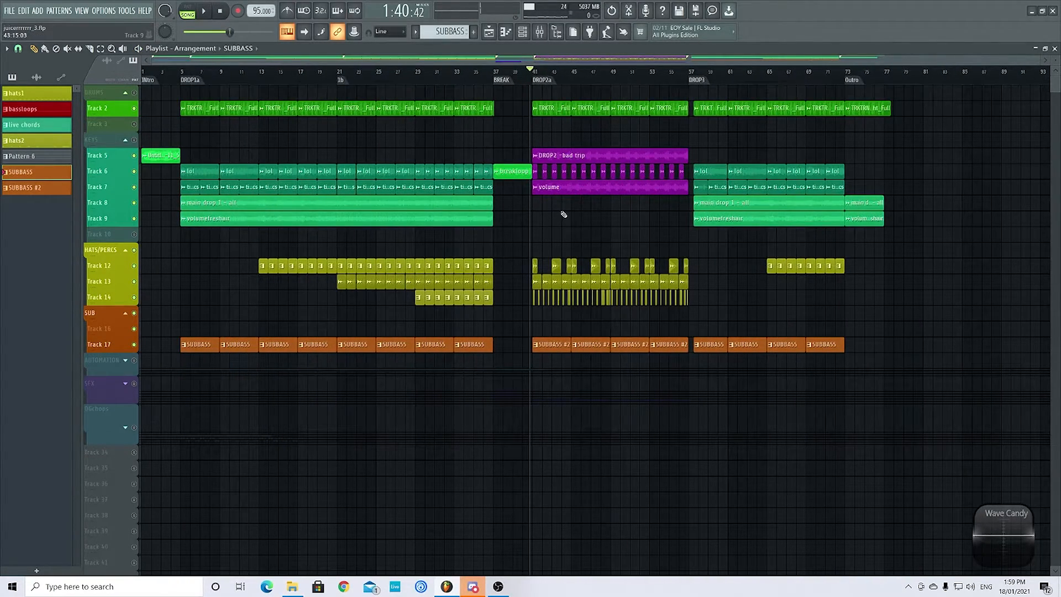
pyautogui.scroll(3, 611, 218)
pyautogui.scroll(-3, 541, 175)
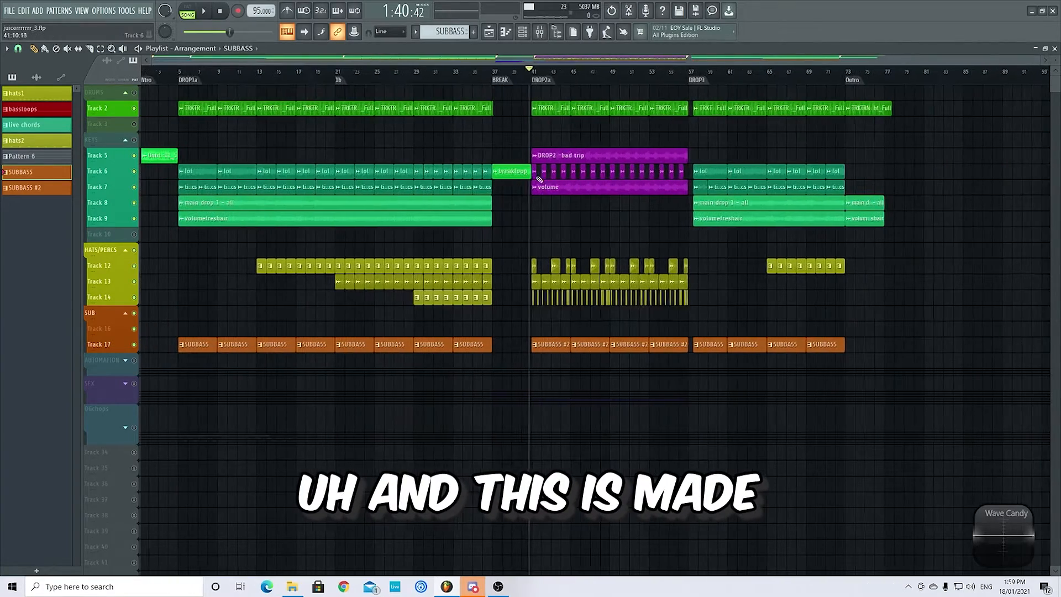
# - Expand the OGchops track group at the end of the playlist and solo it
pyautogui.click(126, 429)
pyautogui.scroll(-3, 409, 473)
pyautogui.scroll(5, 155, 432)
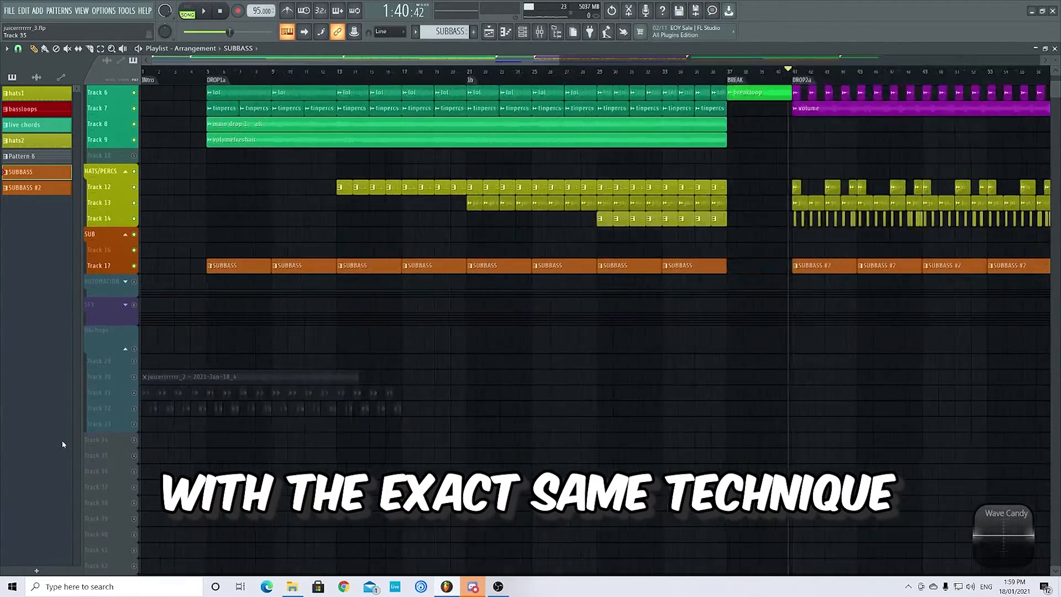
pyautogui.rightClick(135, 350)
pyautogui.moveTo(134, 362); pyautogui.dragTo(140, 399)
pyautogui.click(135, 425)
pyautogui.scroll(-4, 136, 426)
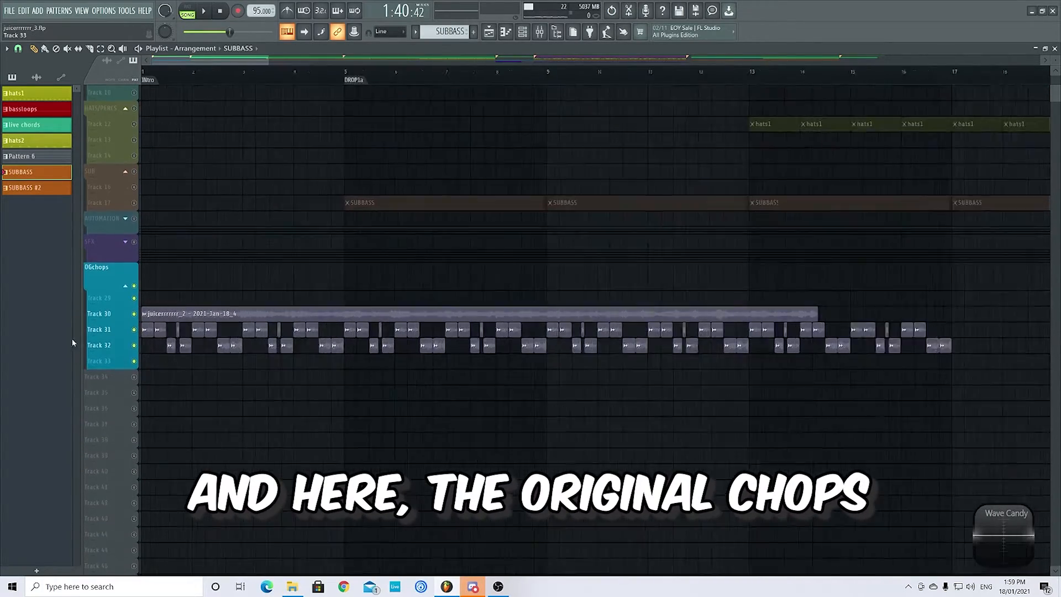
# - Move the long recorded audio clip from Track 30 to Track 31, just past the BREAK marker
pyautogui.scroll(4, 147, 346)
pyautogui.scroll(-4, 148, 285)
pyautogui.moveTo(178, 284); pyautogui.dragTo(852, 317)
pyautogui.scroll(10, 13, 329)
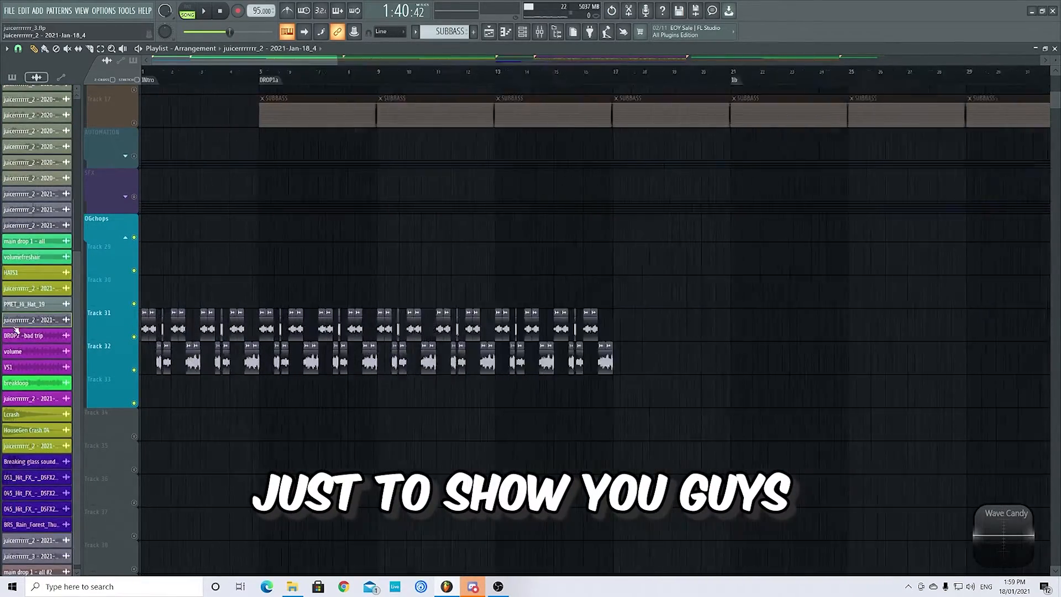
# - Reset the song position to the start and play the original chops on Tracks 31 and 32
pyautogui.click(220, 11)
pyautogui.scroll(-1, 175, 404)
pyautogui.scroll(-2, 174, 404)
pyautogui.press('space')
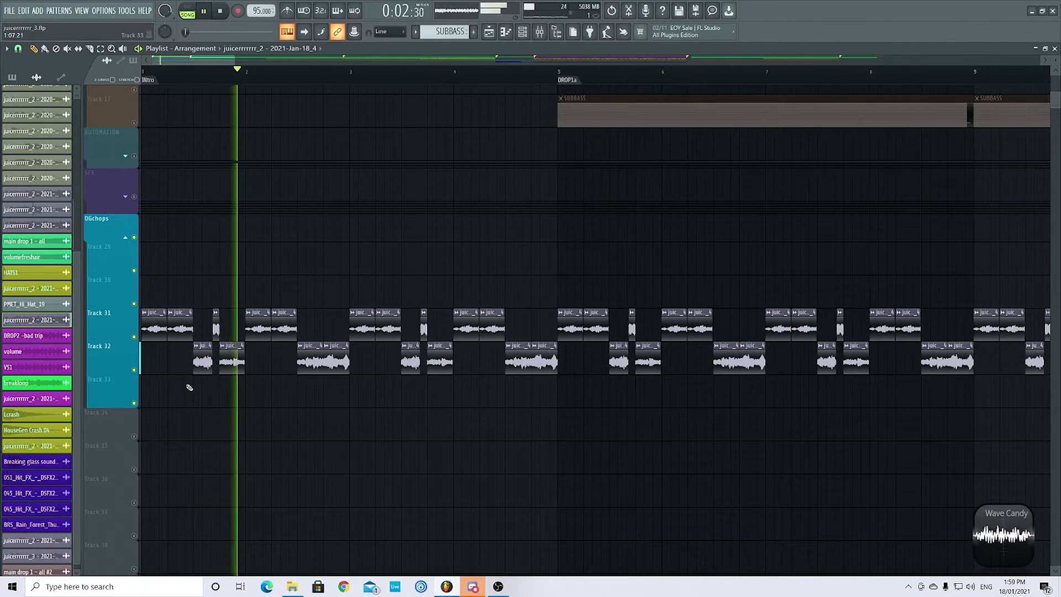
# - Place a copy of one chop on Track 34, stop playback and extend both clip ends to expose the full recording
pyautogui.scroll(2, 189, 388)
pyautogui.click(253, 363)
pyautogui.moveTo(253, 363); pyautogui.dragTo(284, 459)
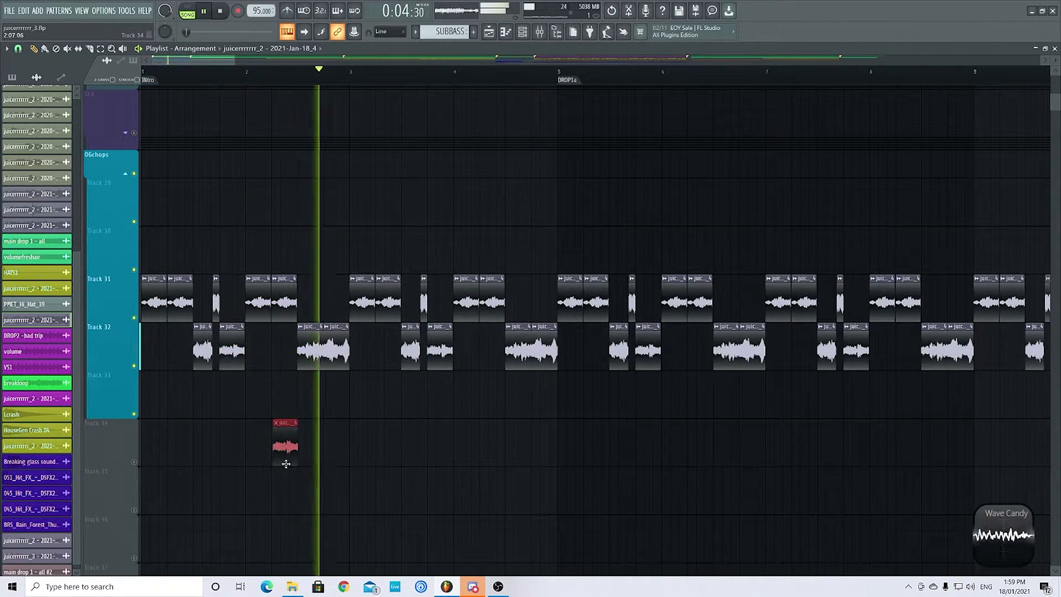
pyautogui.scroll(-2, 210, 450)
pyautogui.press('space')
pyautogui.moveTo(216, 424); pyautogui.dragTo(771, 434)
pyautogui.scroll(-2, 771, 434)
pyautogui.moveTo(538, 426); pyautogui.dragTo(931, 426)
pyautogui.scroll(-2, 931, 426)
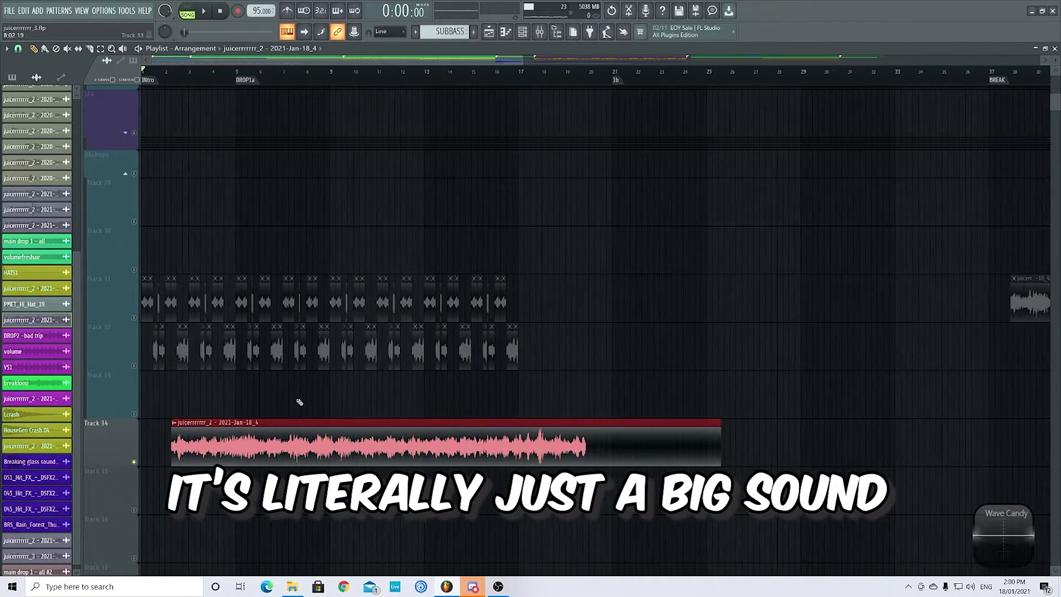
pyautogui.moveTo(282, 435); pyautogui.dragTo(675, 435)
pyautogui.moveTo(565, 425); pyautogui.dragTo(223, 426)
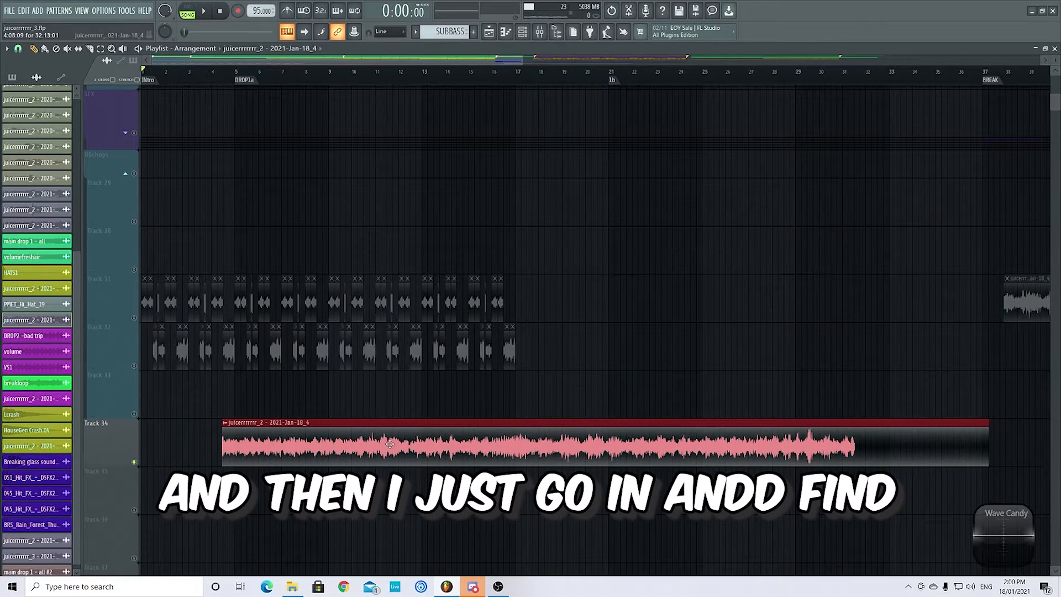
# - Audition parts of the extended recording on Track 34 and delete that clip
pyautogui.press('space')
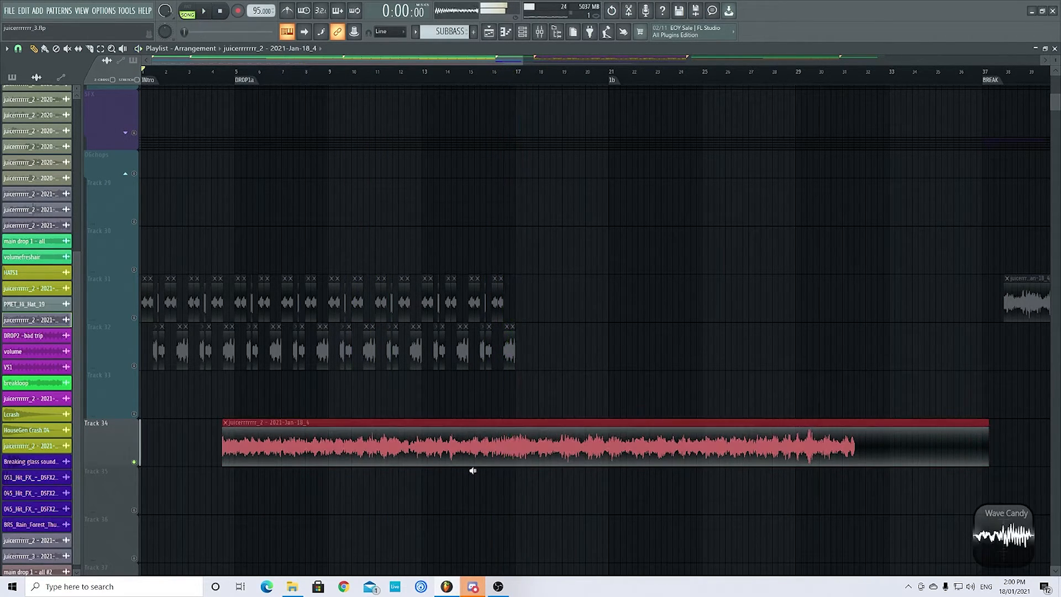
pyautogui.keyDown('alt'); pyautogui.rightClick(550, 455); pyautogui.keyUp('alt')
pyautogui.keyDown('alt'); pyautogui.rightClick(632, 426); pyautogui.keyUp('alt')
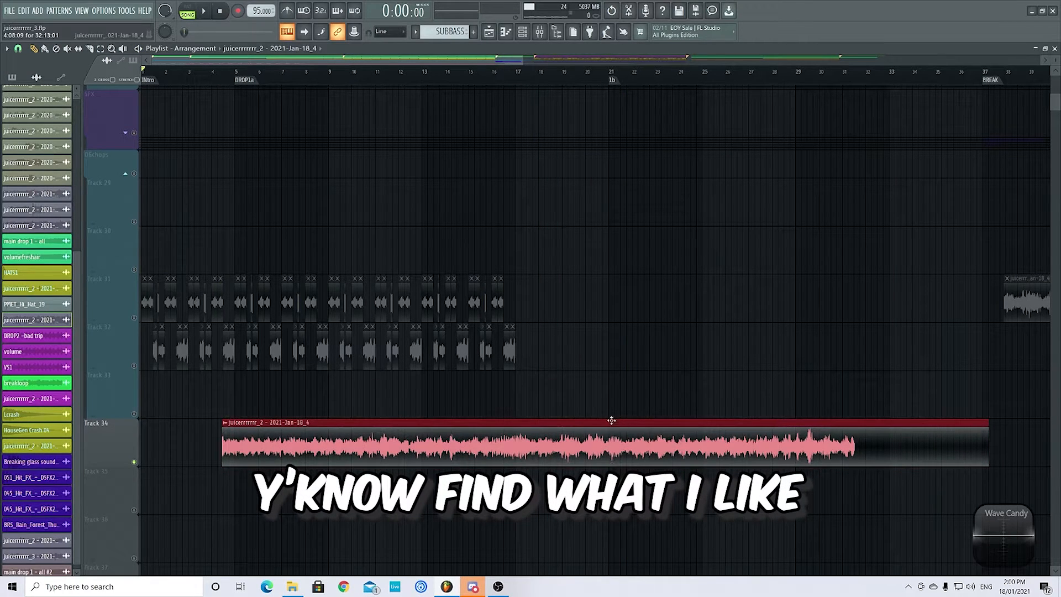
pyautogui.rightClick(604, 426)
# - Solo Tracks 31 and 32 together and play the chopped pattern from the start
pyautogui.rightClick(135, 319)
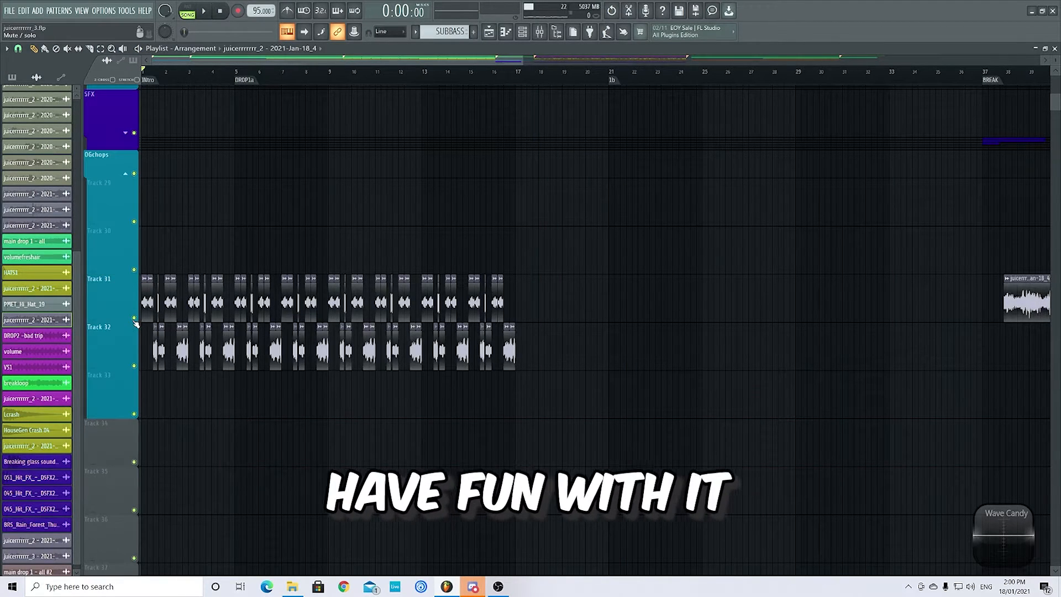
pyautogui.scroll(-2, 141, 321)
pyautogui.rightClick(135, 351)
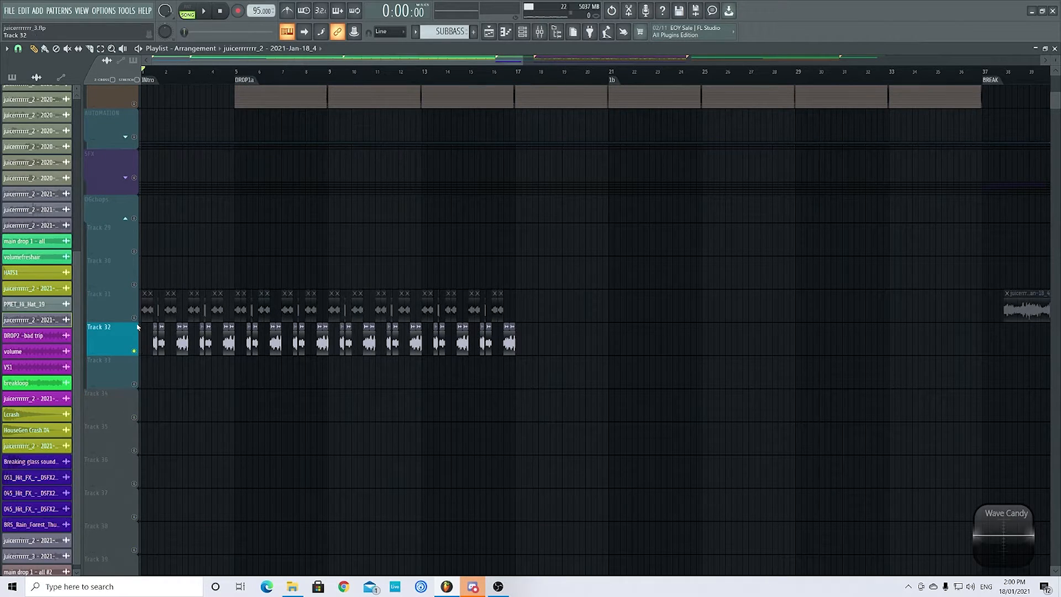
pyautogui.click(134, 318)
pyautogui.press('space')
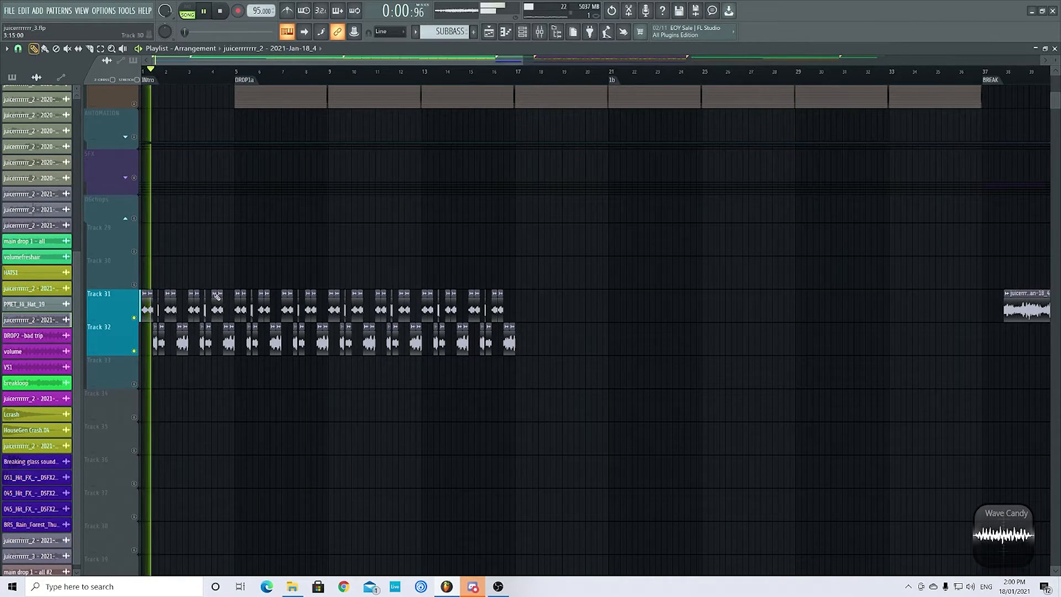
# - Turn off the solo so all playlist tracks are active, and stop playback
pyautogui.scroll(-3, 268, 355)
pyautogui.scroll(2, 129, 329)
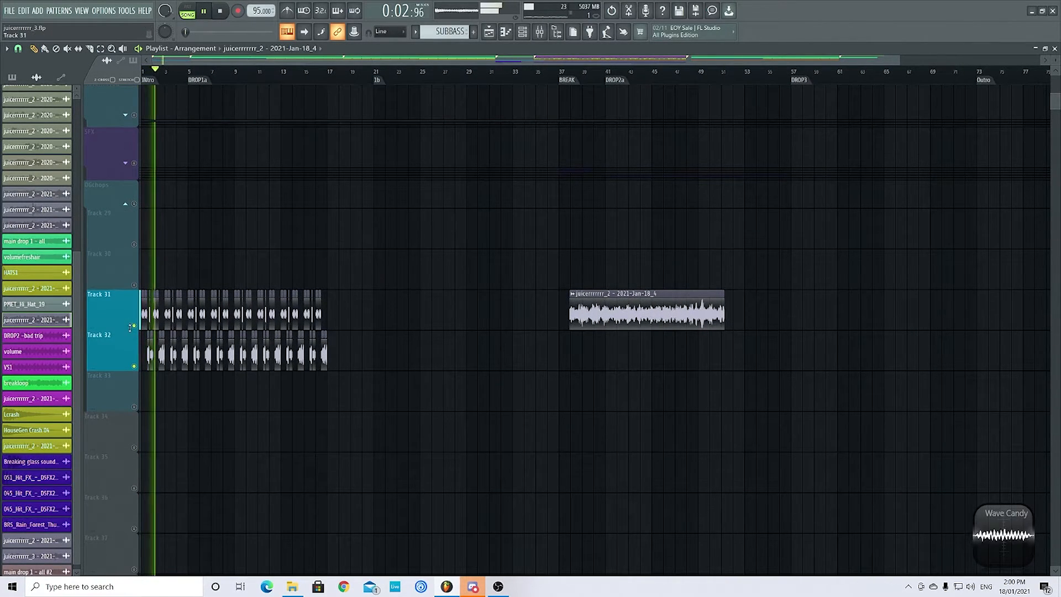
pyautogui.rightClick(134, 327)
pyautogui.scroll(-2, 396, 343)
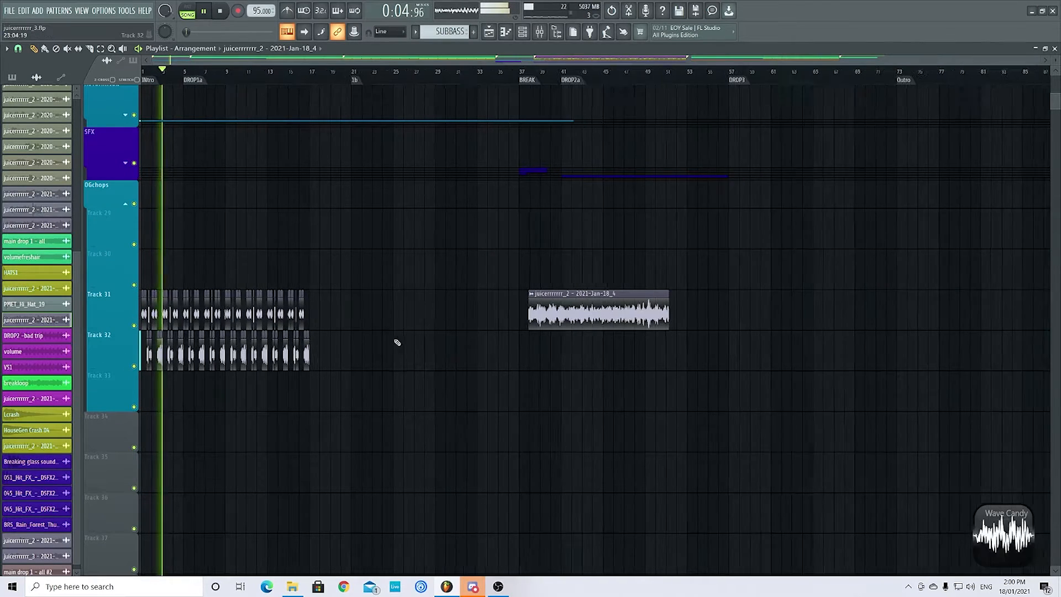
pyautogui.press('space')
# - Delete all chops from Tracks 31 and 32 and the long recorded clip near the BREAK marker
pyautogui.rightClick(293, 313)
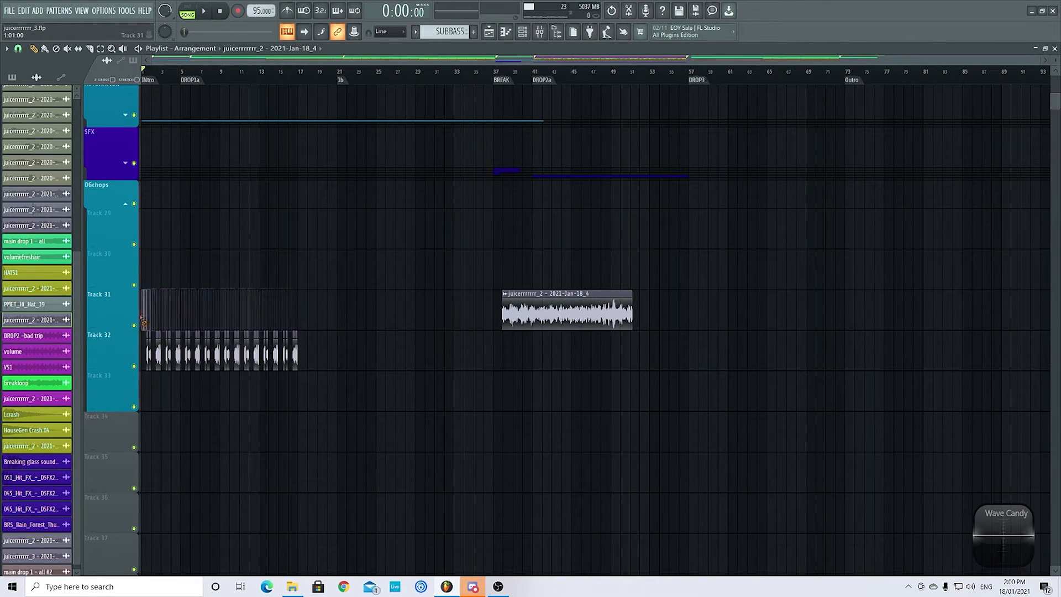
pyautogui.scroll(-1, 254, 342)
pyautogui.scroll(-1, 254, 342)
pyautogui.rightClick(519, 322)
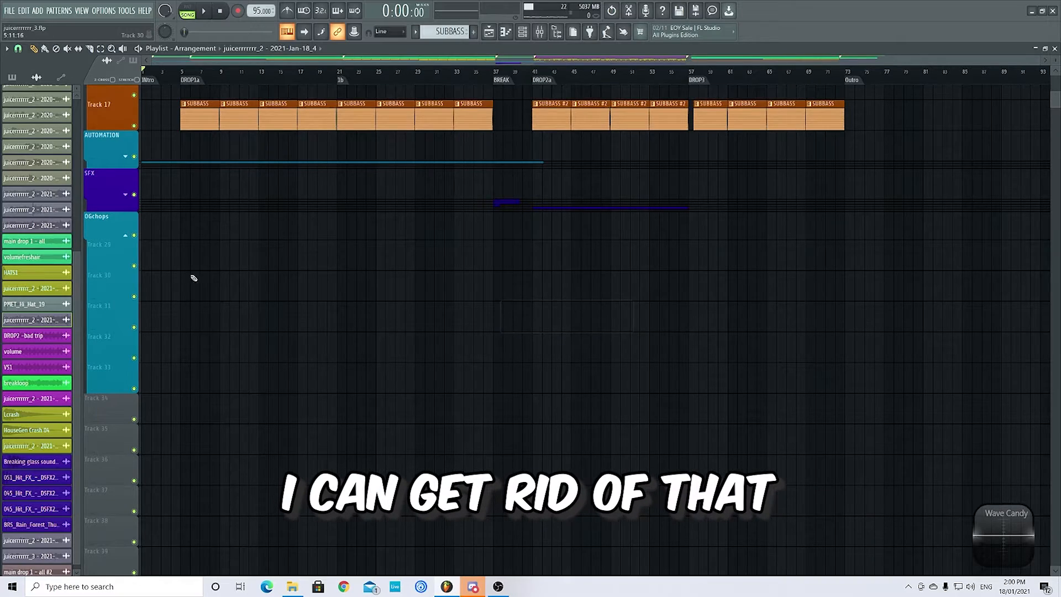
# - Play part of the DROP2a section, stop, and restart playback shortly before the DROP3 marker
pyautogui.scroll(-5, 184, 278)
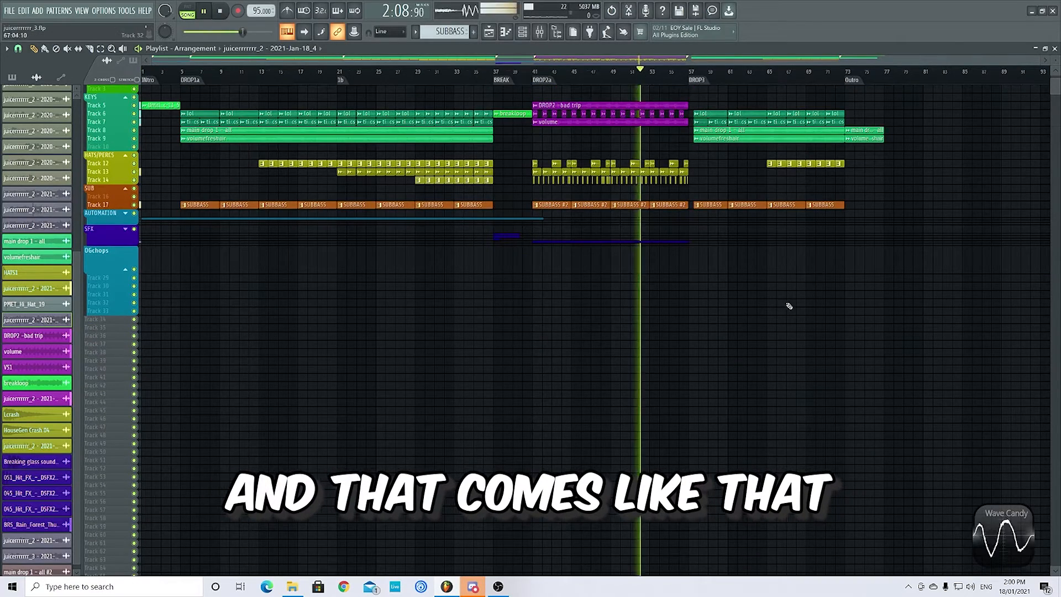
pyautogui.scroll(3, 788, 306)
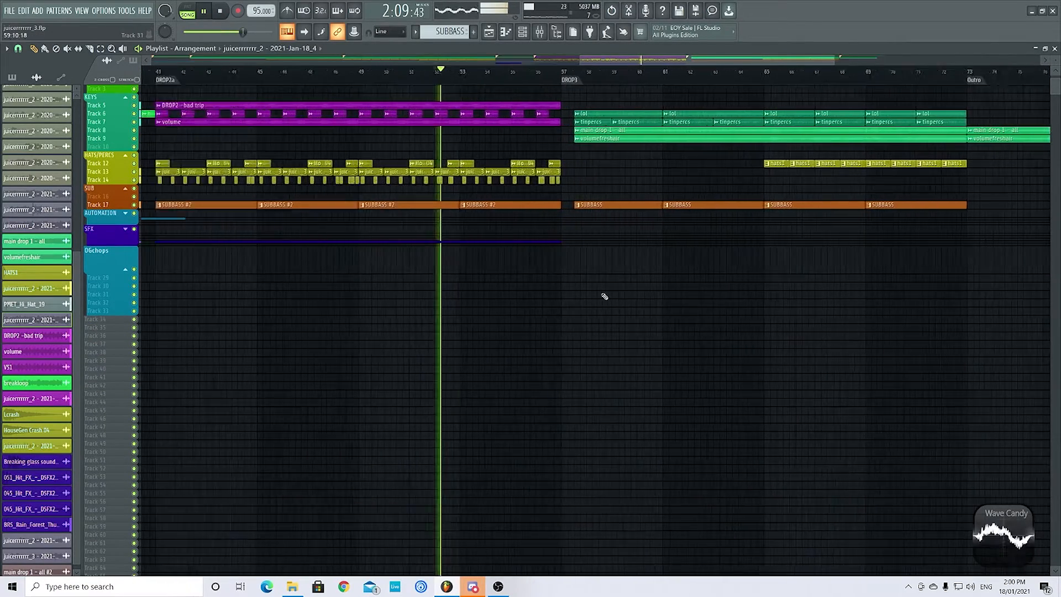
pyautogui.press('space')
pyautogui.click(497, 72)
pyautogui.press('space')
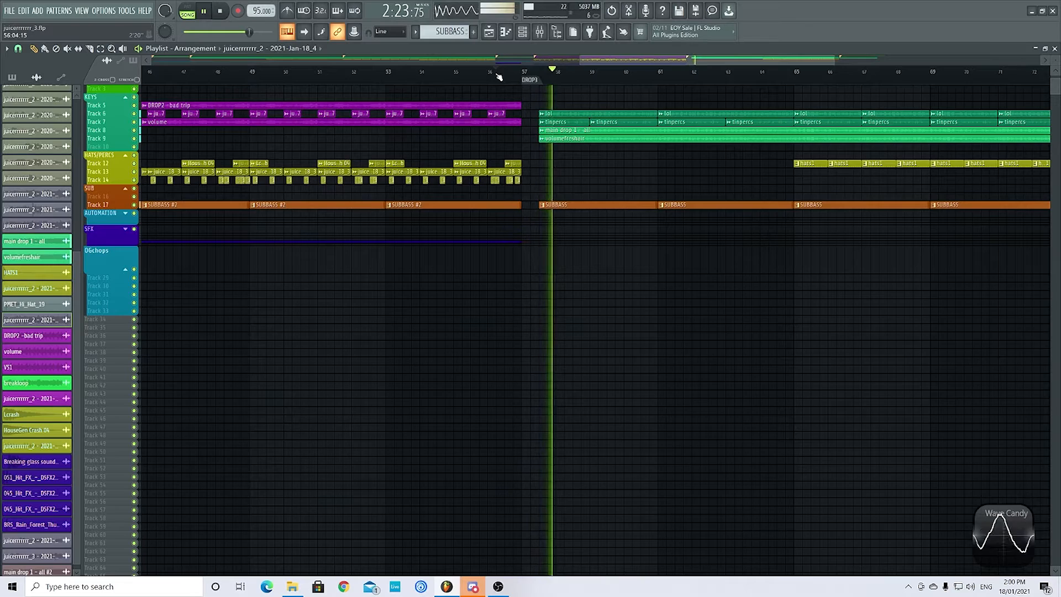
# - Stop playback, view the whole arrangement and collapse the HATS/PERCS track group
pyautogui.keyDown('ctrl'); pyautogui.scroll(-2, 422, 360); pyautogui.keyUp('ctrl')
pyautogui.keyDown('ctrl'); pyautogui.scroll(-3, 754, 320); pyautogui.keyUp('ctrl')
pyautogui.scroll(2, 757, 315)
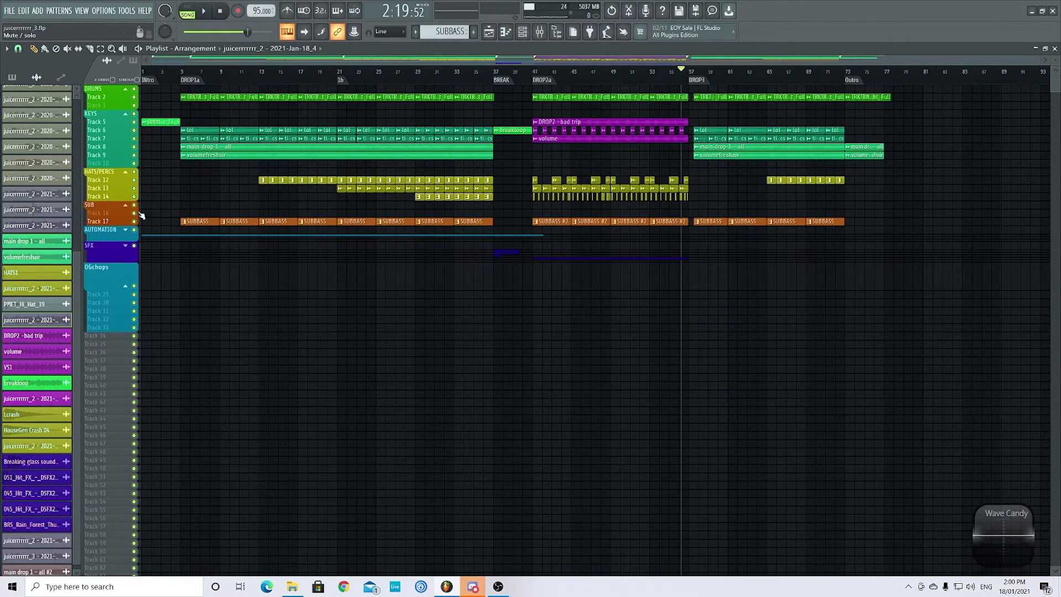
pyautogui.click(126, 173)
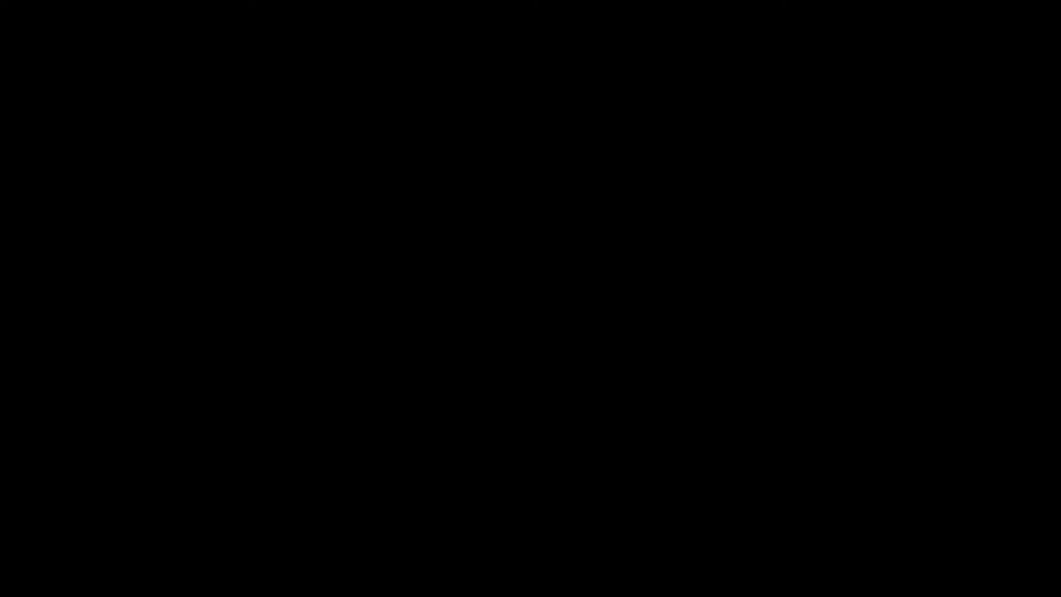